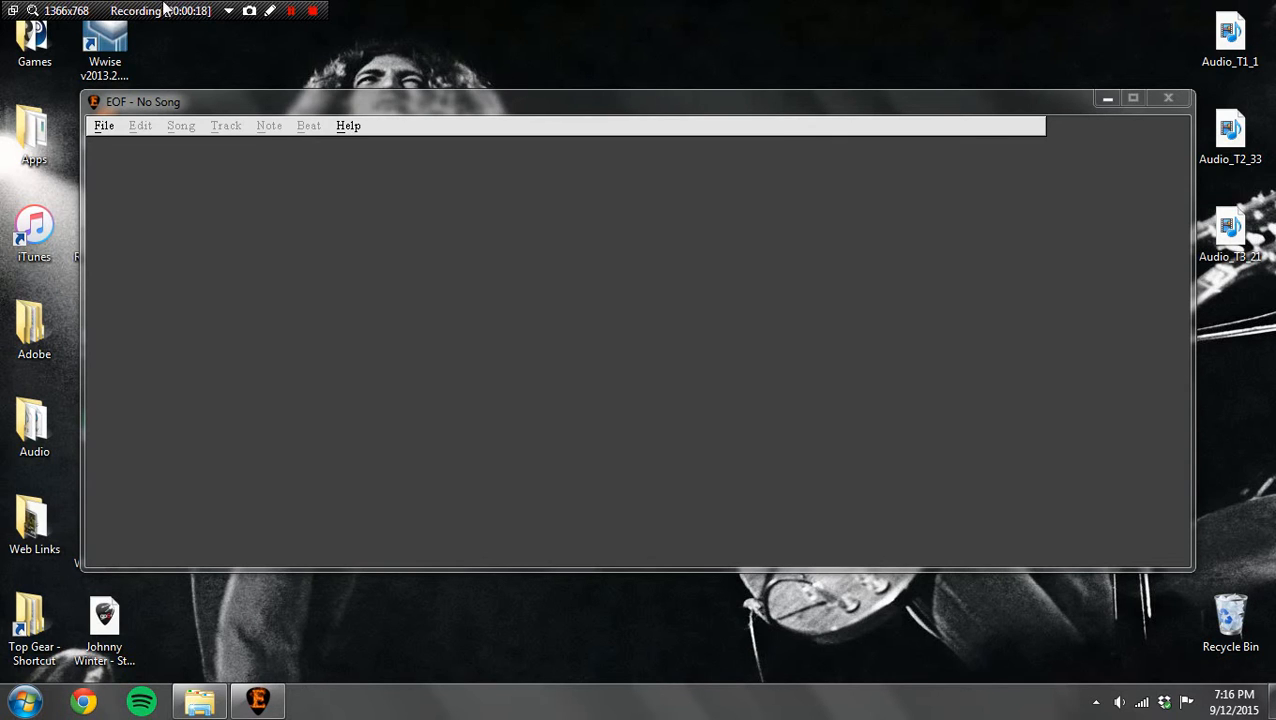
Step: Create a new song from the MP3 "Johnny Winter - Still Alive and Well", accepting the artist Johnny Winter and title Still Alive & Well
{"action": "left_click", "coordinate": [104, 133]}
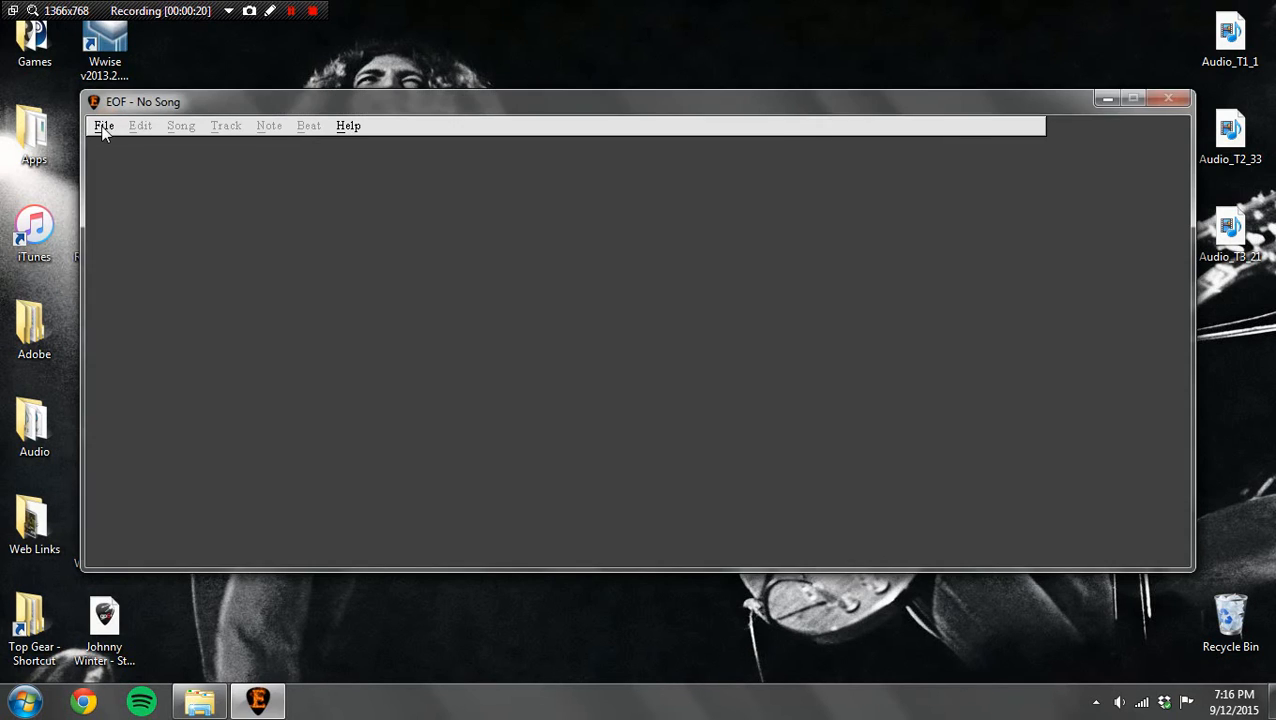
{"action": "left_click", "coordinate": [104, 130]}
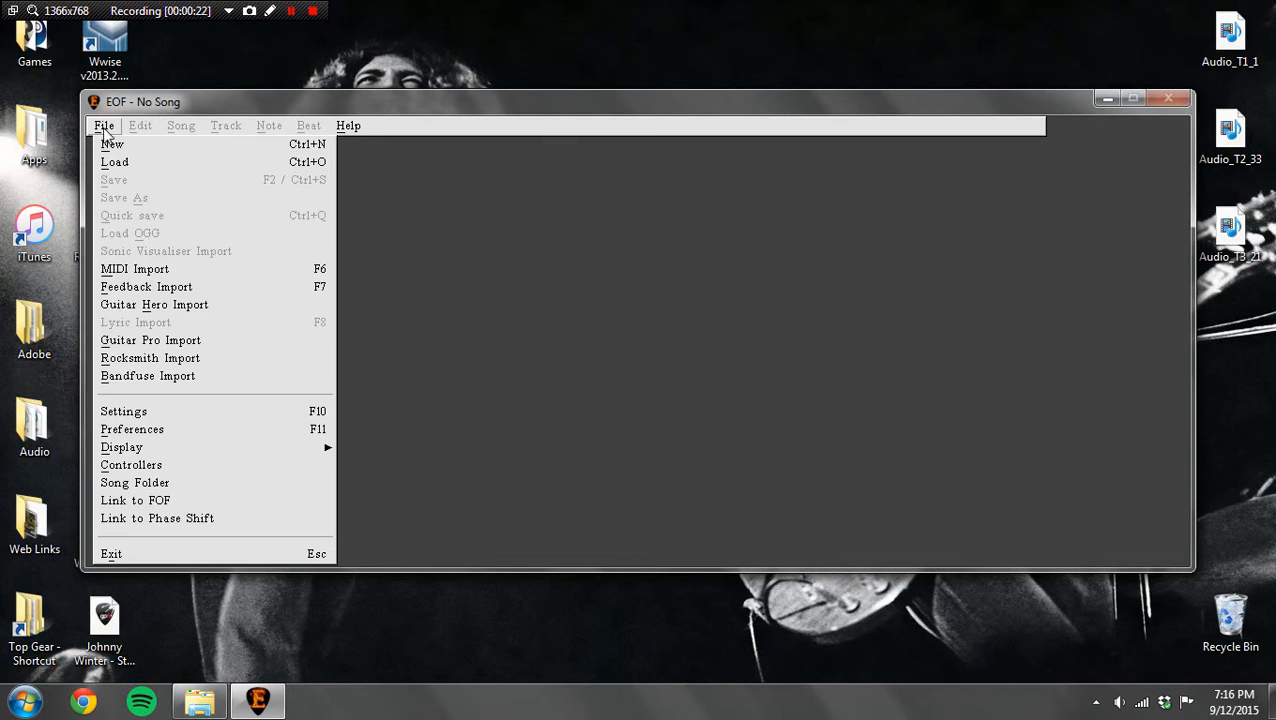
{"action": "left_click", "coordinate": [115, 144]}
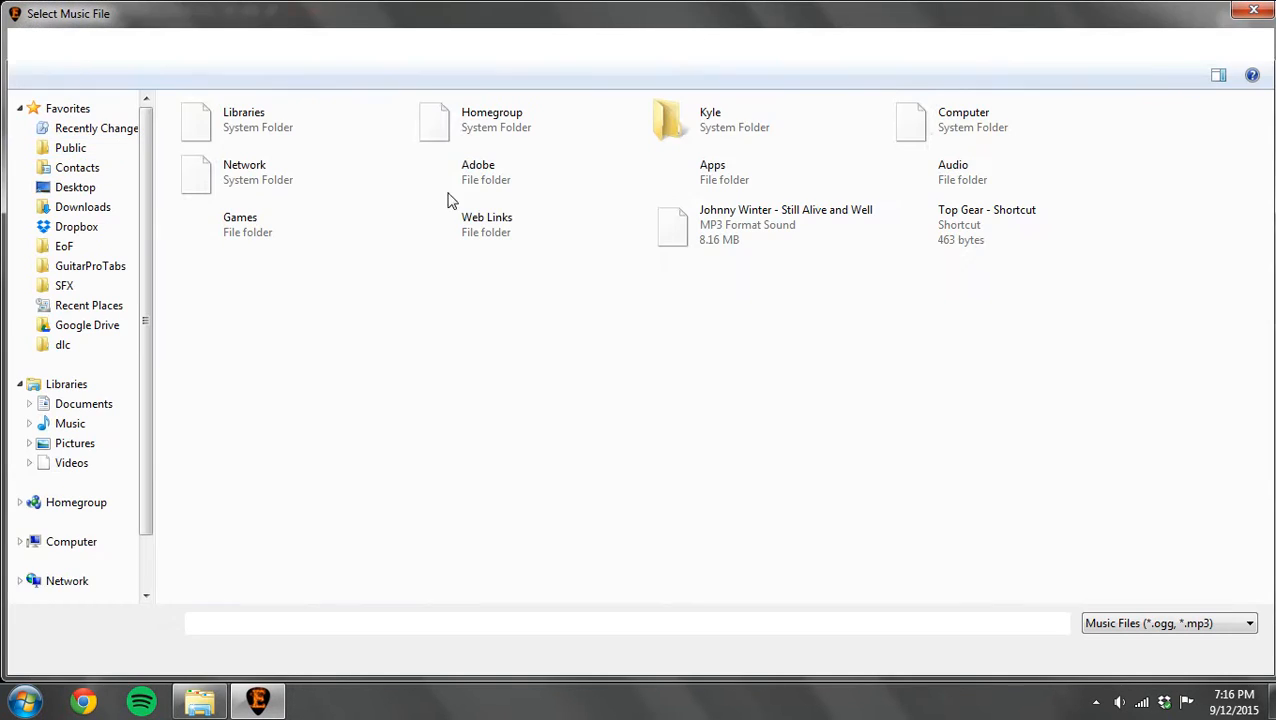
{"action": "double_click", "coordinate": [727, 229]}
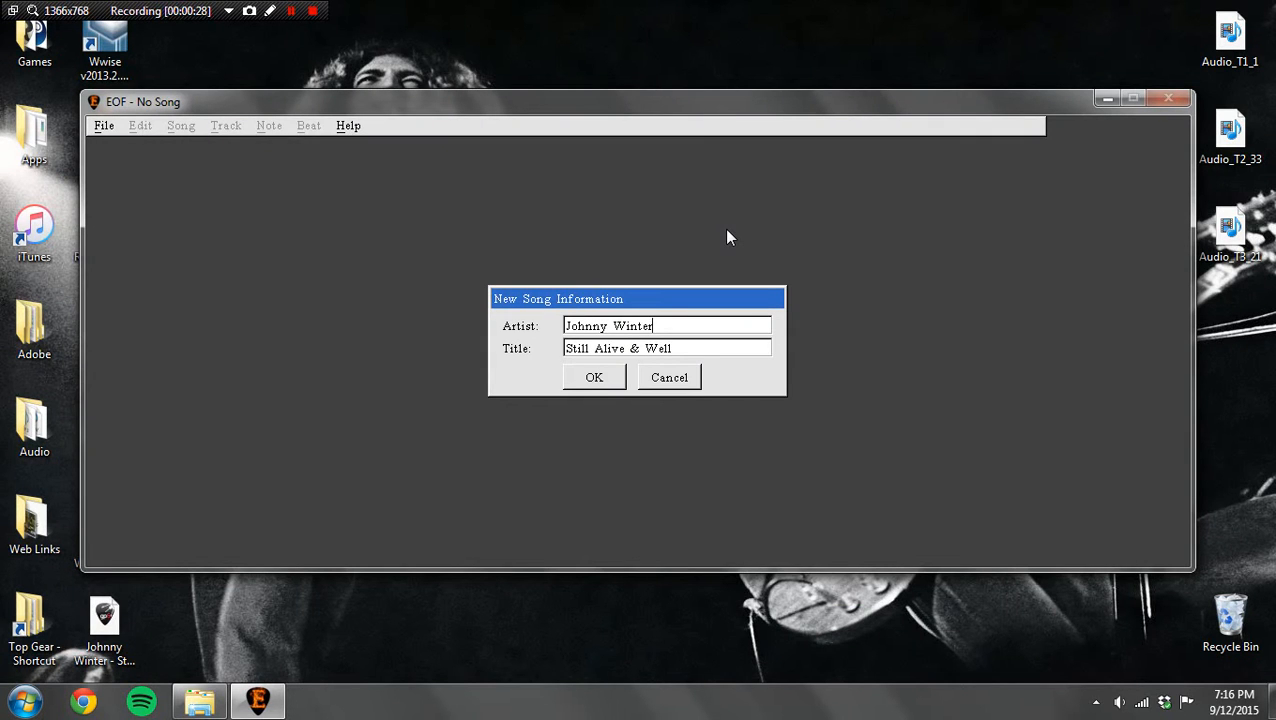
{"action": "left_click", "coordinate": [602, 379]}
{"action": "left_click", "coordinate": [580, 386]}
{"action": "left_click", "coordinate": [588, 398]}
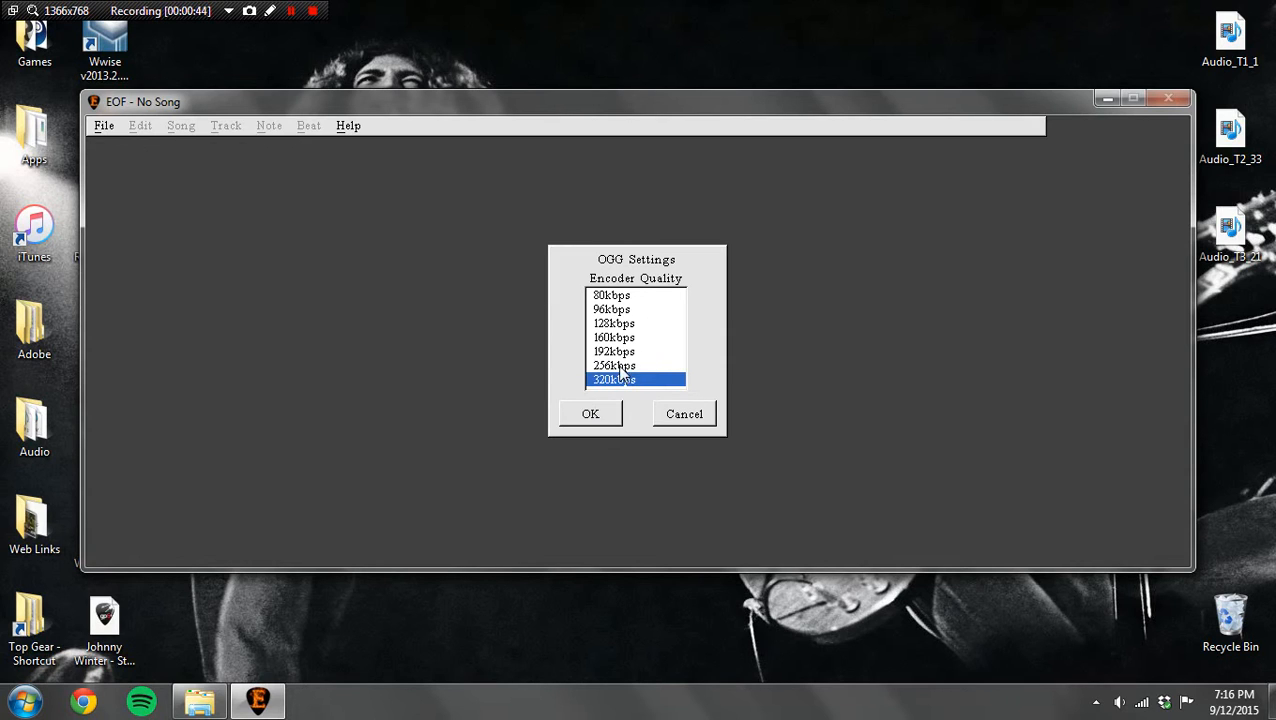
Step: Set the OGG encoder quality to 320kbps and convert the song's audio
{"action": "left_click", "coordinate": [608, 324]}
{"action": "left_click", "coordinate": [609, 340]}
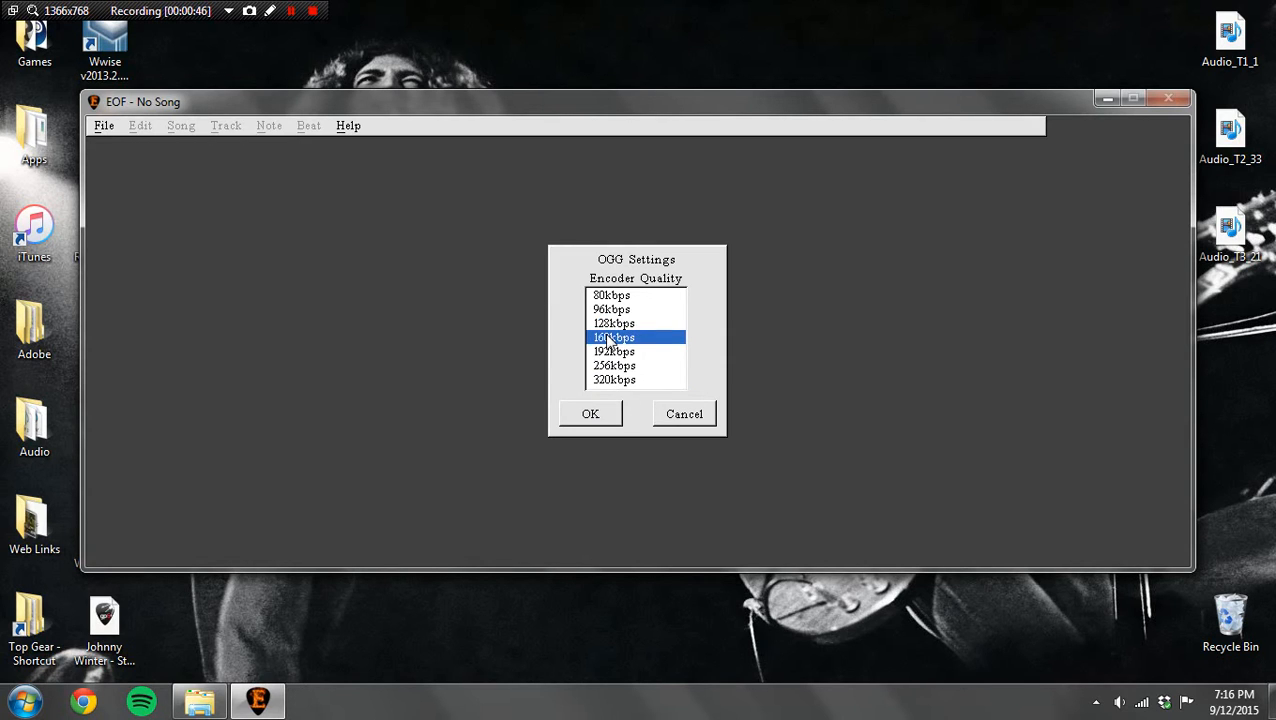
{"action": "left_click", "coordinate": [605, 384]}
{"action": "left_click", "coordinate": [590, 420]}
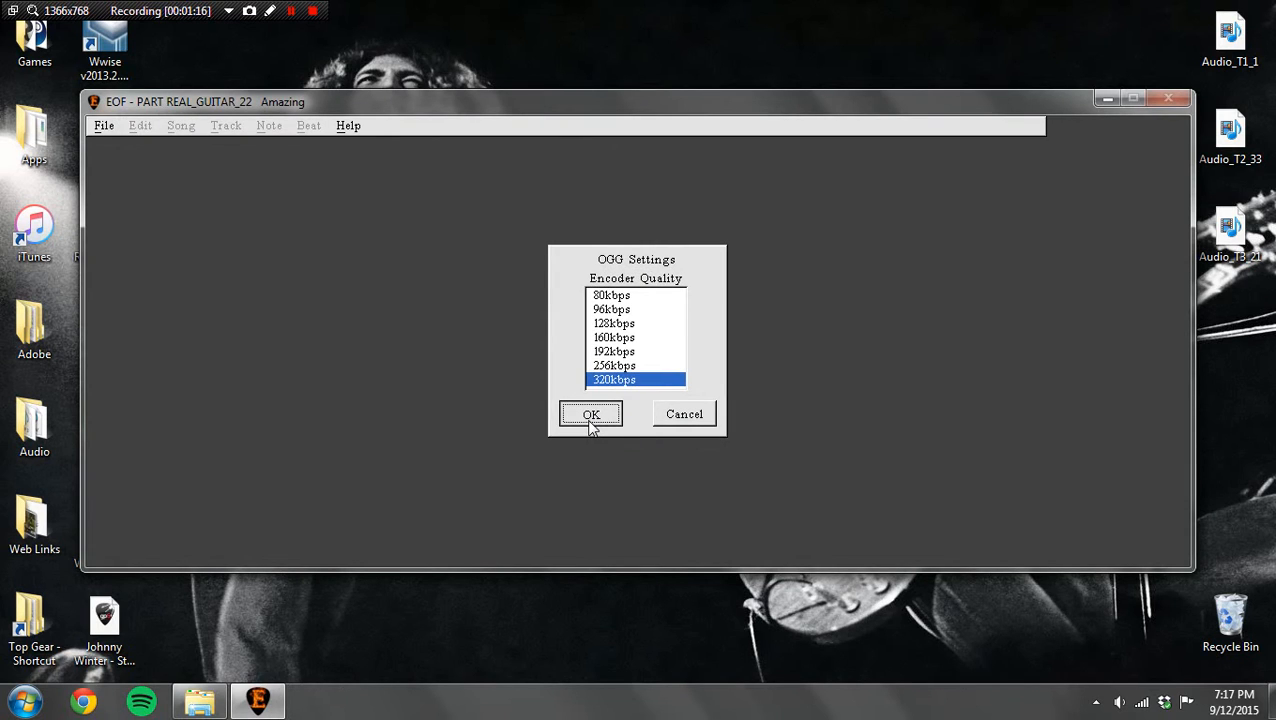
{"action": "left_click", "coordinate": [591, 420]}
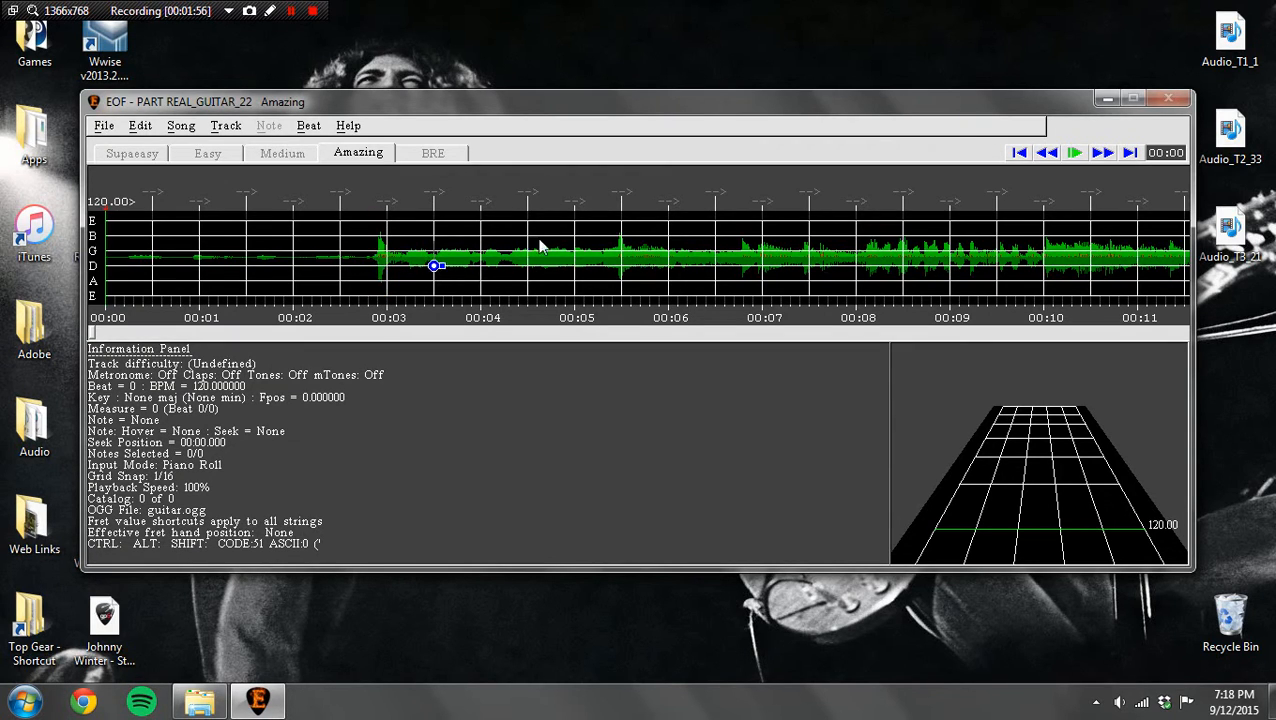
Step: Play the first seconds of the imported song, stop, and rewind toward the start
{"action": "left_click", "coordinate": [1074, 153]}
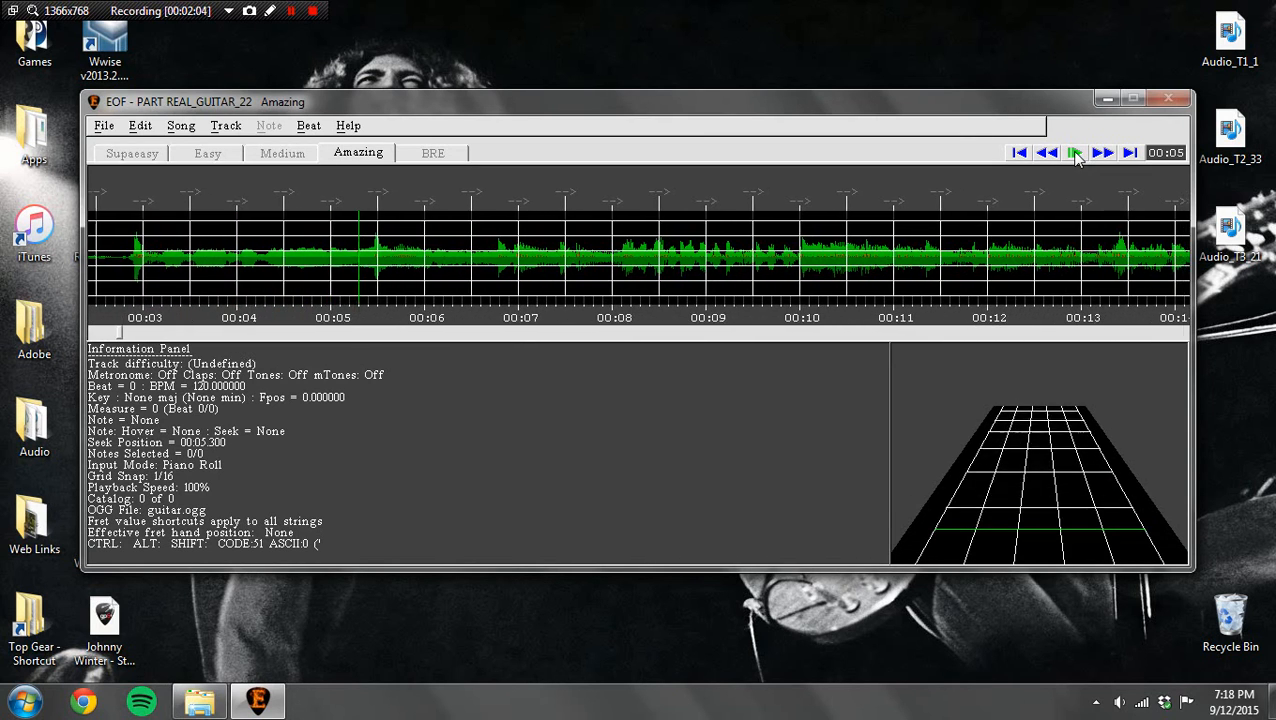
{"action": "left_click", "coordinate": [1074, 153]}
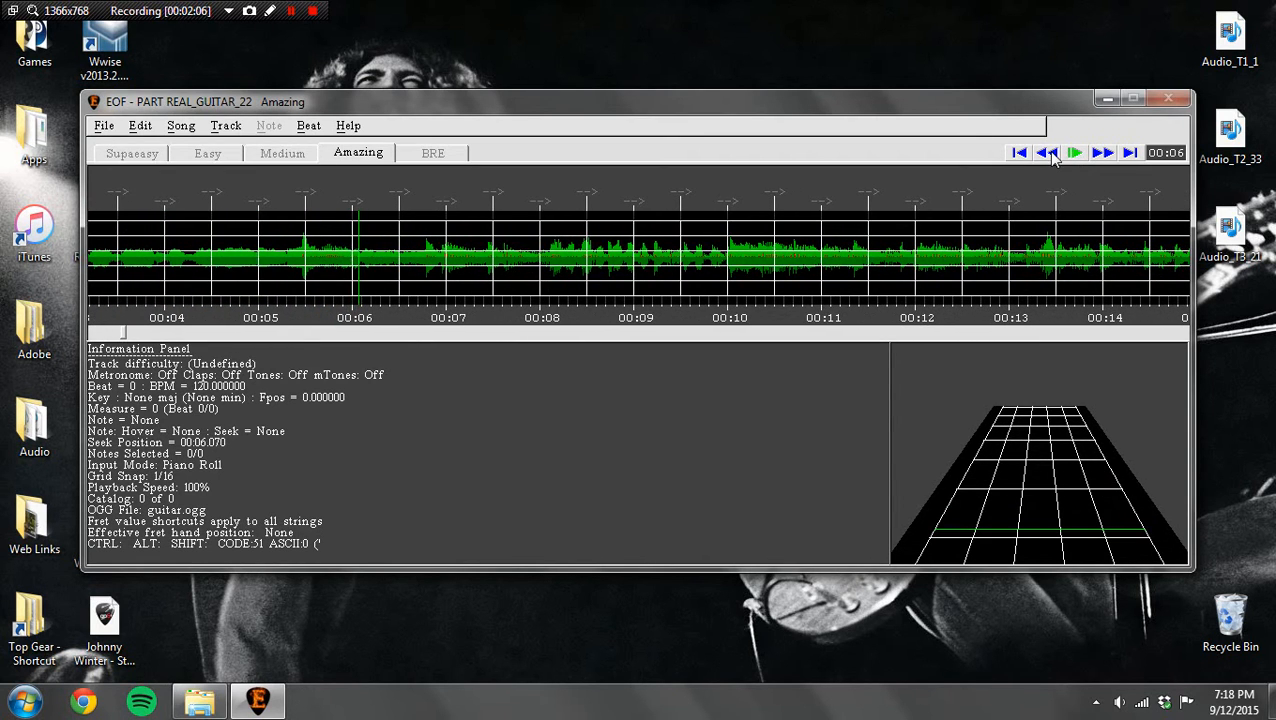
{"action": "left_click", "coordinate": [1048, 152]}
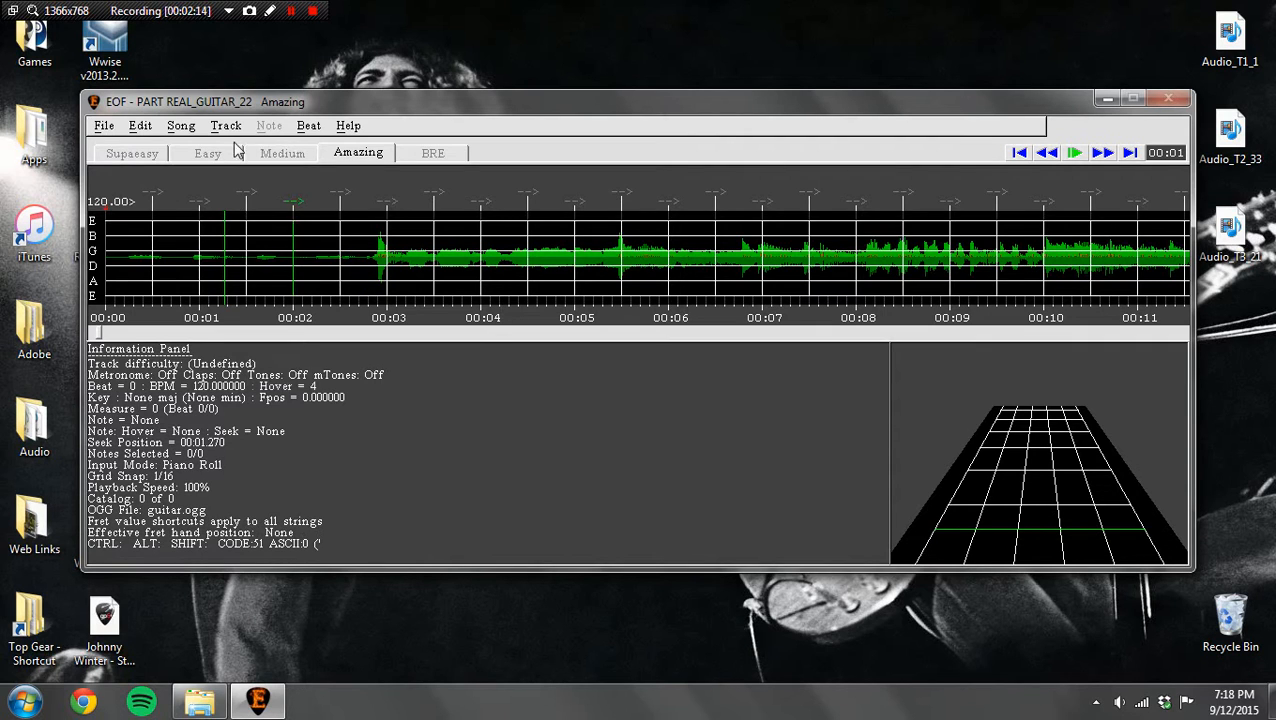
Step: Add 2000 milliseconds of leading silence to the song, adjusting notes and beats and using Re-encode
{"action": "left_click", "coordinate": [182, 127]}
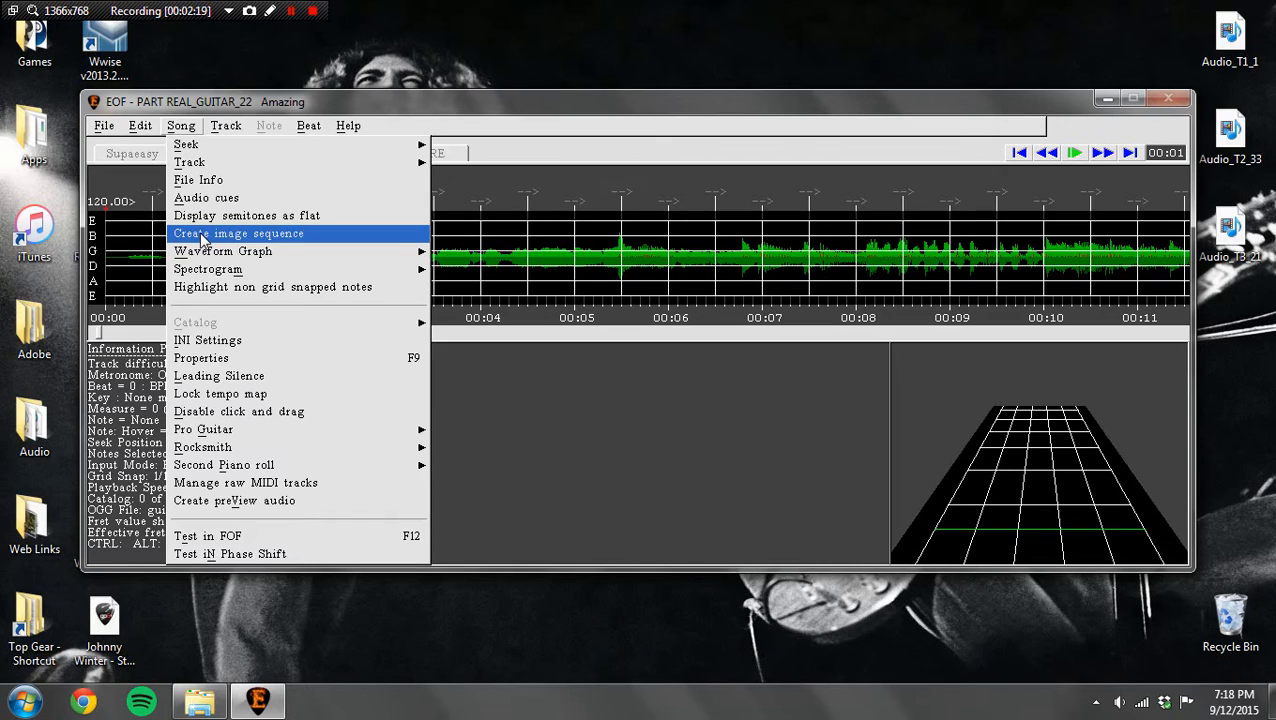
{"action": "left_click", "coordinate": [225, 376]}
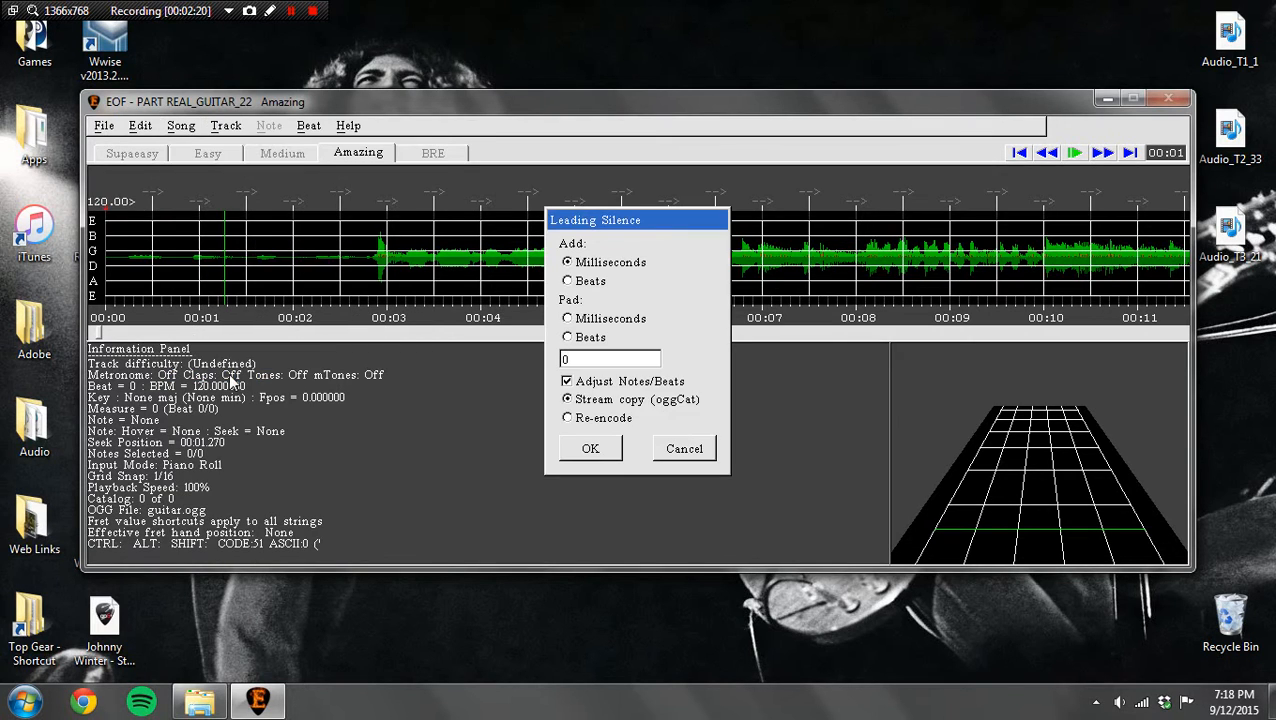
{"action": "left_click", "coordinate": [603, 362]}
{"action": "key", "text": "BackSpace"}
{"action": "type", "text": "2000"}
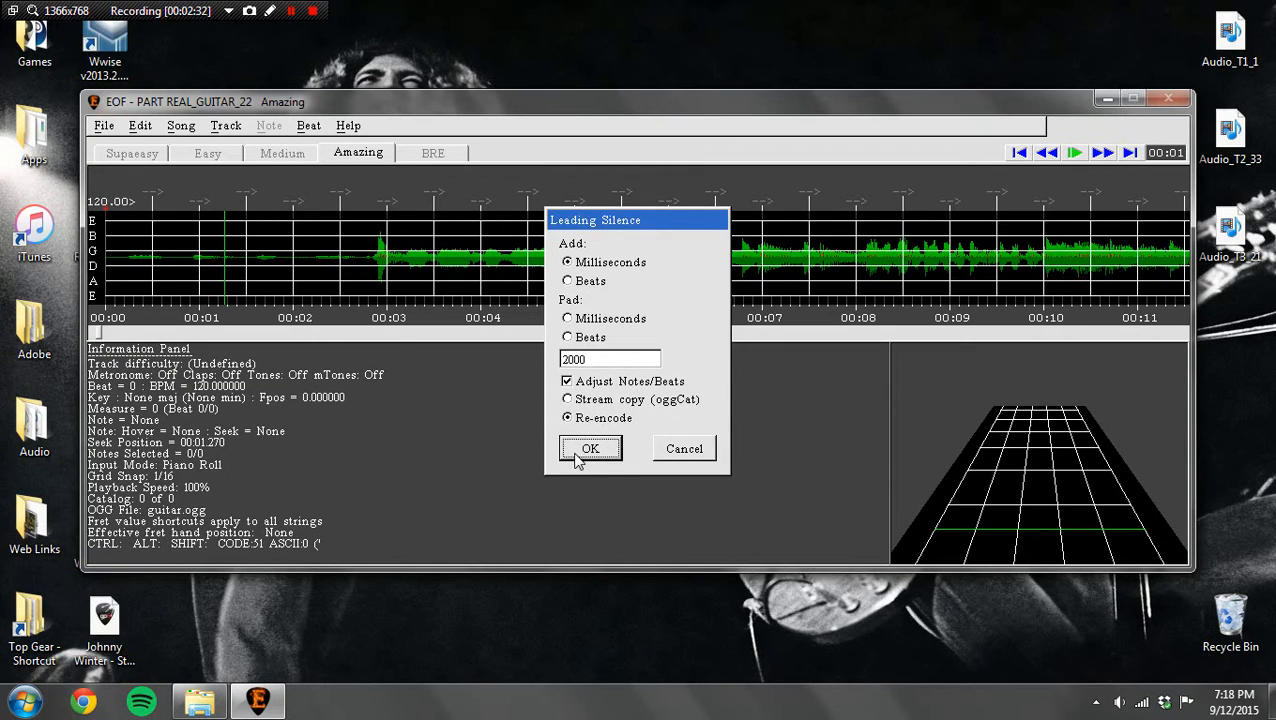
{"action": "left_click", "coordinate": [578, 457]}
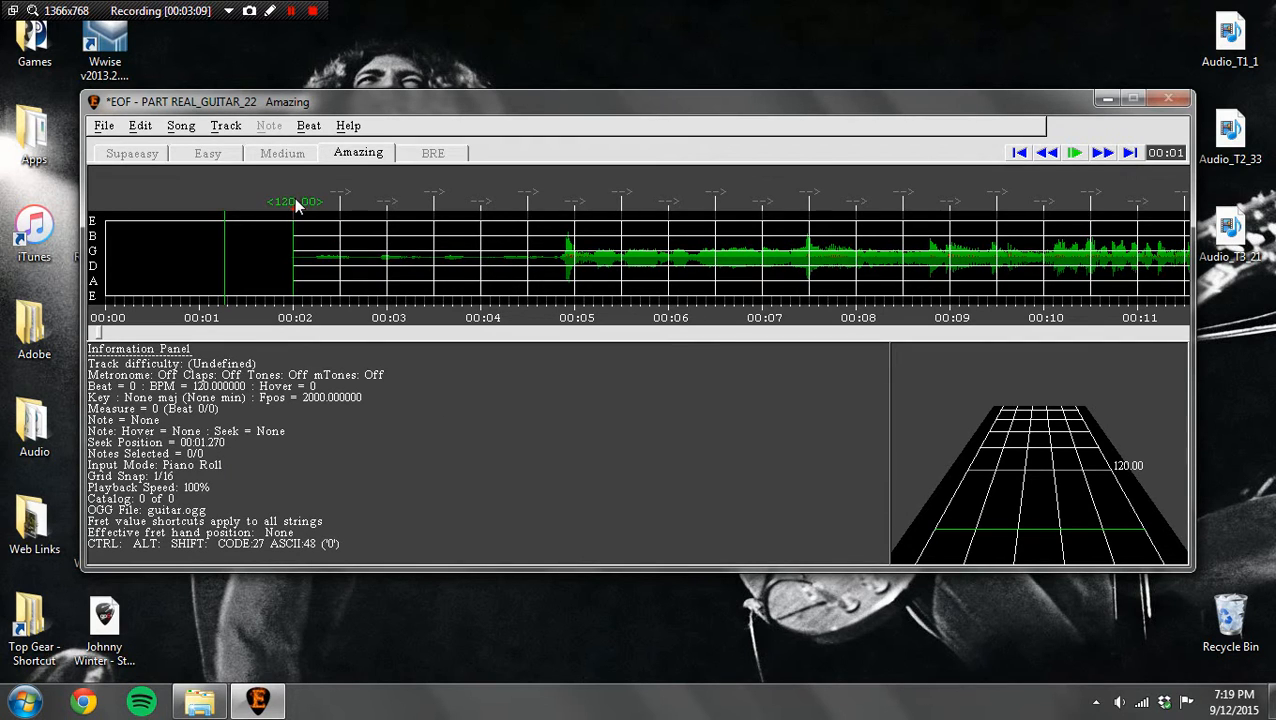
Step: Move the first beat marker to the first strong peak in the waveform, at about 4.9 seconds
{"action": "left_click_drag", "start_coordinate": [296, 205], "coordinate": [308, 208]}
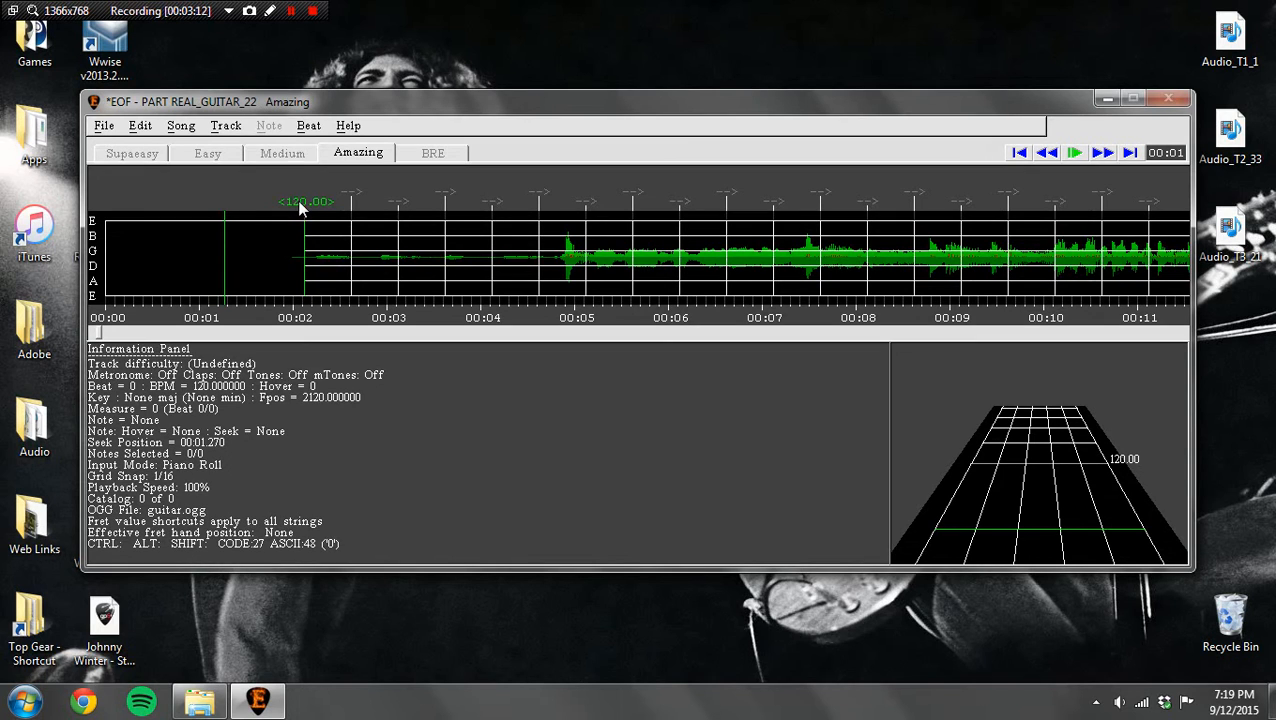
{"action": "left_click_drag", "start_coordinate": [297, 199], "coordinate": [565, 206]}
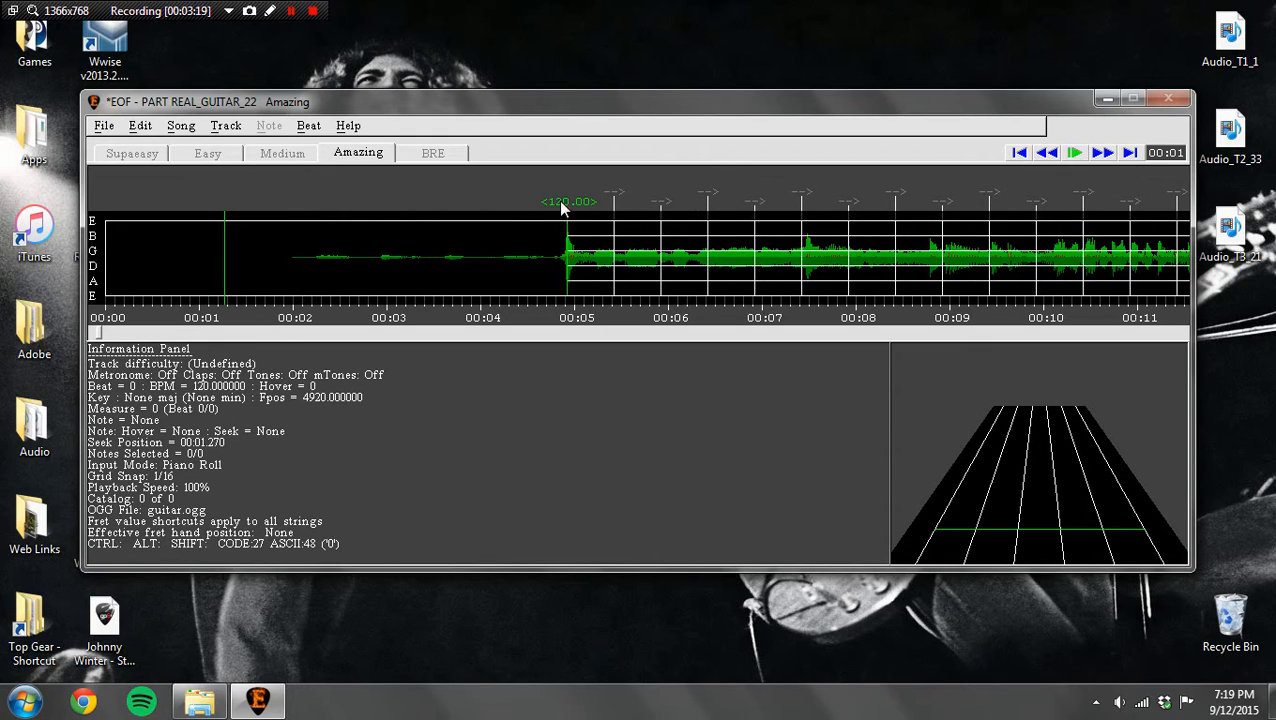
{"action": "left_click_drag", "start_coordinate": [562, 207], "coordinate": [560, 207]}
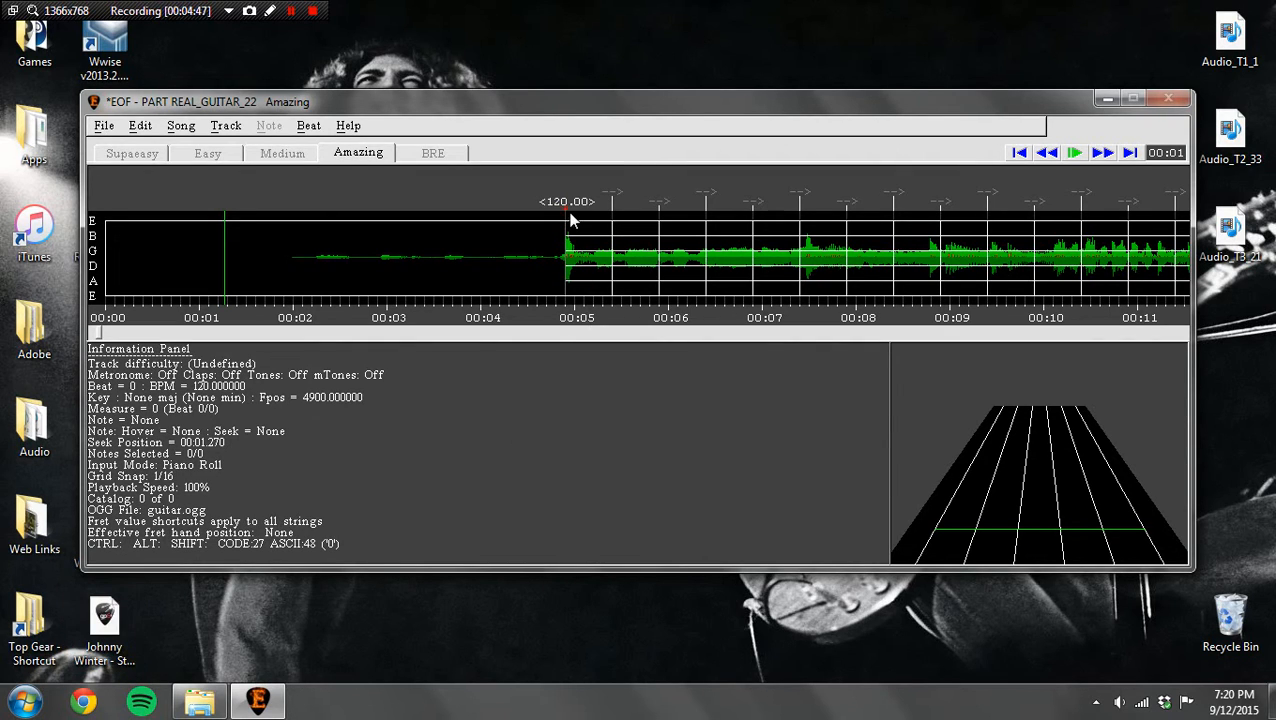
Step: Set the time signature at the first beat to 4/4
{"action": "left_click", "coordinate": [310, 127]}
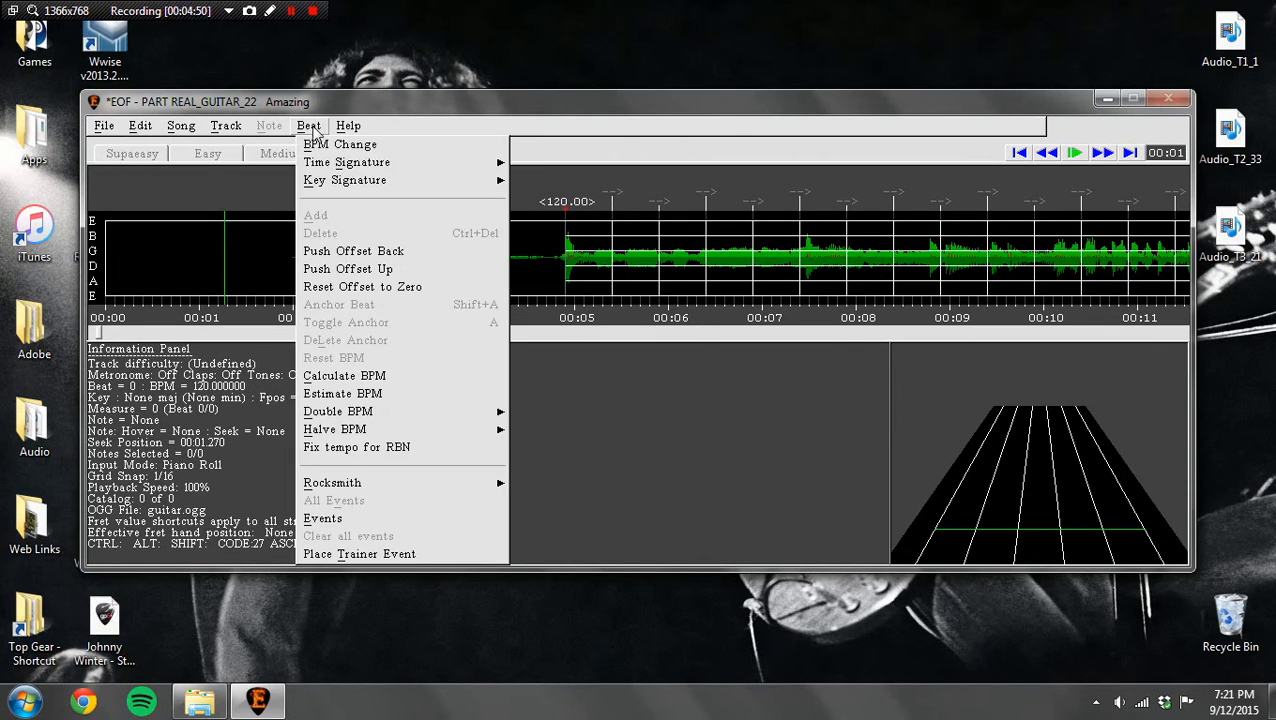
{"action": "mouse_move", "coordinate": [471, 168]}
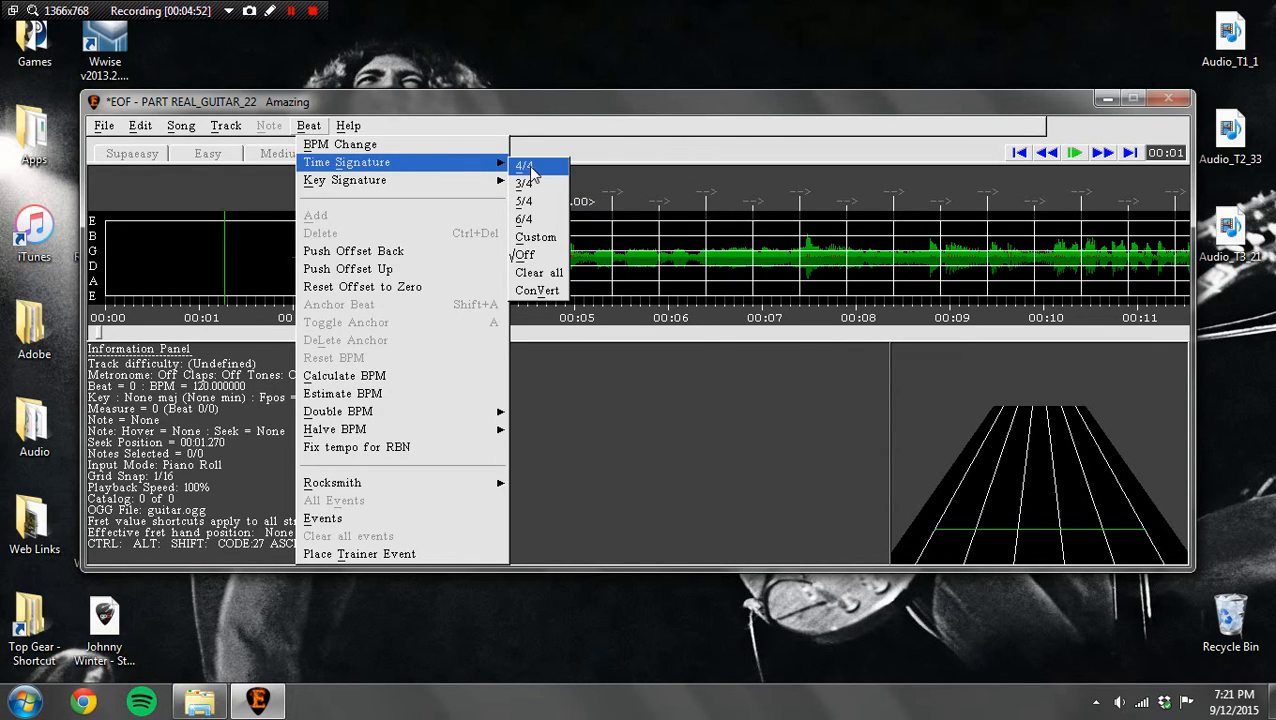
{"action": "left_click", "coordinate": [526, 168]}
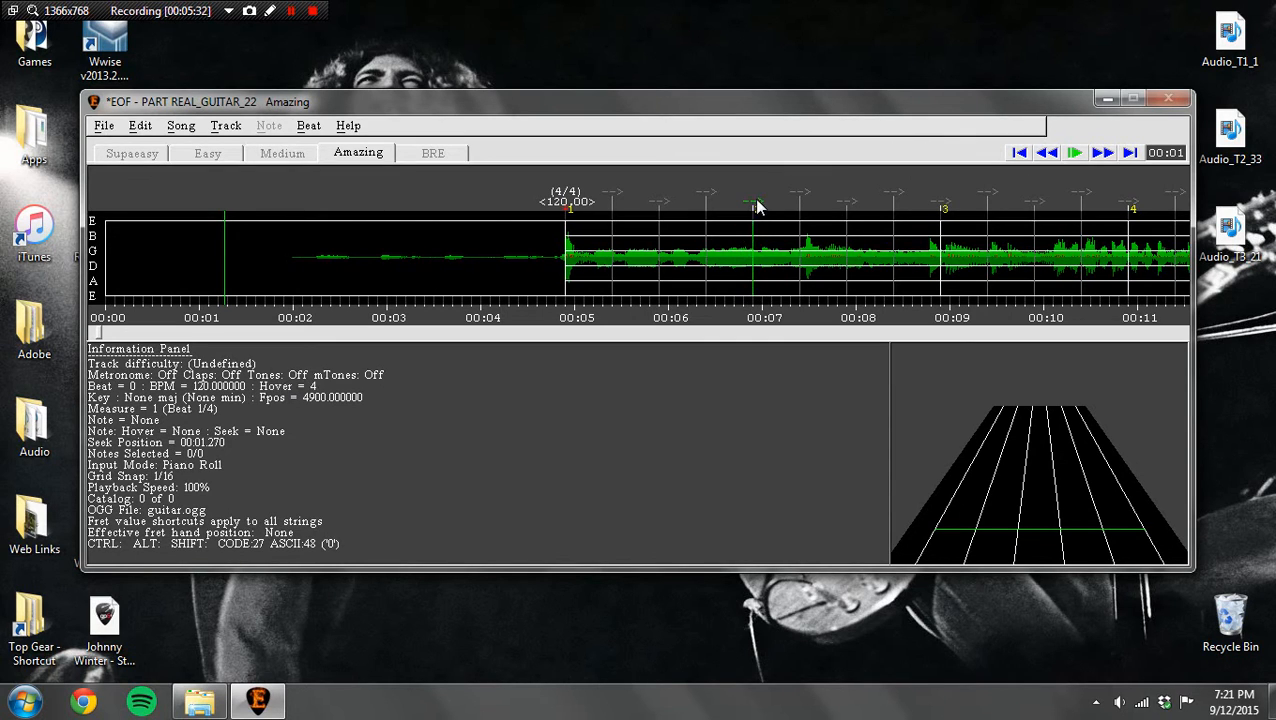
Step: Move the start markers of measures 2, 3 and 4 to about 7.47, 10.11 and 12.66 seconds
{"action": "left_click_drag", "start_coordinate": [756, 208], "coordinate": [808, 204]}
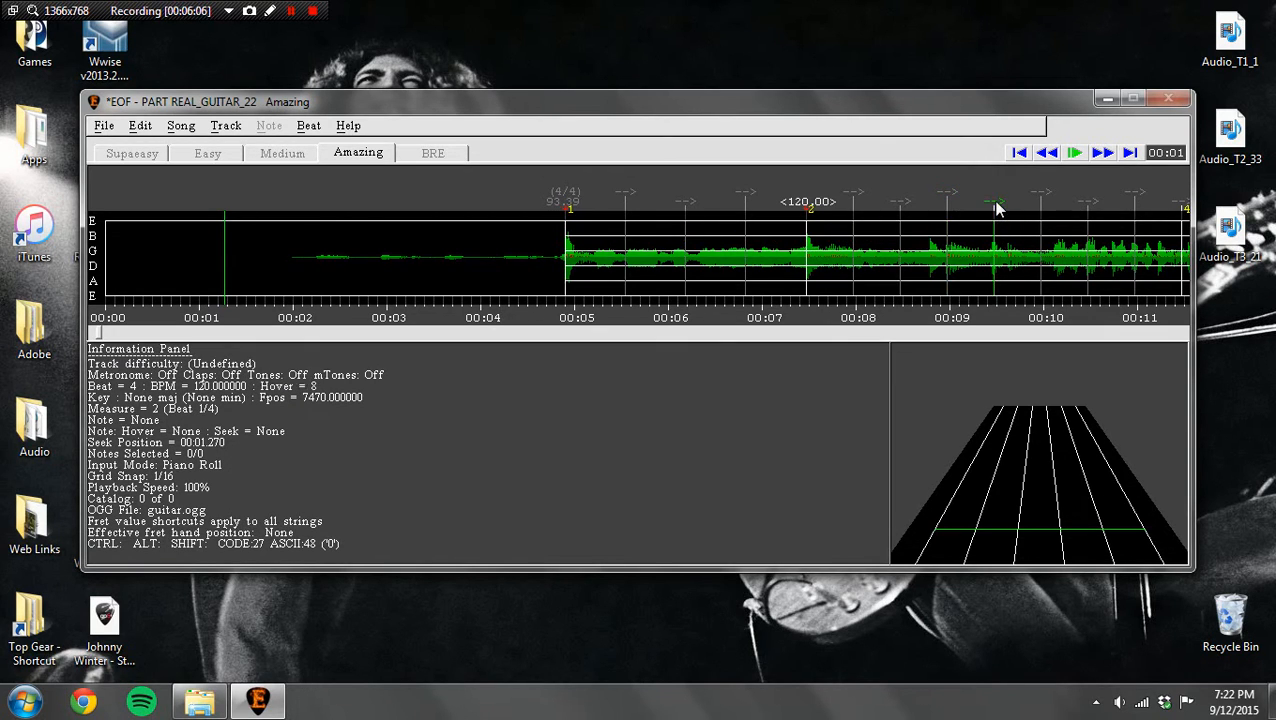
{"action": "mouse_move", "coordinate": [995, 207]}
{"action": "left_mouse_down"}
{"action": "mouse_move", "coordinate": [1061, 205]}
{"action": "mouse_move", "coordinate": [1050, 207]}
{"action": "left_mouse_up"}
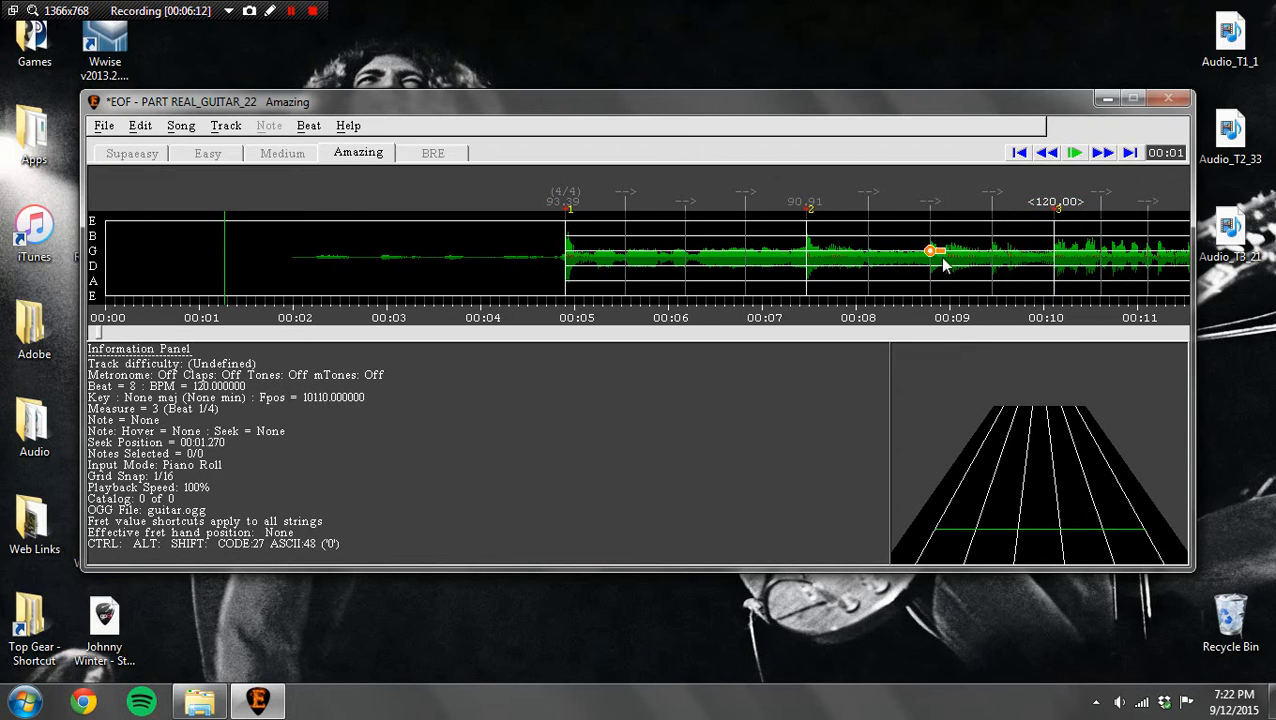
{"action": "left_click_drag", "start_coordinate": [1103, 154], "coordinate": [1103, 154]}
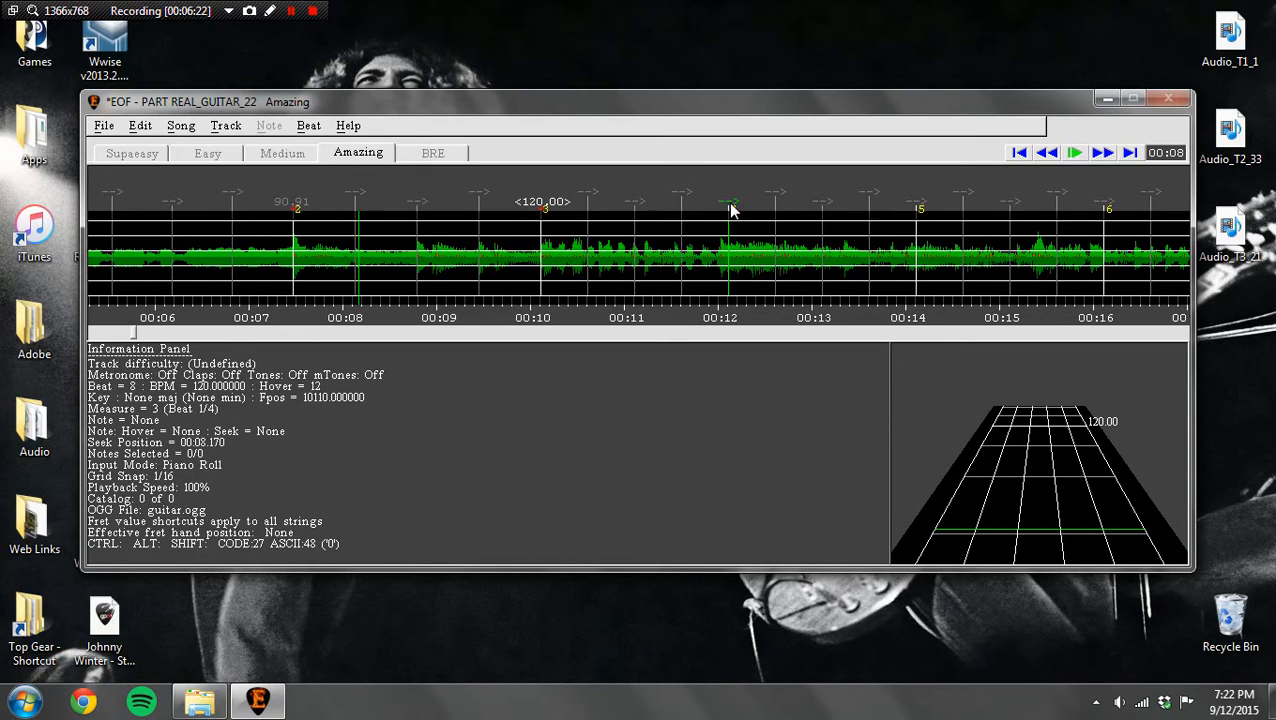
{"action": "mouse_move", "coordinate": [730, 207]}
{"action": "left_mouse_down"}
{"action": "mouse_move", "coordinate": [796, 213]}
{"action": "mouse_move", "coordinate": [784, 218]}
{"action": "left_mouse_up"}
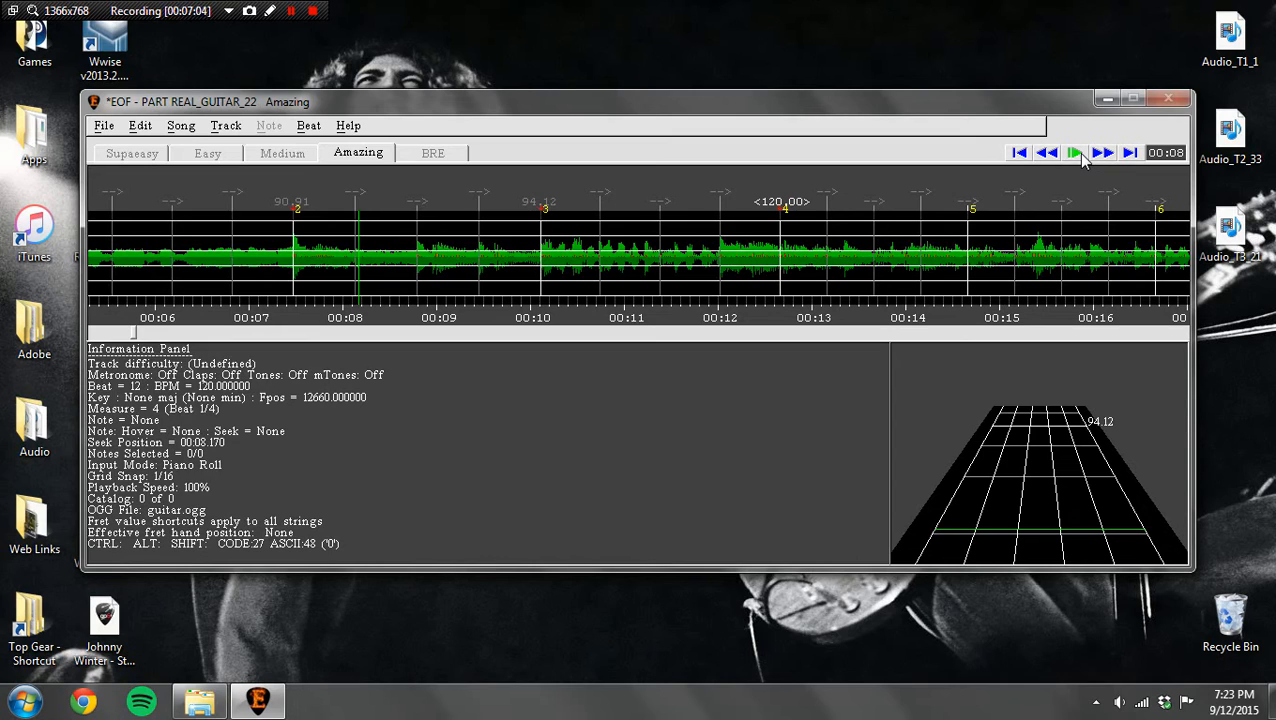
Step: Turn on the metronome, play the section up to measure 4 to check the sync, and rewind
{"action": "key", "text": "m"}
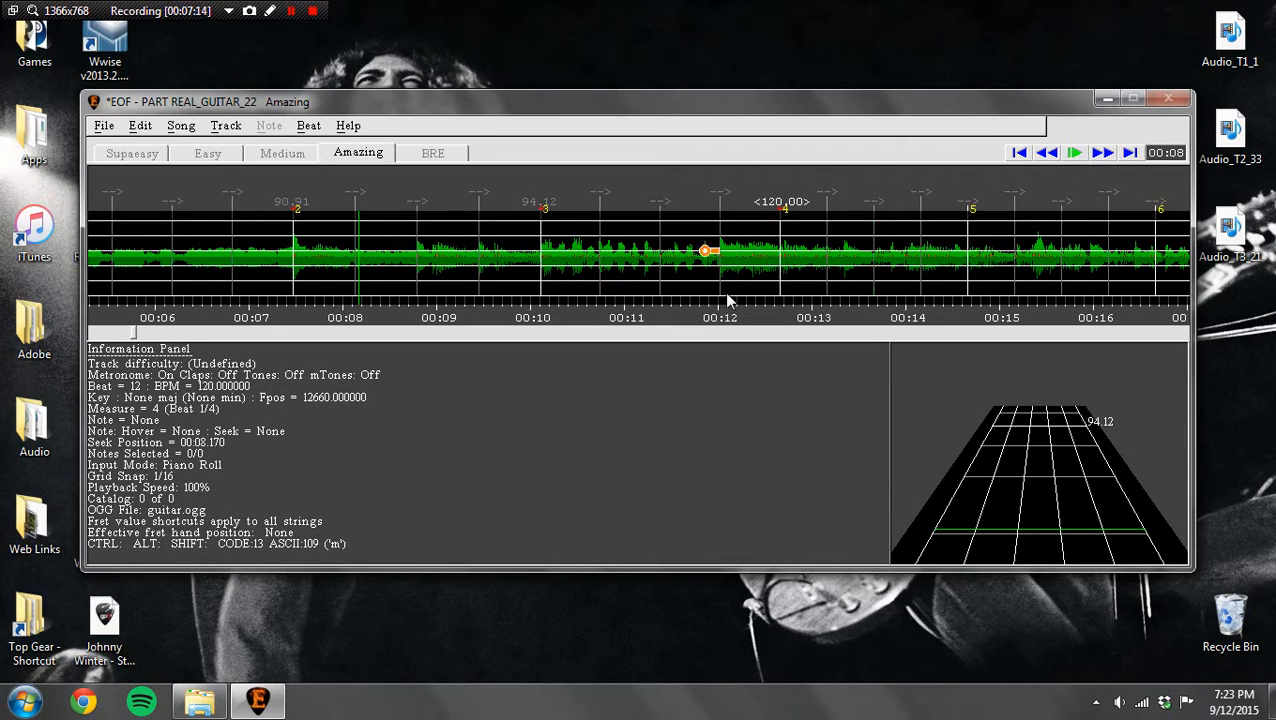
{"action": "left_click", "coordinate": [1074, 155]}
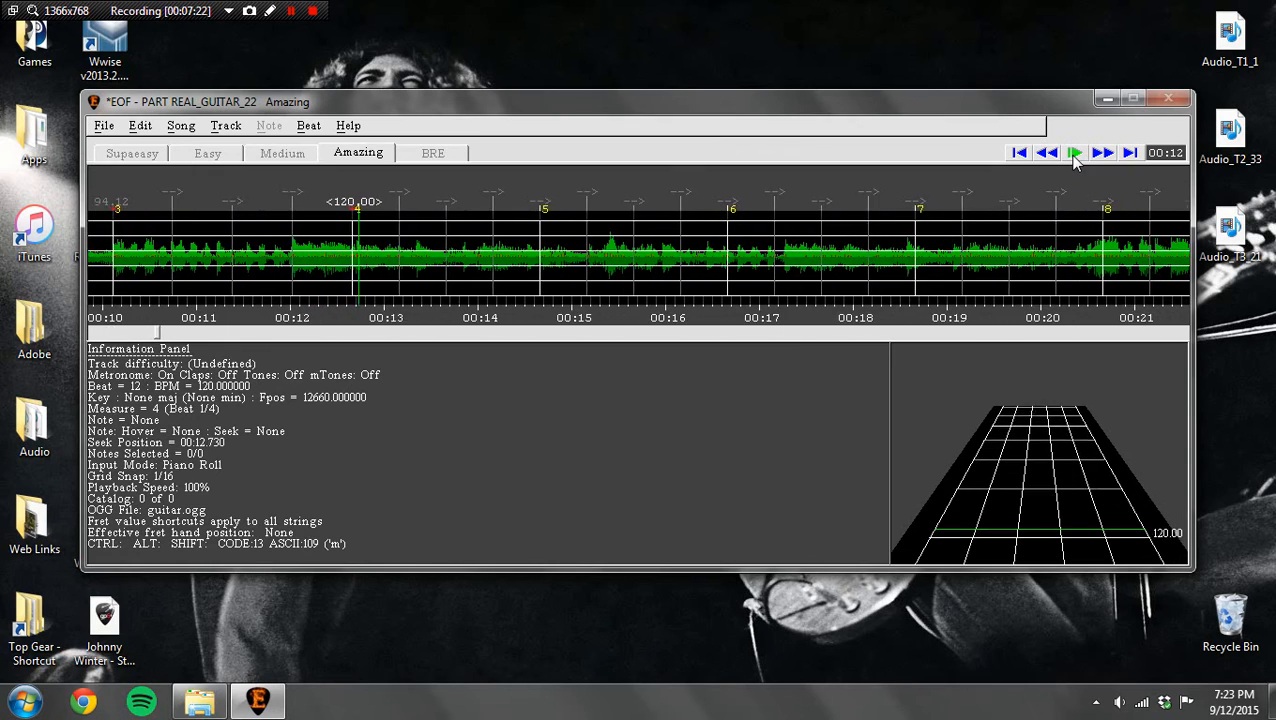
{"action": "left_click", "coordinate": [1074, 156]}
{"action": "left_click", "coordinate": [1046, 154]}
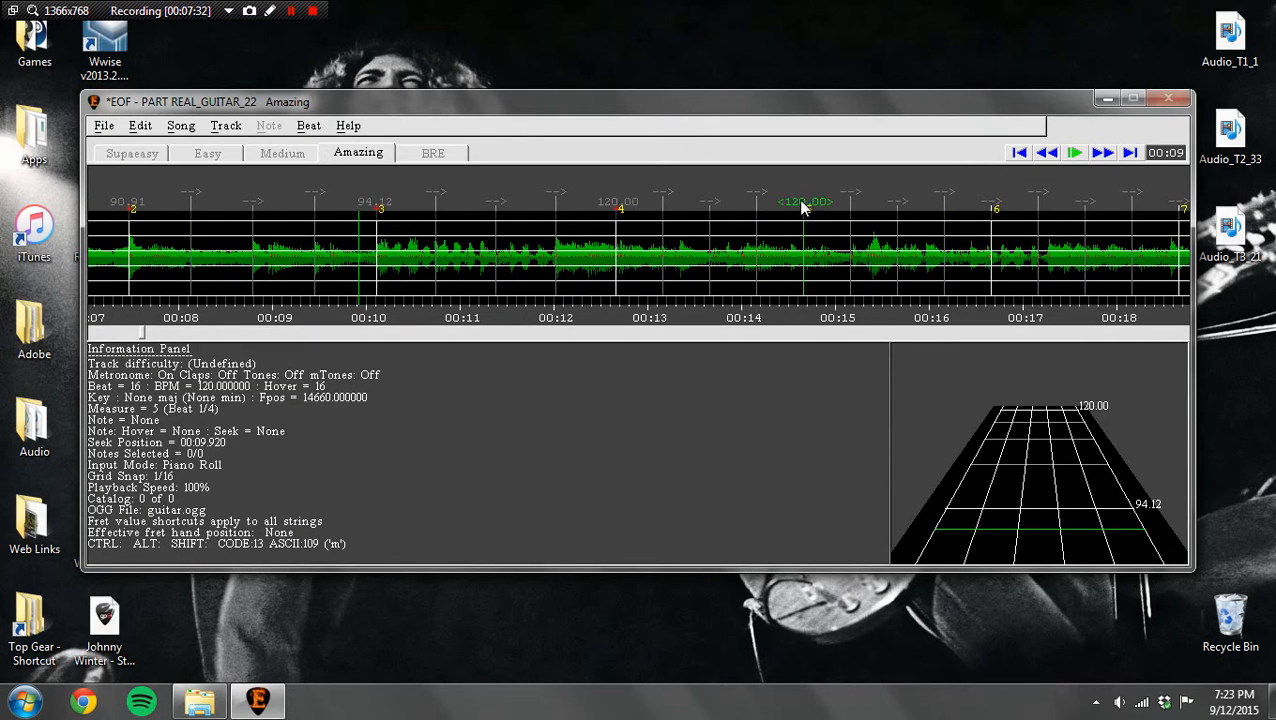
Step: Move the measure 5 marker to about 15.18 seconds and measure 4 to about 12.70 seconds, checking the sync by playback
{"action": "left_click_drag", "start_coordinate": [801, 201], "coordinate": [853, 206]}
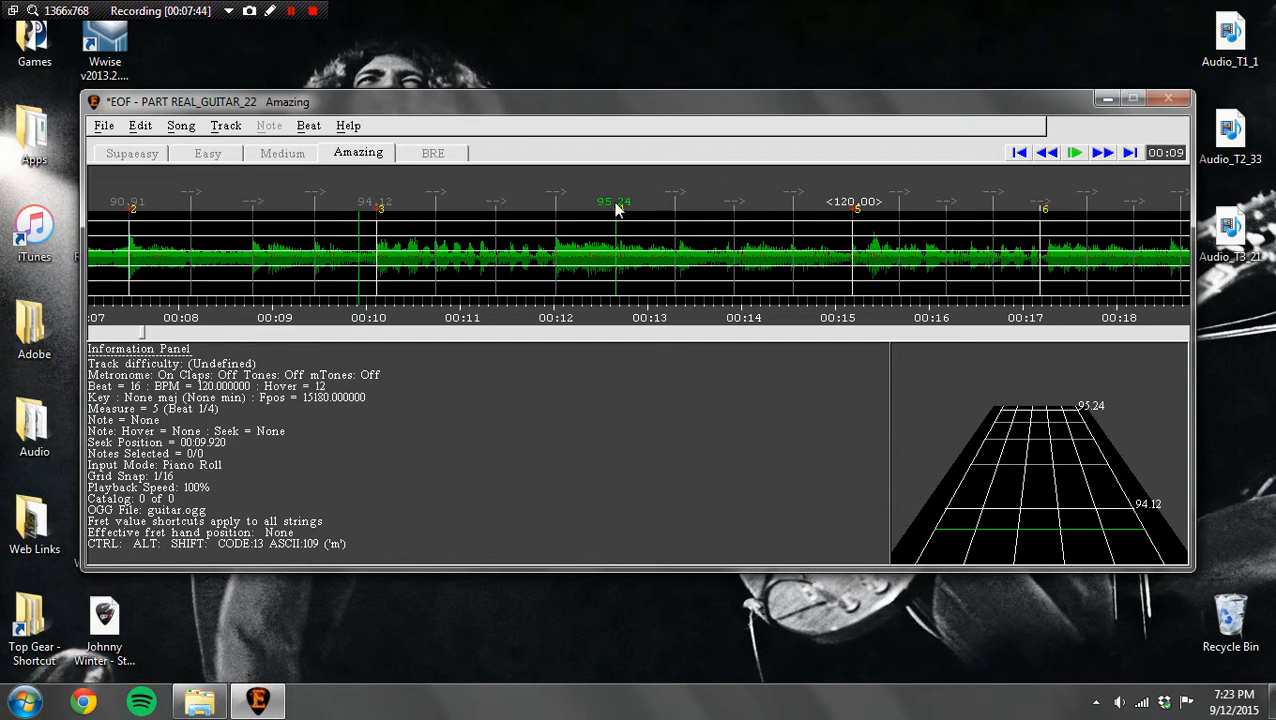
{"action": "left_click_drag", "start_coordinate": [615, 208], "coordinate": [620, 207]}
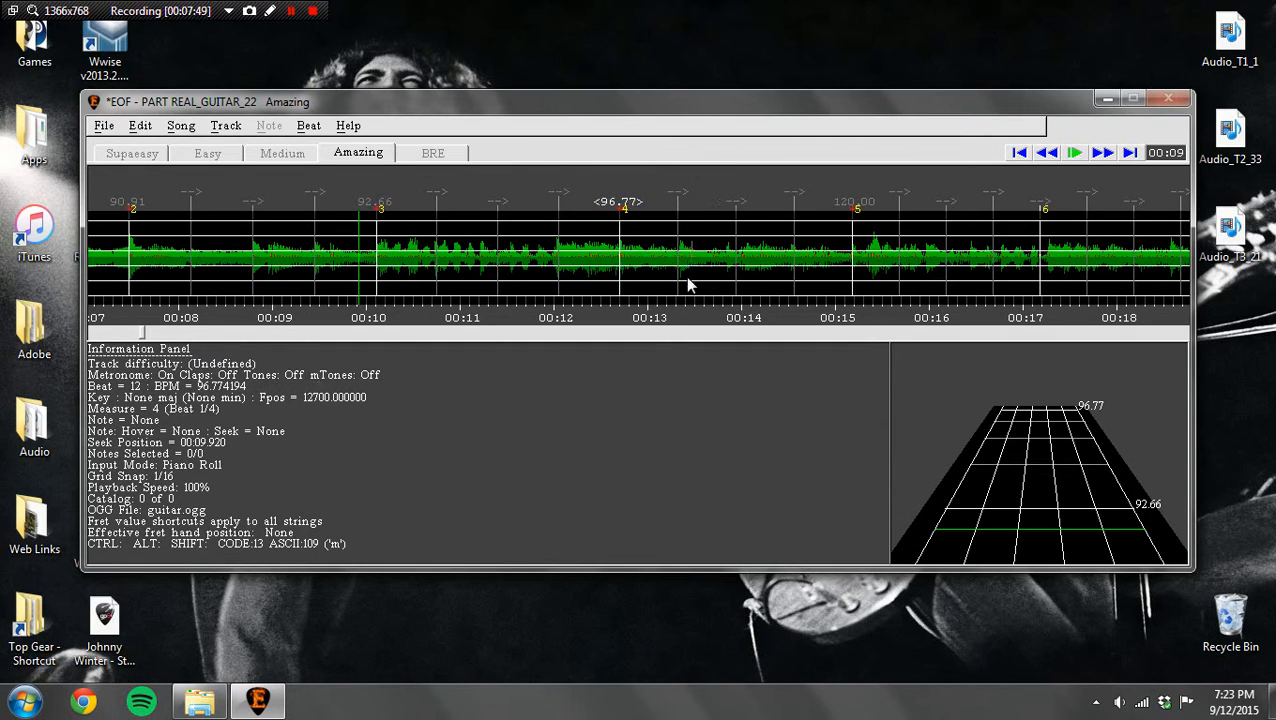
{"action": "left_click", "coordinate": [1075, 153]}
{"action": "left_click", "coordinate": [1047, 153]}
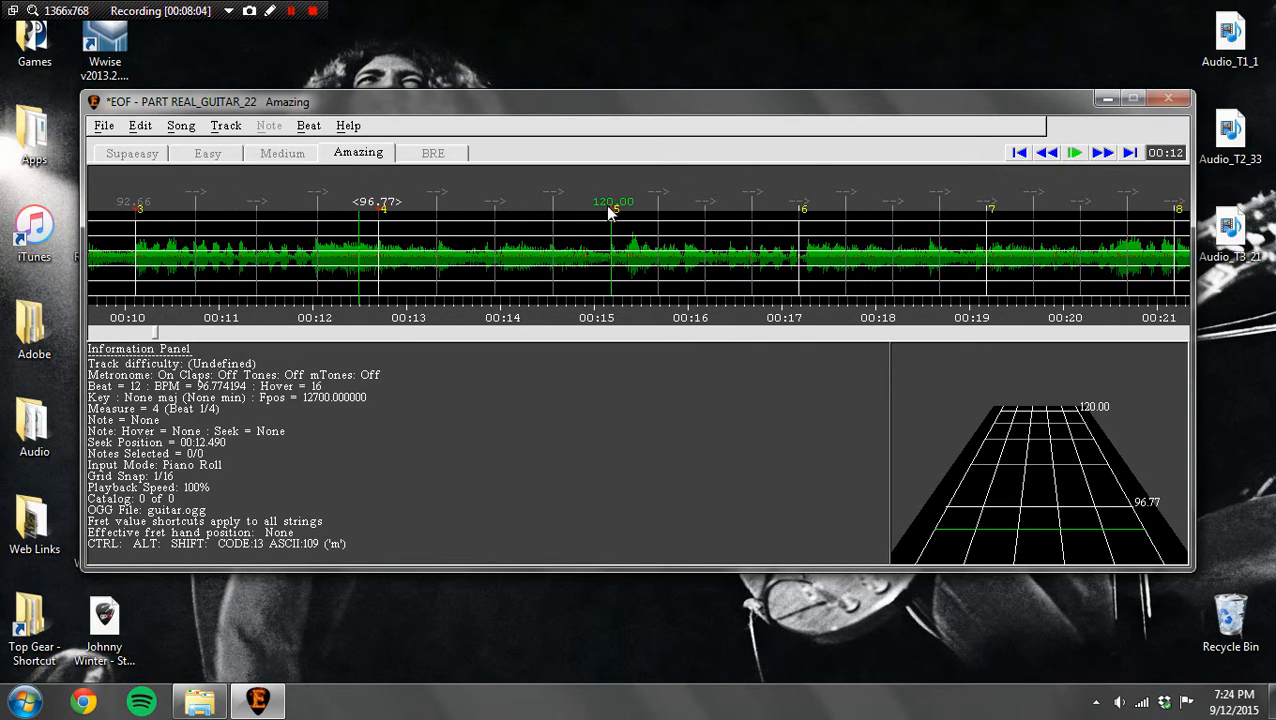
Step: Move the measure 5 marker to the waveform peak at about 15.34 seconds and replay the section with the metronome
{"action": "left_click", "coordinate": [608, 212]}
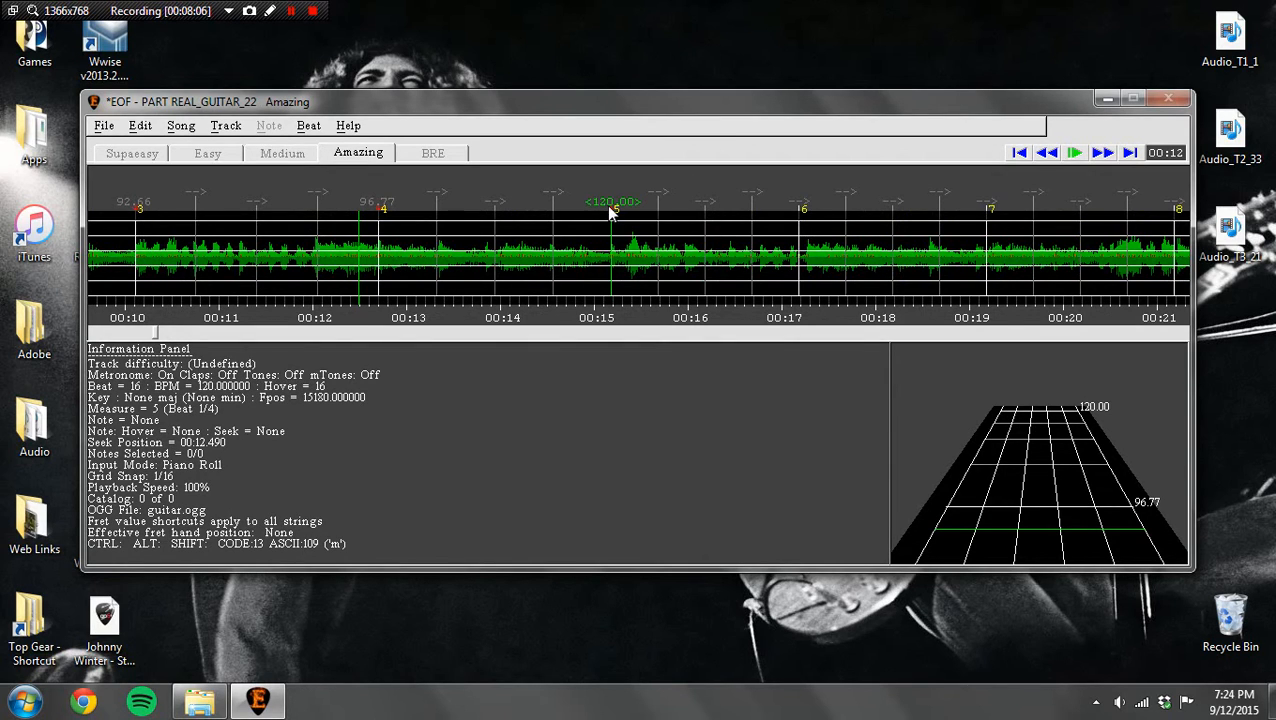
{"action": "left_click_drag", "start_coordinate": [608, 211], "coordinate": [625, 212]}
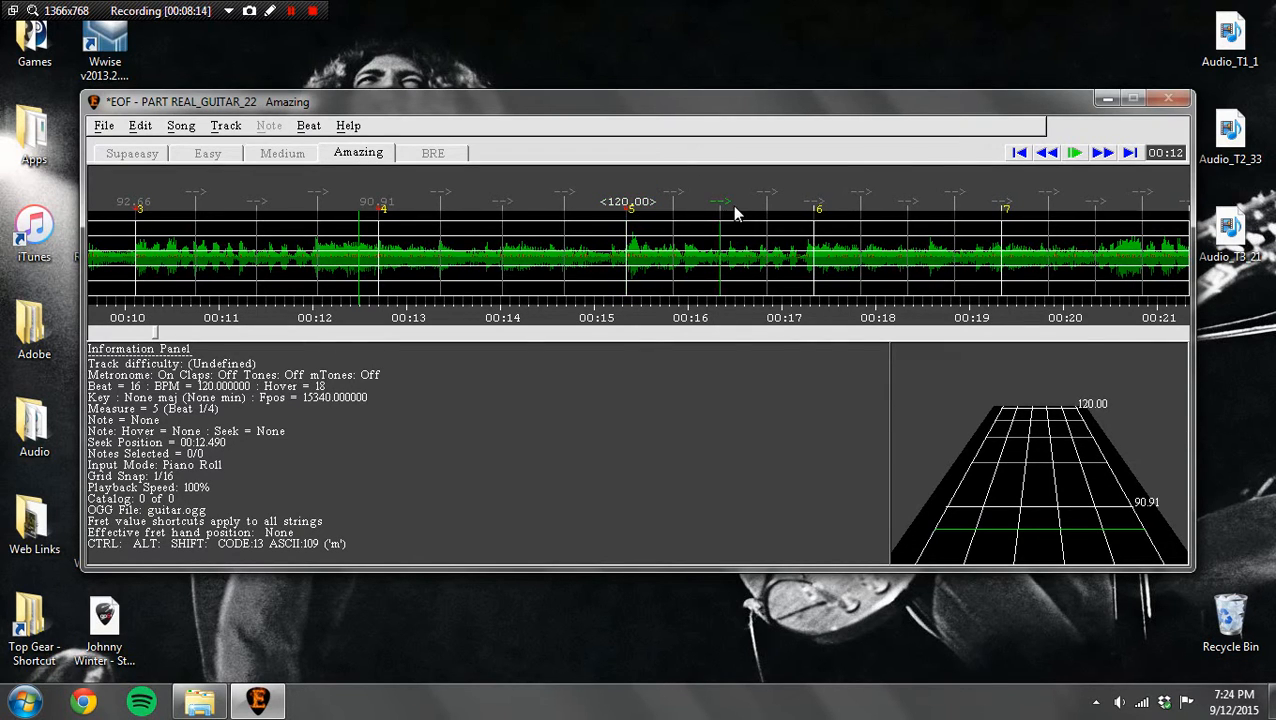
{"action": "left_click", "coordinate": [1047, 153]}
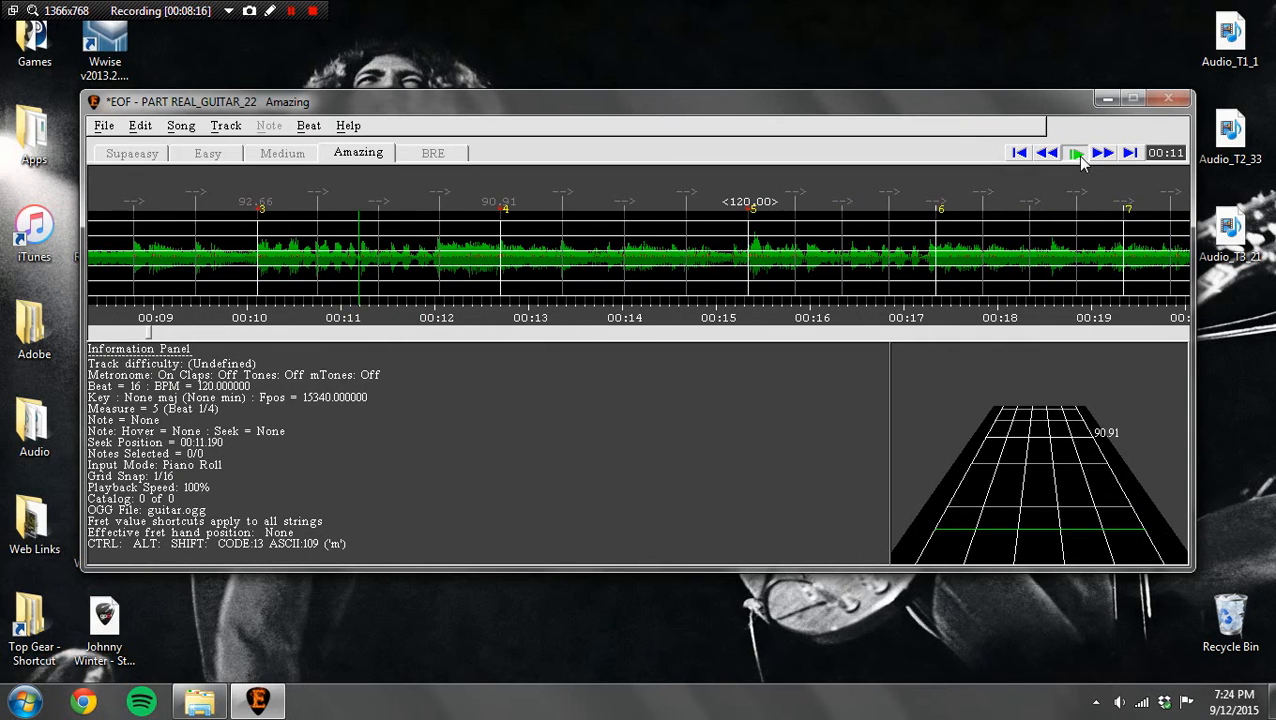
{"action": "left_click", "coordinate": [1076, 154]}
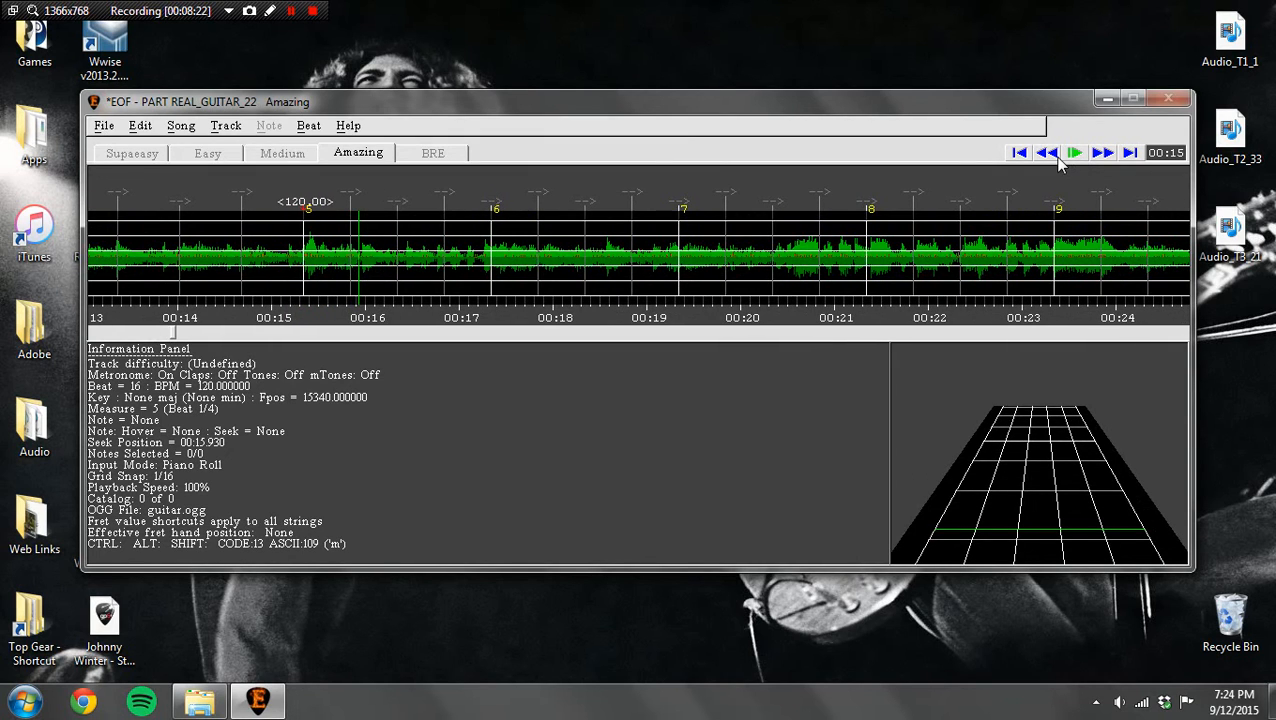
Step: Move the measure 6 start marker to about 17.92 seconds
{"action": "left_click", "coordinate": [1053, 157]}
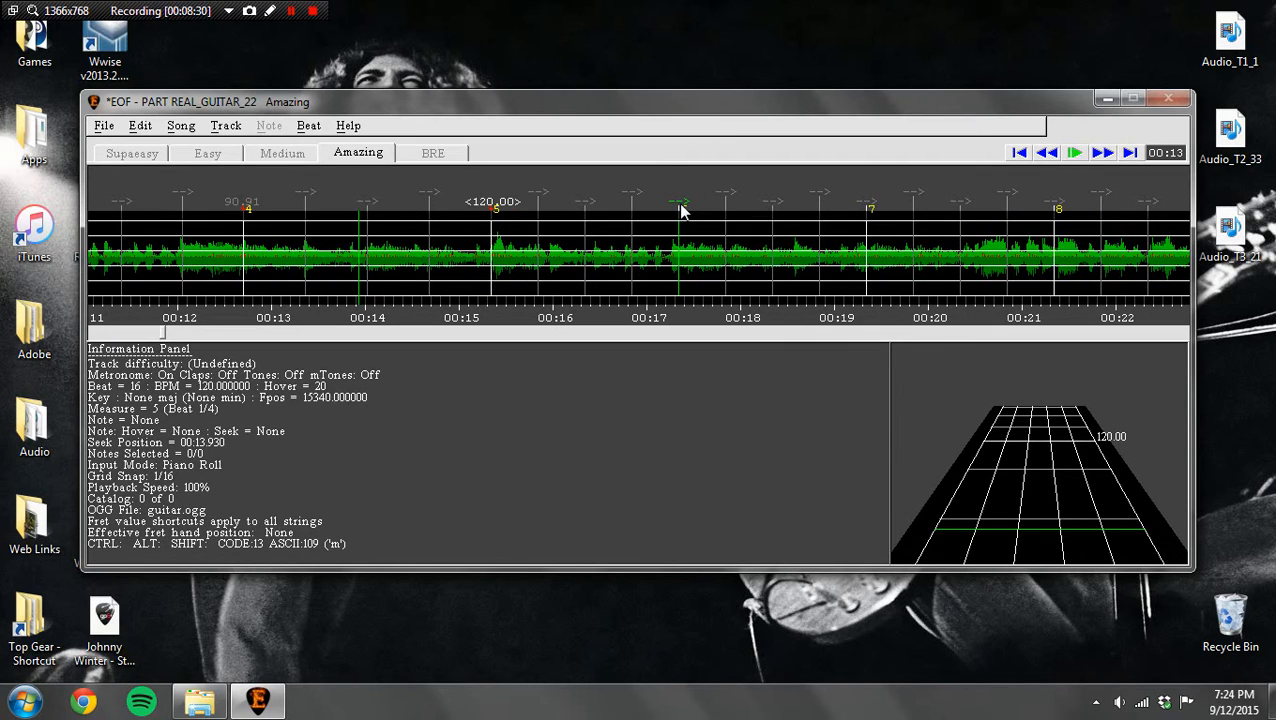
{"action": "left_click_drag", "start_coordinate": [681, 208], "coordinate": [736, 207]}
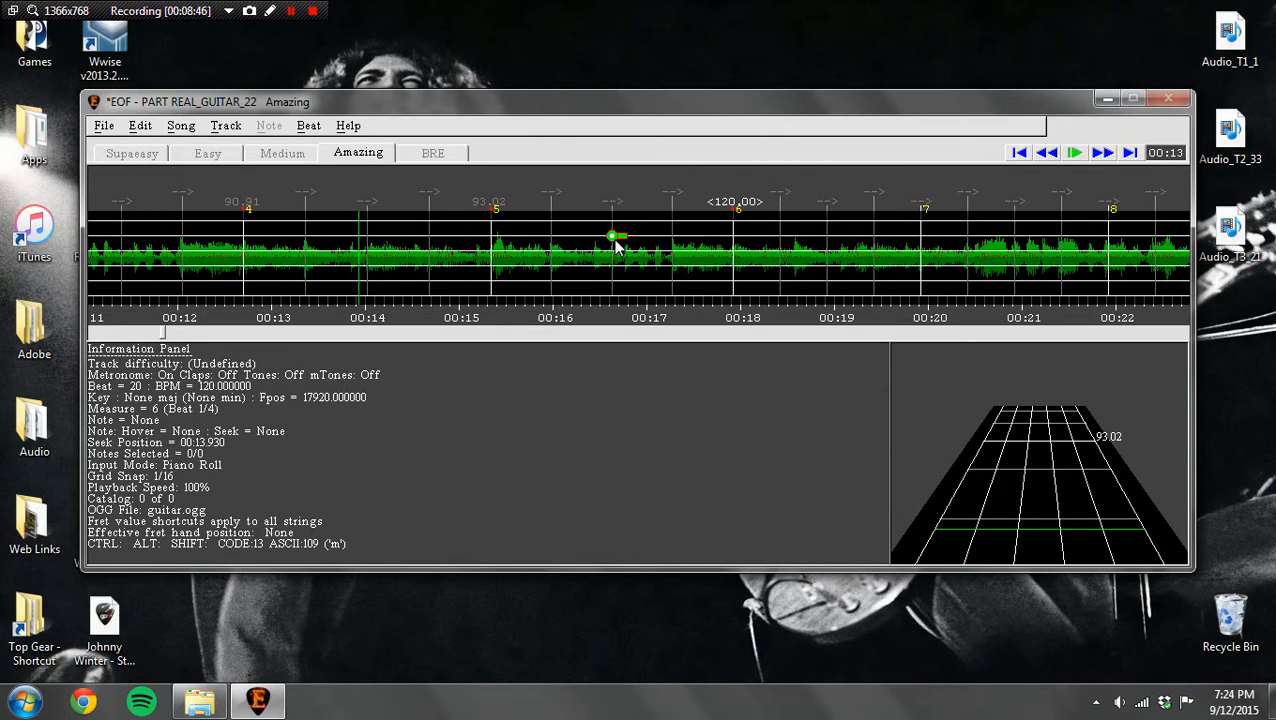
Step: Import the Guitar Pro file Johnny Winter - Still Alive and Well with its time signatures but without section markers as Rocksmith phrases
{"action": "left_click", "coordinate": [105, 128]}
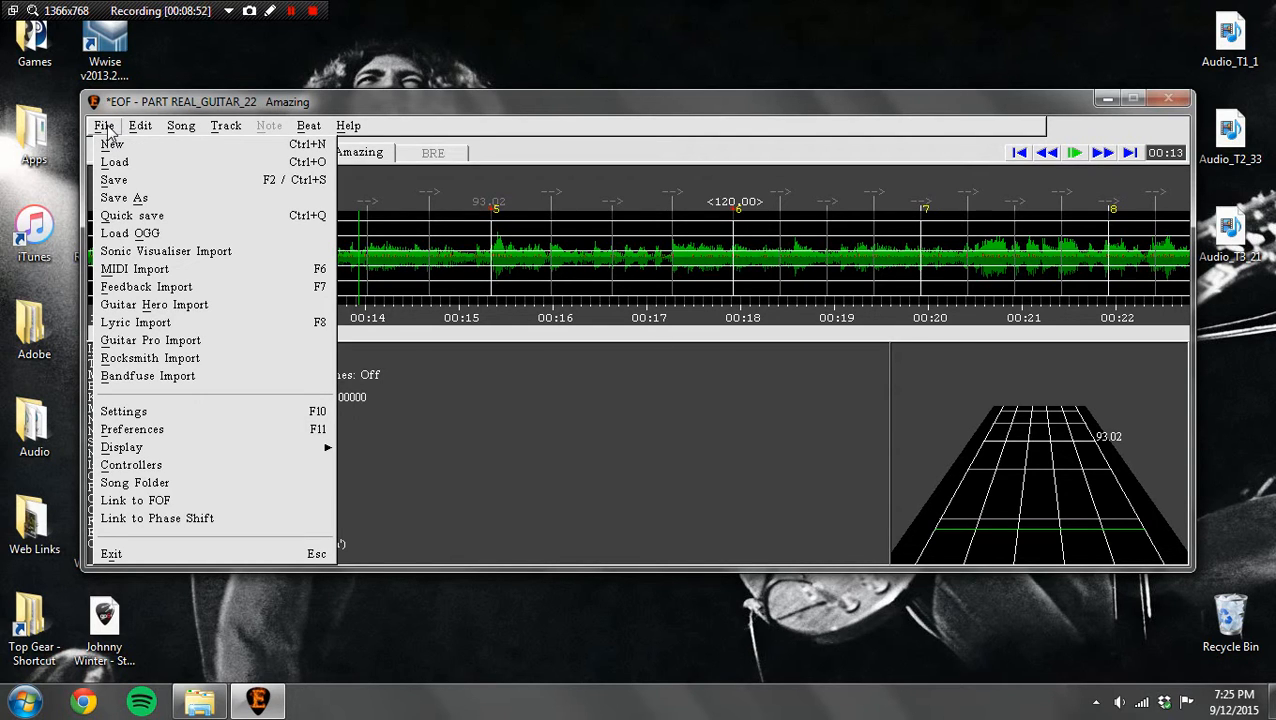
{"action": "left_click", "coordinate": [118, 340]}
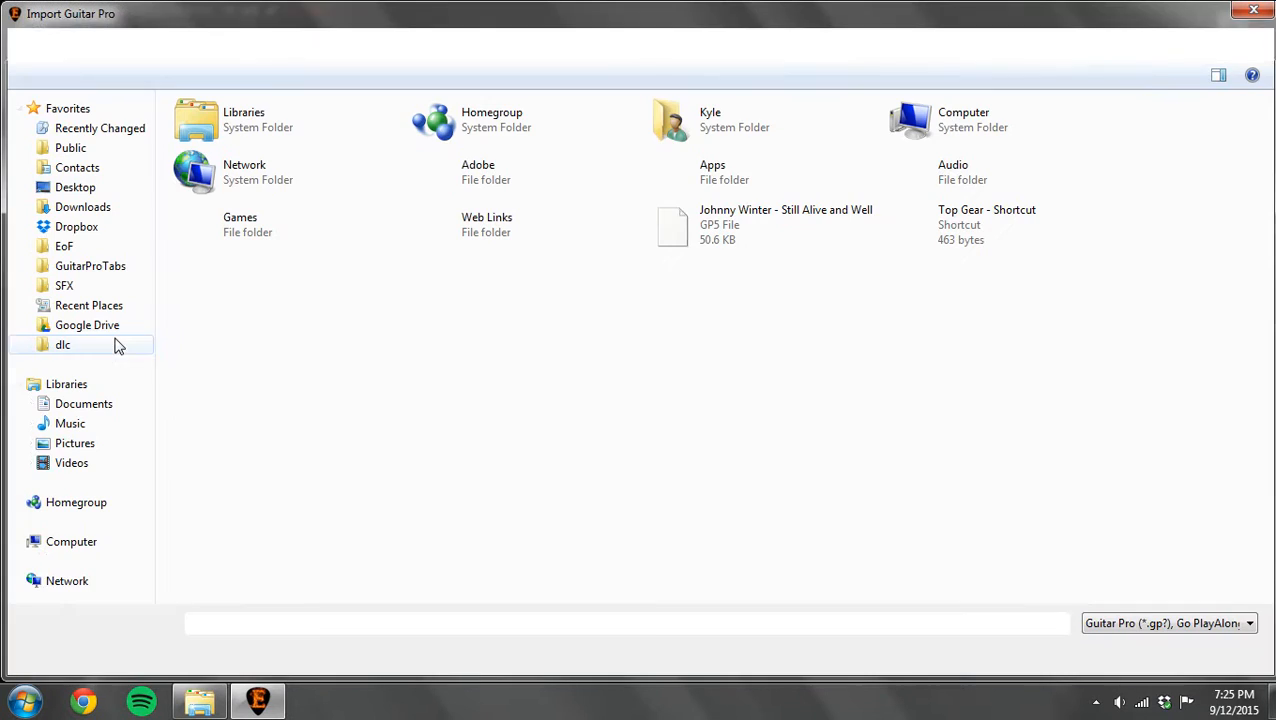
{"action": "double_click", "coordinate": [763, 222]}
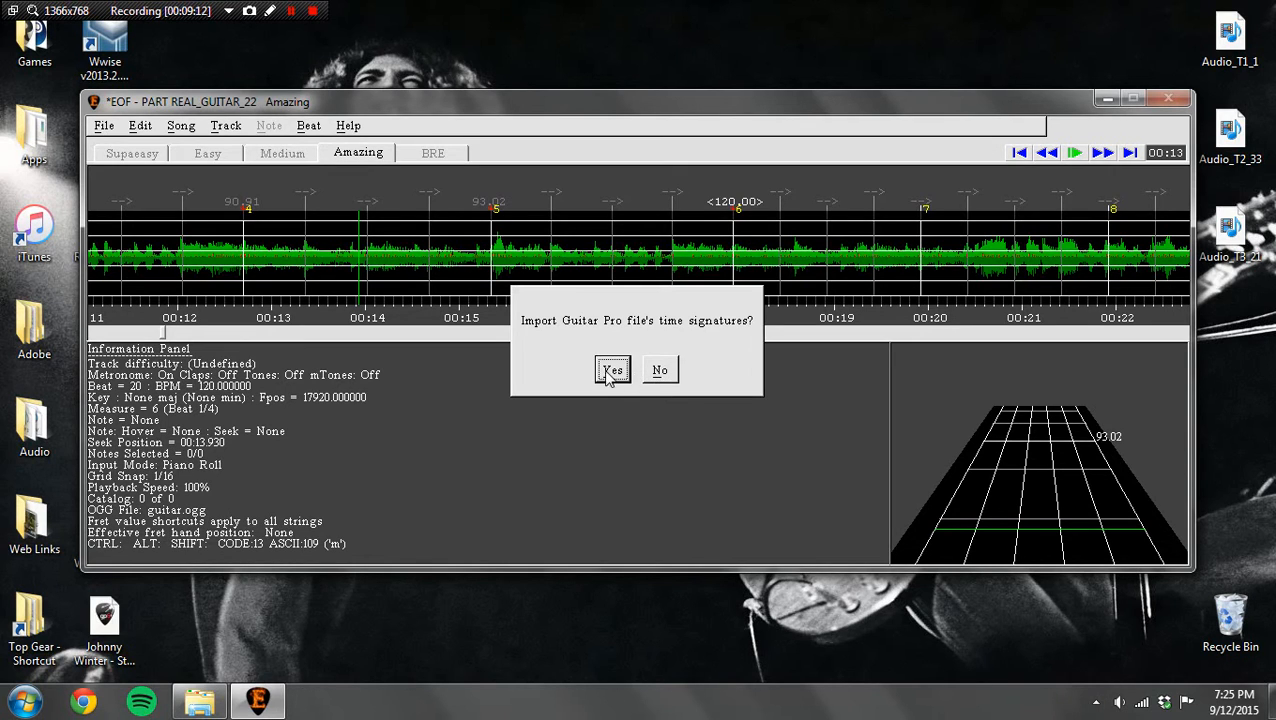
{"action": "left_click", "coordinate": [612, 372]}
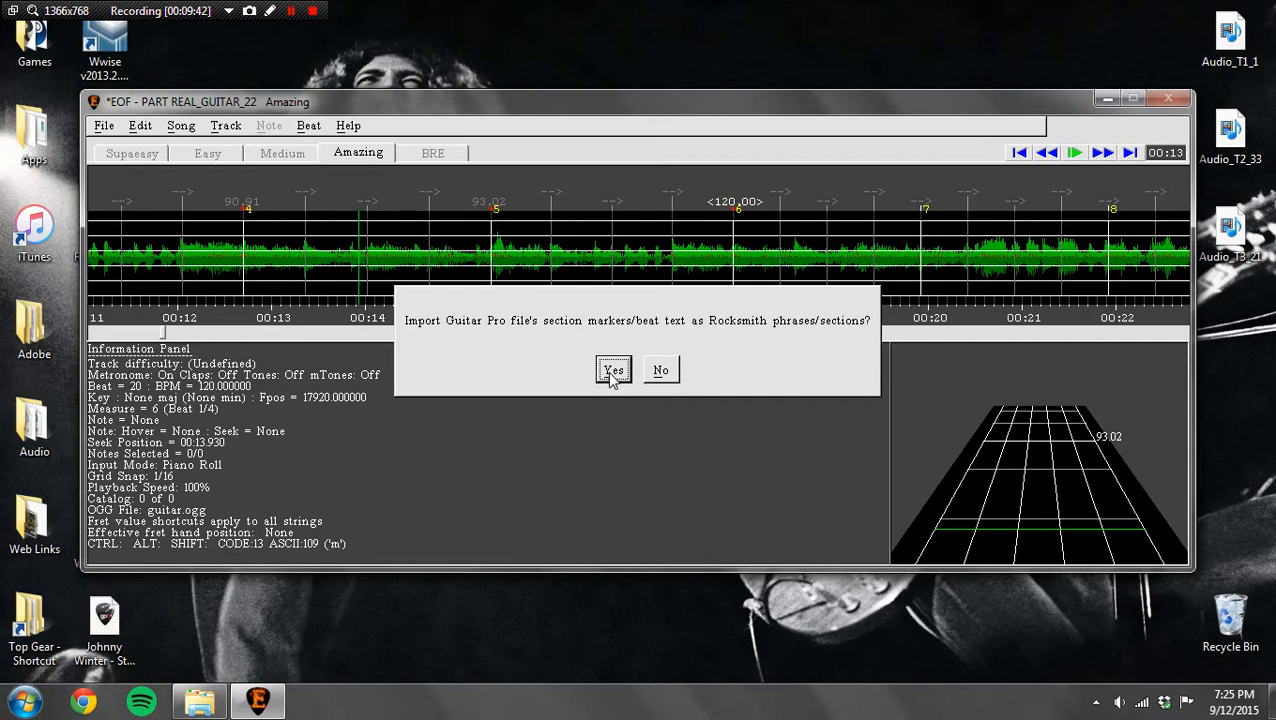
{"action": "left_click", "coordinate": [661, 371]}
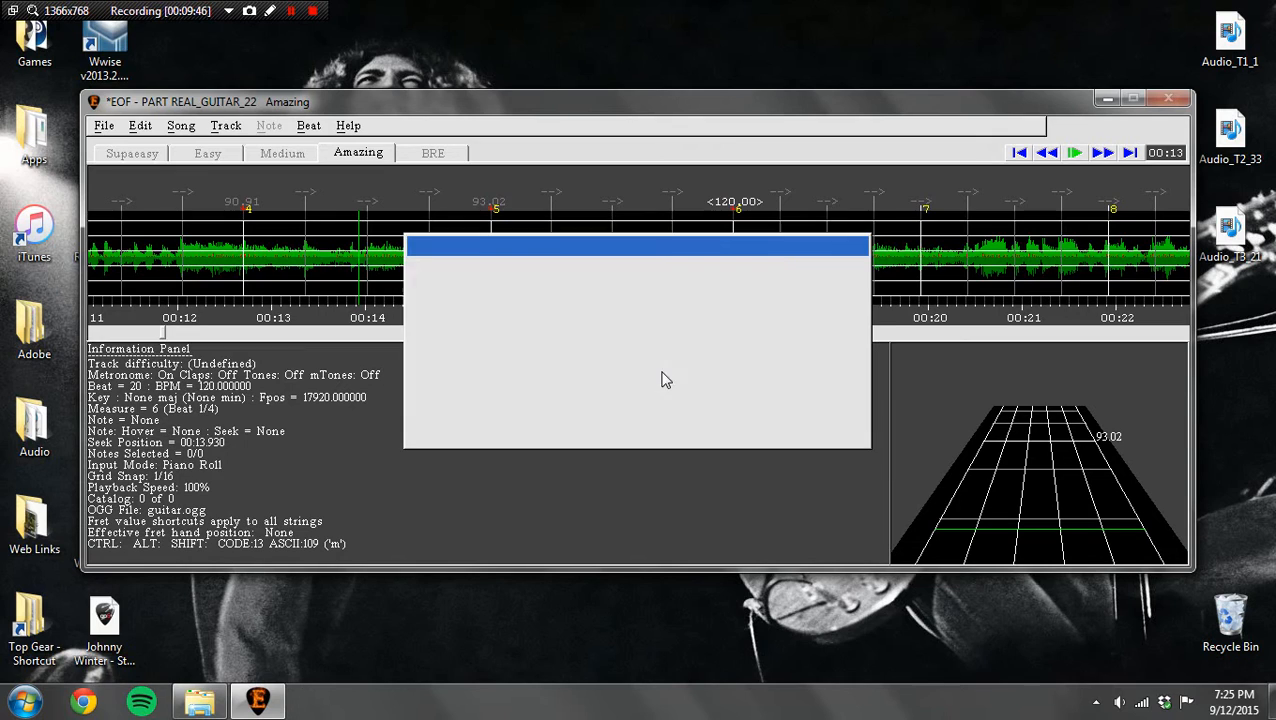
{"action": "left_click", "coordinate": [832, 283]}
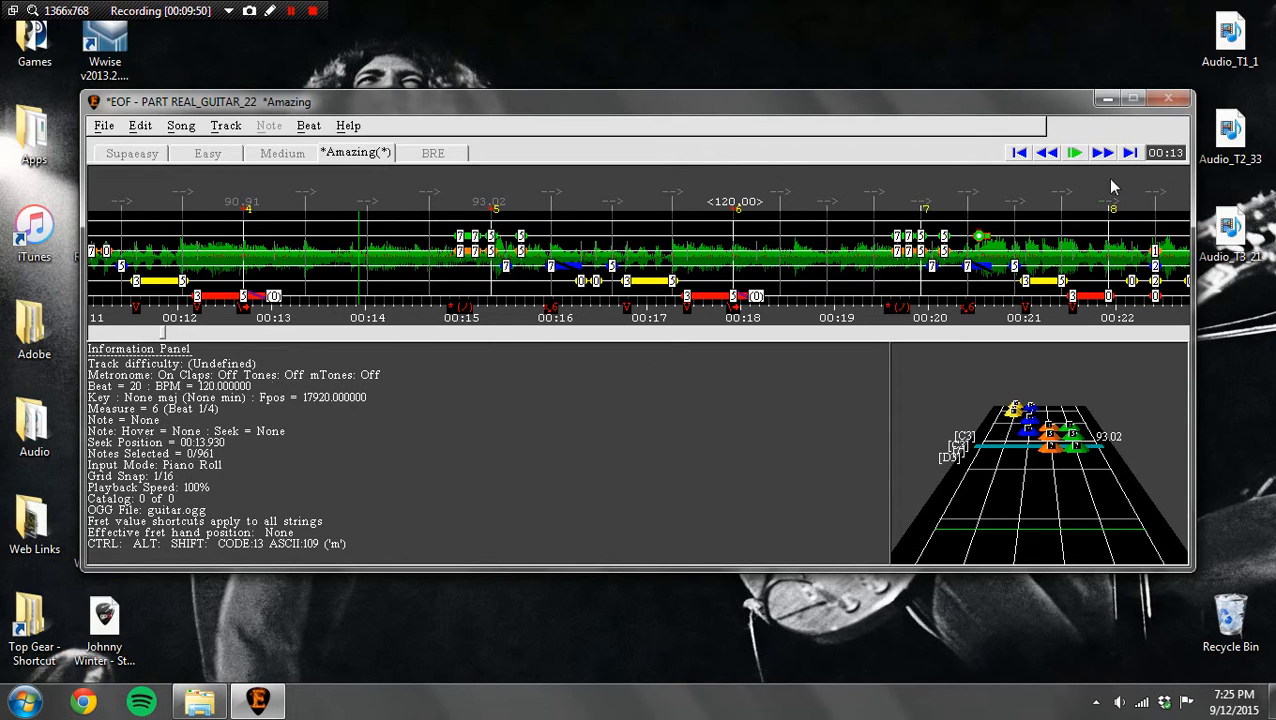
Step: Check the imported notes against the opening of the song by playing from about 3.5 seconds
{"action": "left_click", "coordinate": [1047, 153]}
{"action": "left_click_drag", "start_coordinate": [1048, 155], "coordinate": [1048, 155]}
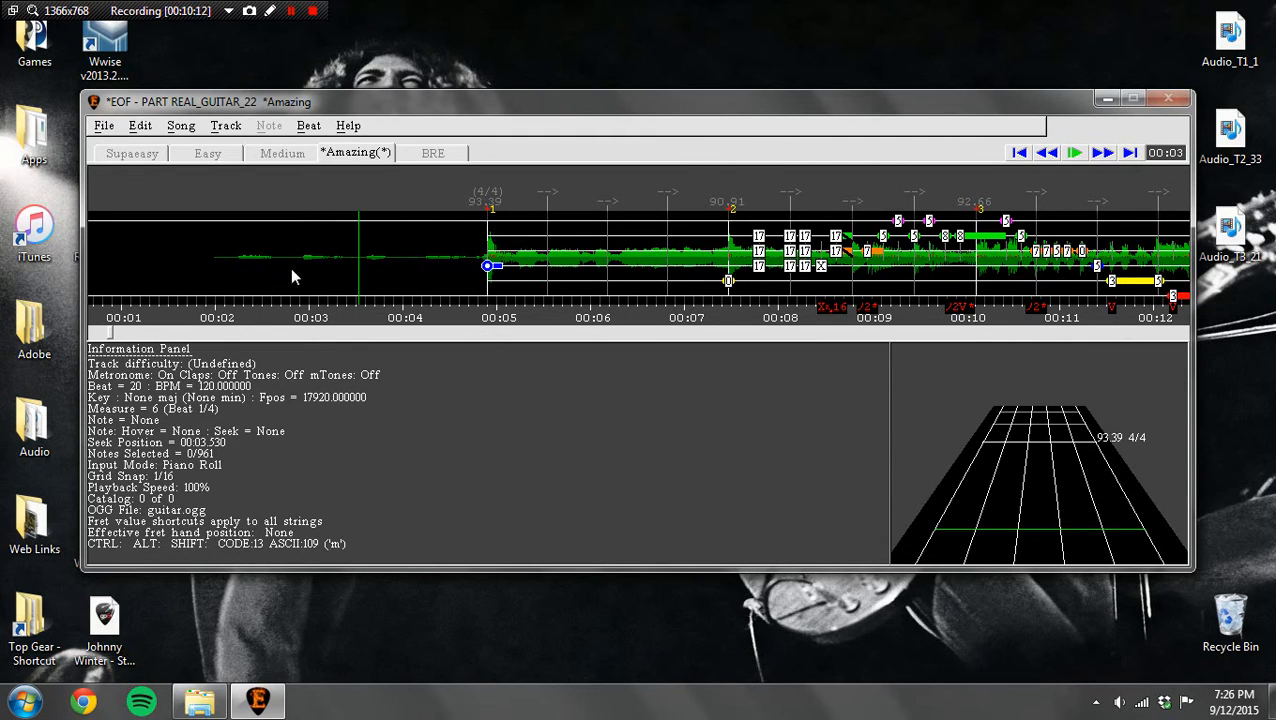
{"action": "left_click", "coordinate": [1074, 155]}
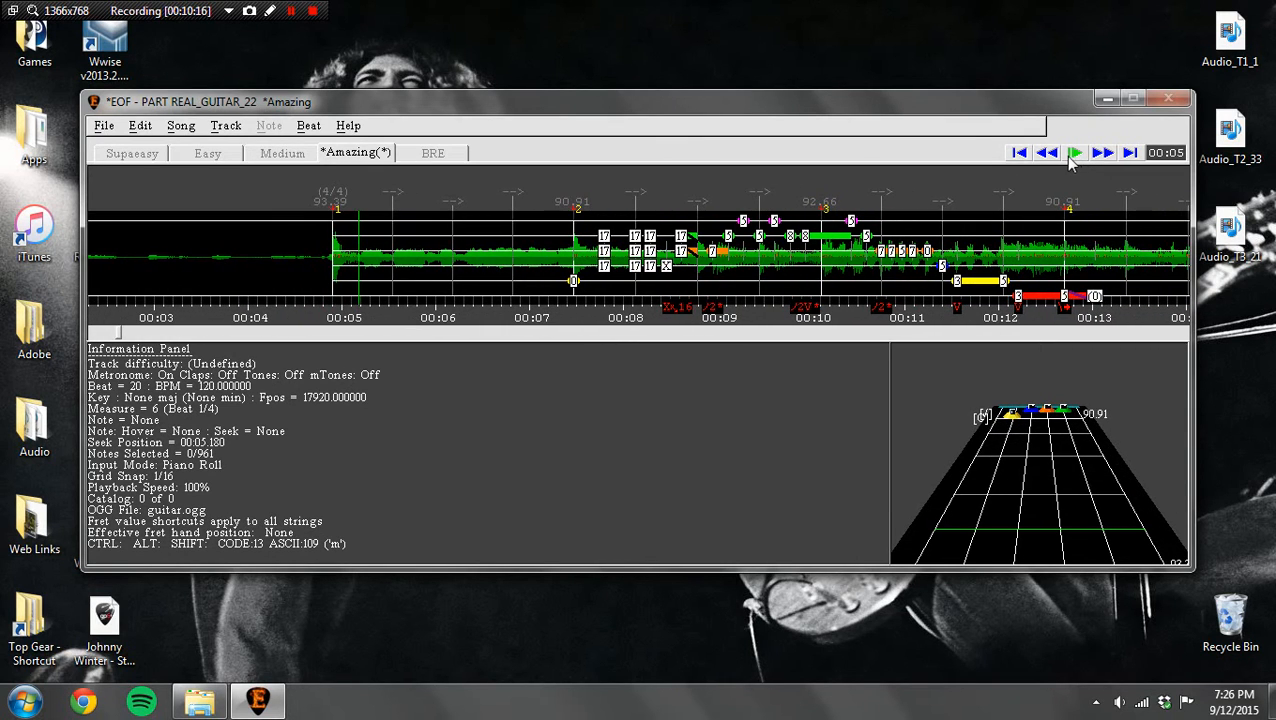
{"action": "left_click", "coordinate": [1048, 154]}
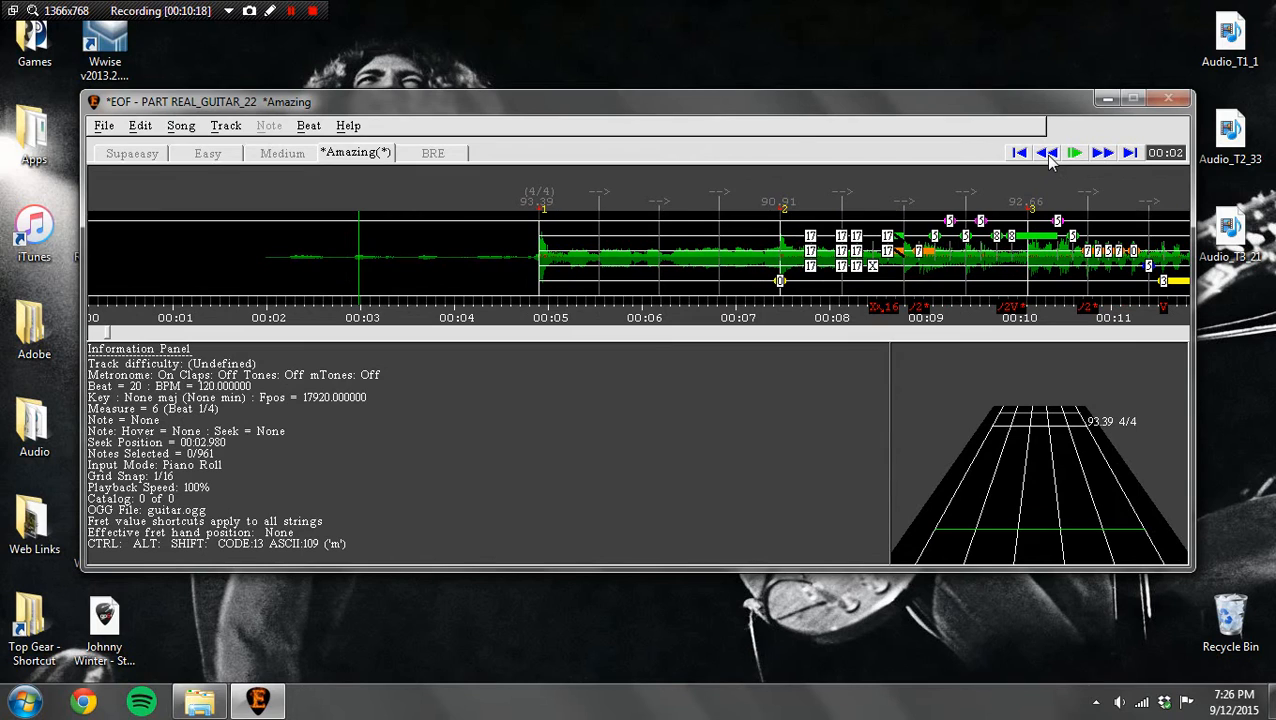
Step: Copy all of the imported notes and delete them from the track
{"action": "left_click", "coordinate": [781, 282]}
{"action": "key", "text": "ctrl+a"}
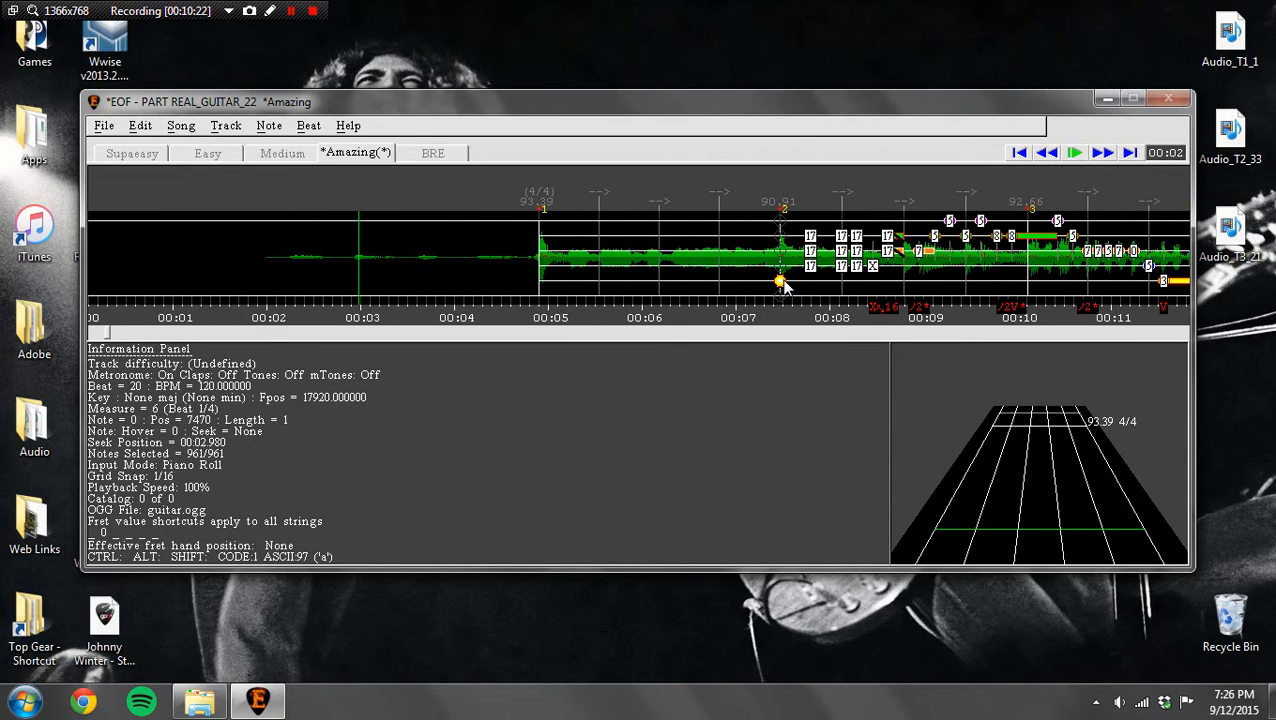
{"action": "key", "text": "ctrl+c"}
{"action": "key", "text": "Delete"}
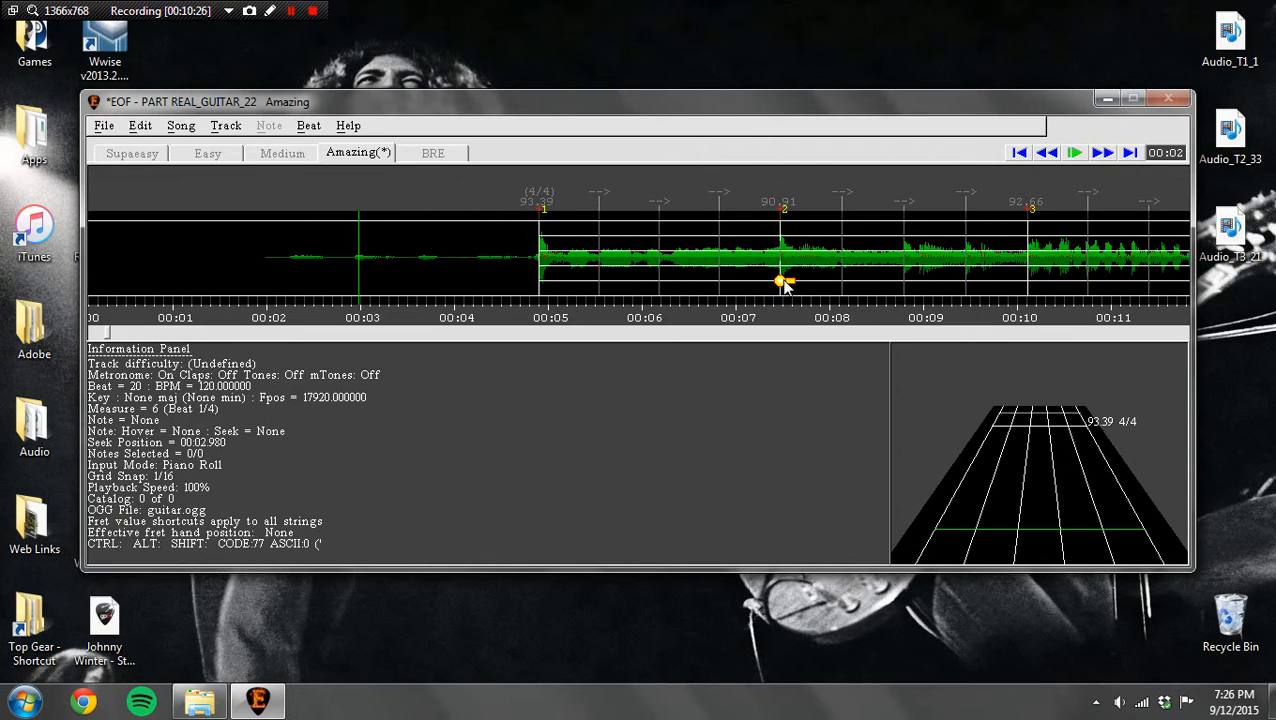
Step: Paste the copied notes with the seek position on the measure 1 marker at 4.9 seconds
{"action": "key", "text": "Page_Down"}
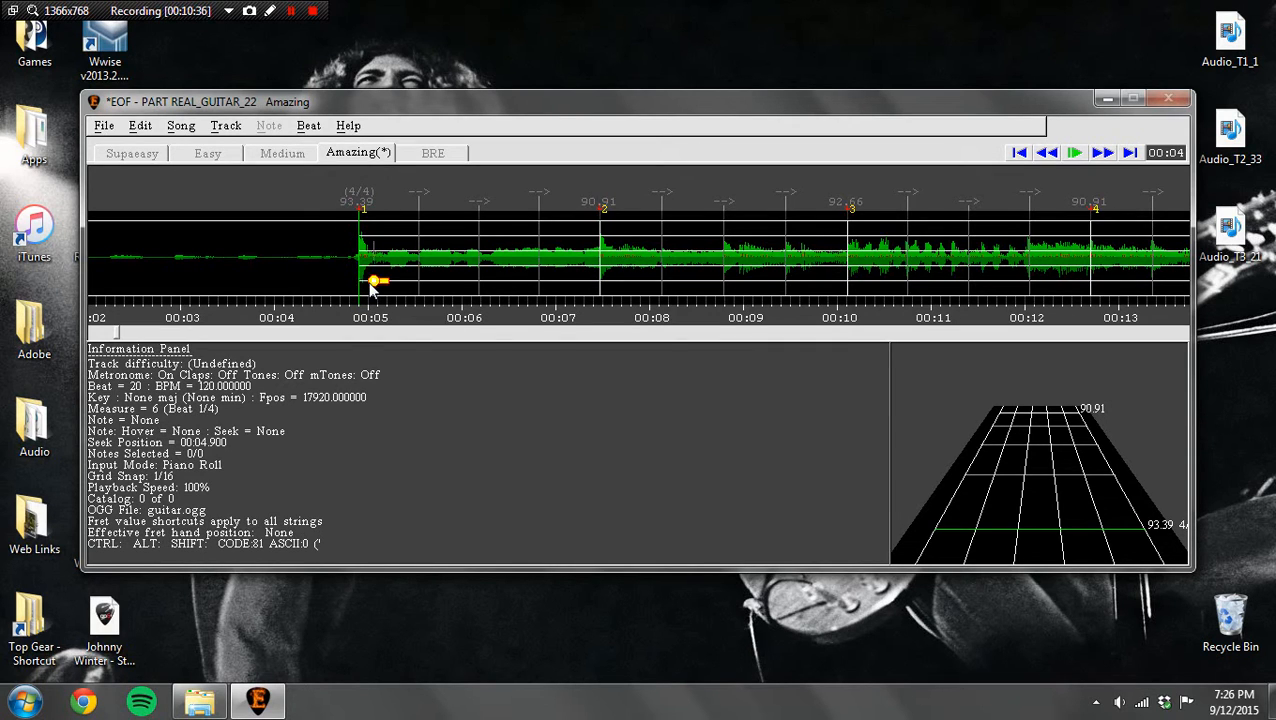
{"action": "key", "text": "Page_Down"}
{"action": "key", "text": "Page_Down"}
{"action": "key", "text": "Page_Up"}
{"action": "key", "text": "Page_Up"}
{"action": "key", "text": "ctrl+v"}
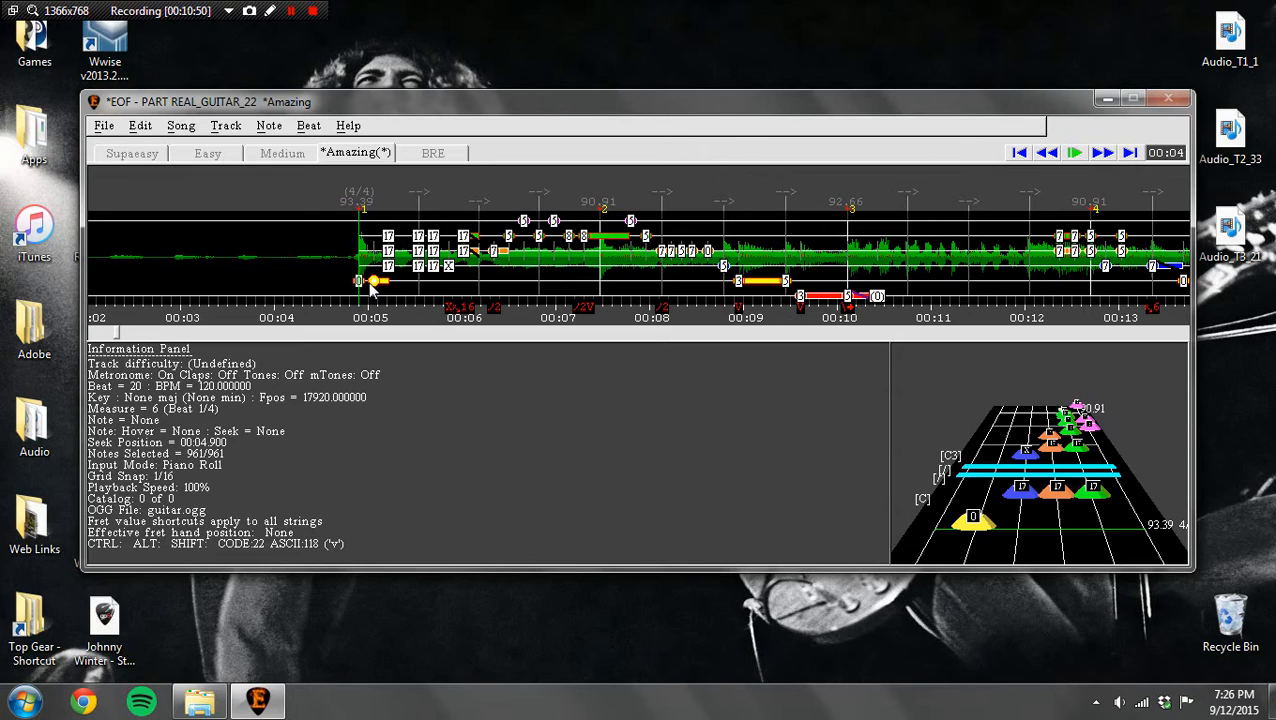
Step: Compare the tech notes with the pasted notes in tech view, and undo back to the state before the Guitar Pro import
{"action": "key", "text": "F4"}
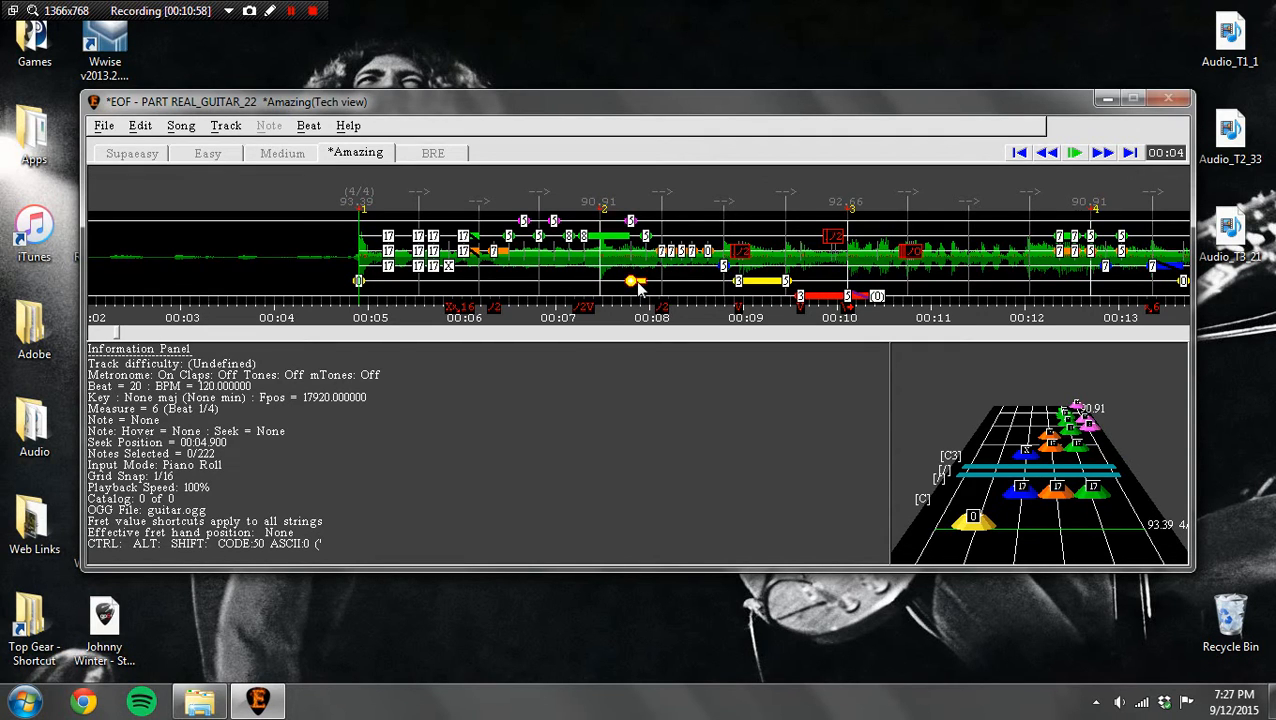
{"action": "key", "text": "F4"}
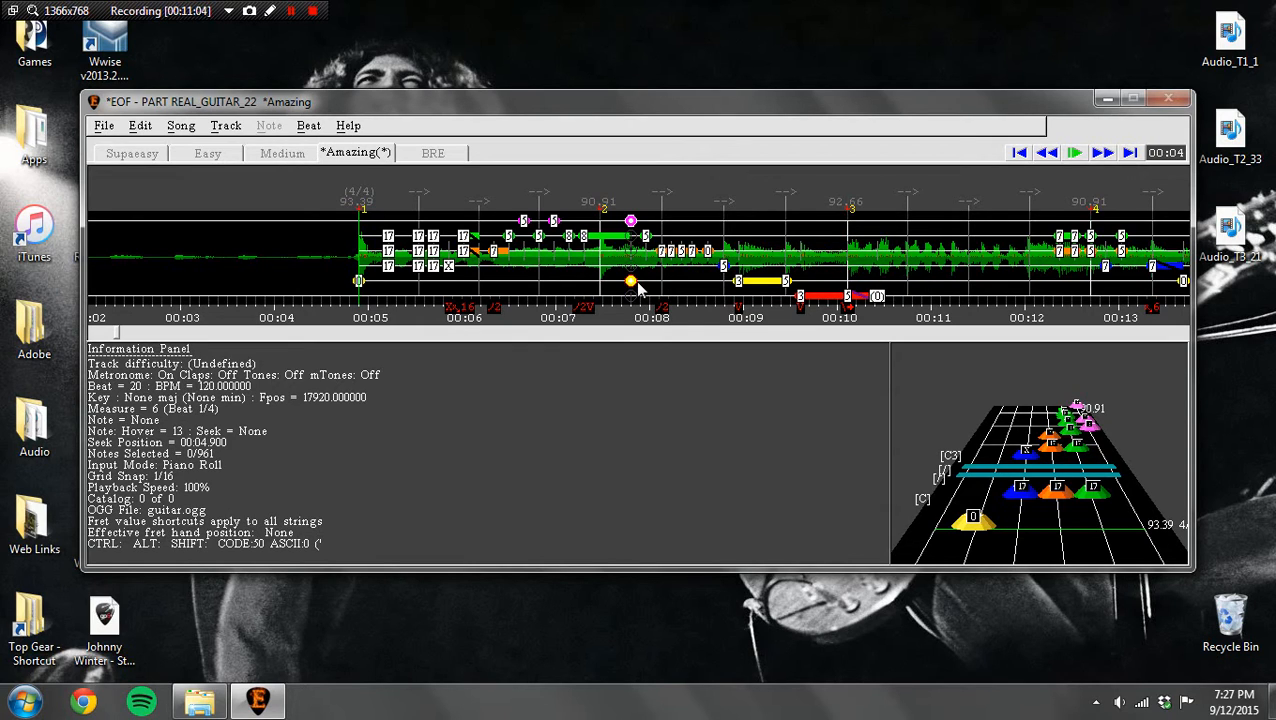
{"action": "key", "text": "ctrl"}
{"action": "key", "text": "ctrl+z"}
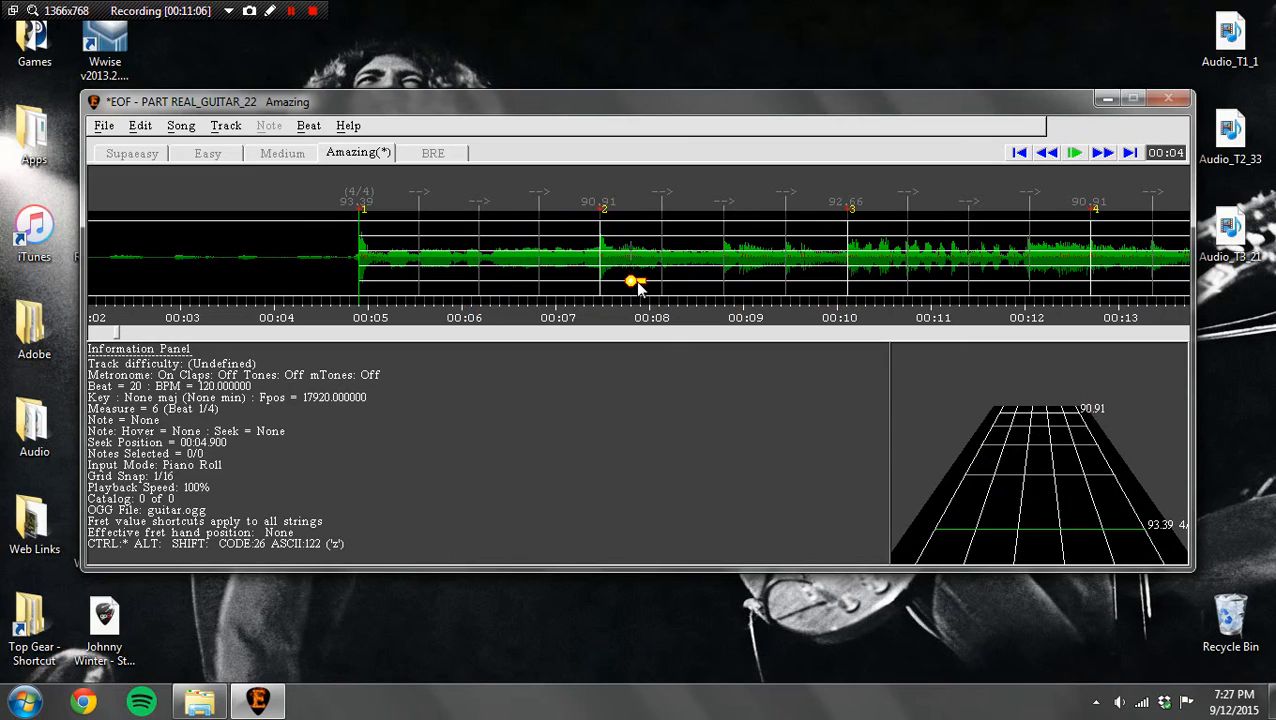
{"action": "key", "text": "ctrl+z"}
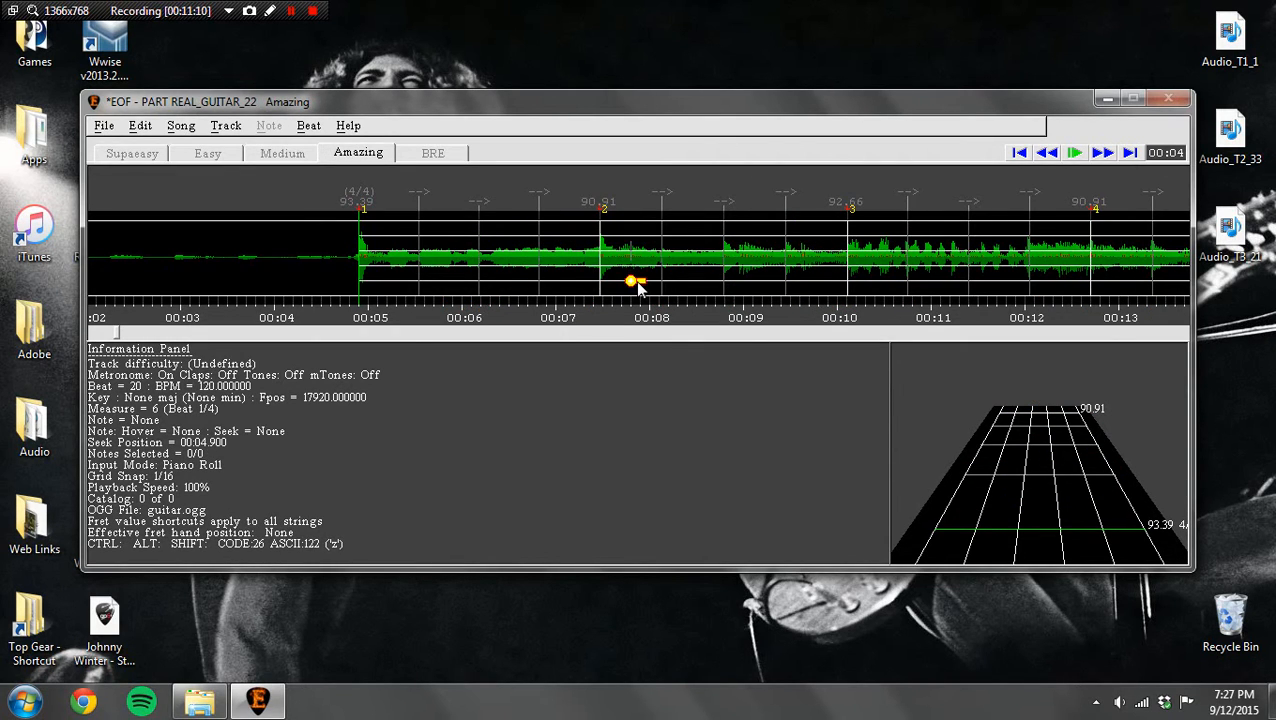
Step: Shift measure 1 back to about 2.26 seconds, place measures 2 and 4 at about 4.91 and 10.11 seconds, and review the markers
{"action": "left_click", "coordinate": [1051, 155]}
{"action": "left_click_drag", "start_coordinate": [540, 202], "coordinate": [290, 207]}
{"action": "left_click_drag", "start_coordinate": [540, 204], "coordinate": [549, 204]}
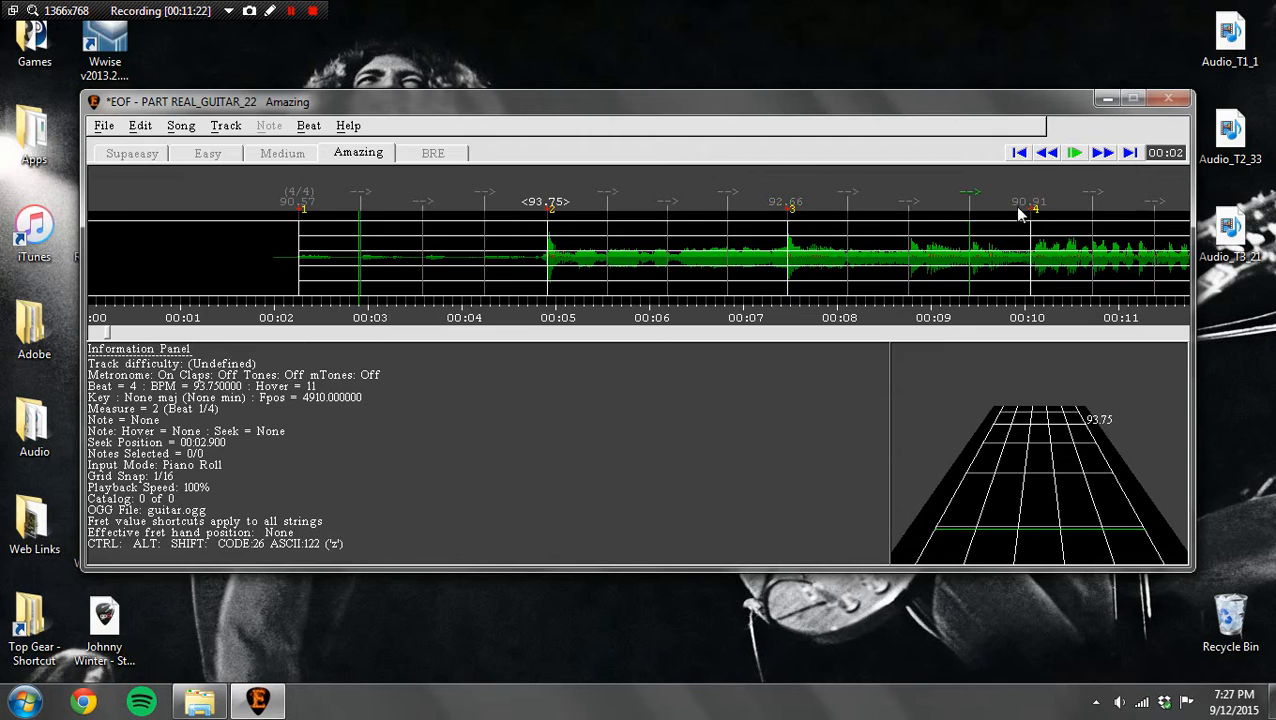
{"action": "left_click_drag", "start_coordinate": [1025, 208], "coordinate": [1033, 206]}
{"action": "left_click", "coordinate": [1104, 152]}
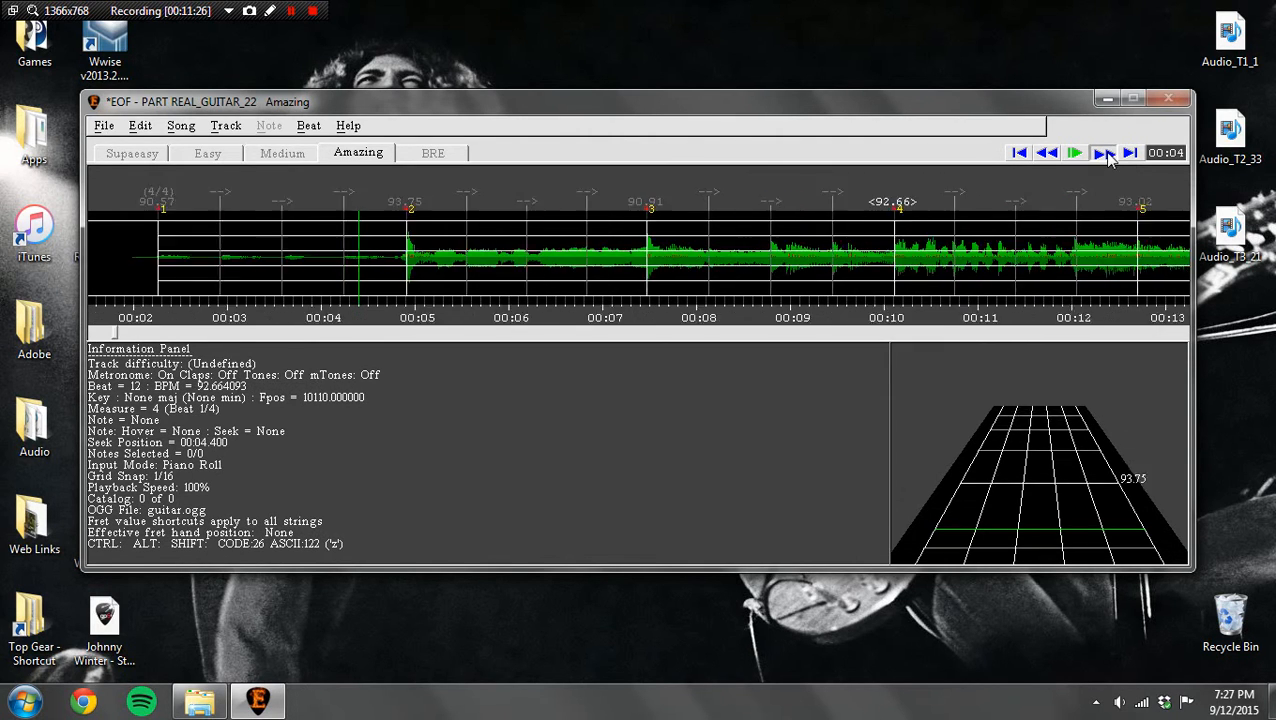
{"action": "left_click", "coordinate": [1104, 152]}
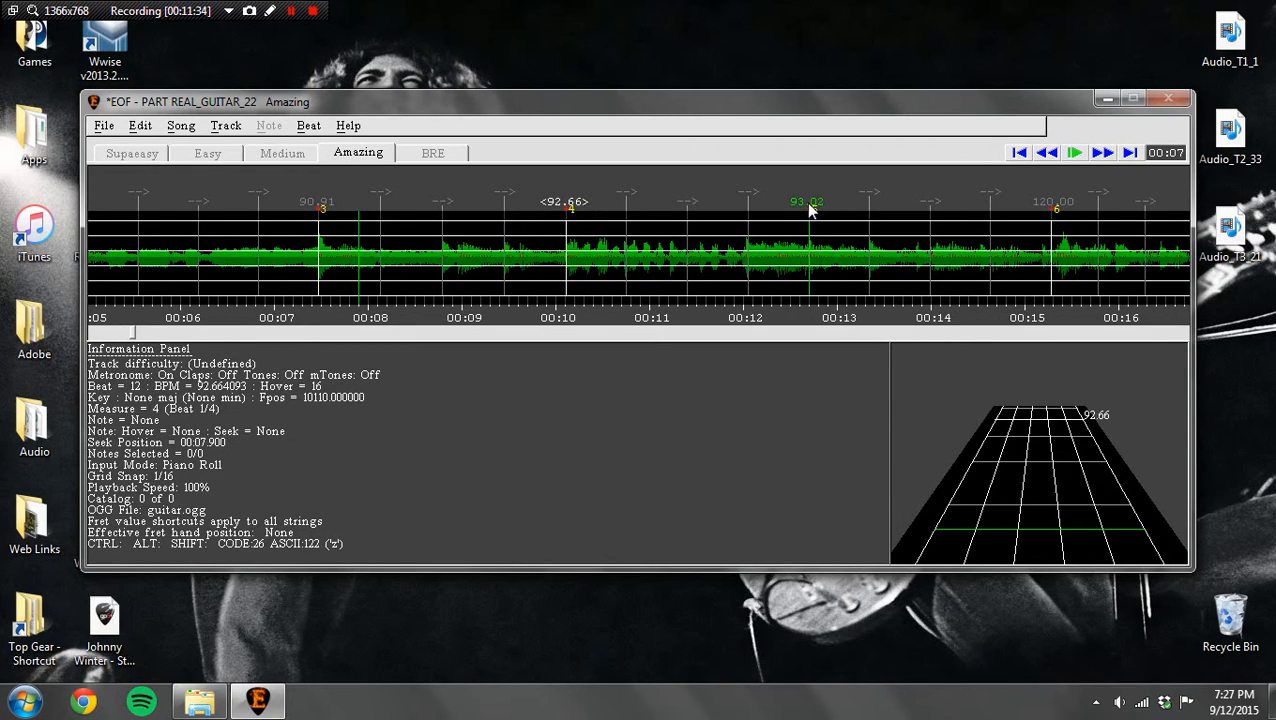
{"action": "left_click", "coordinate": [1050, 160]}
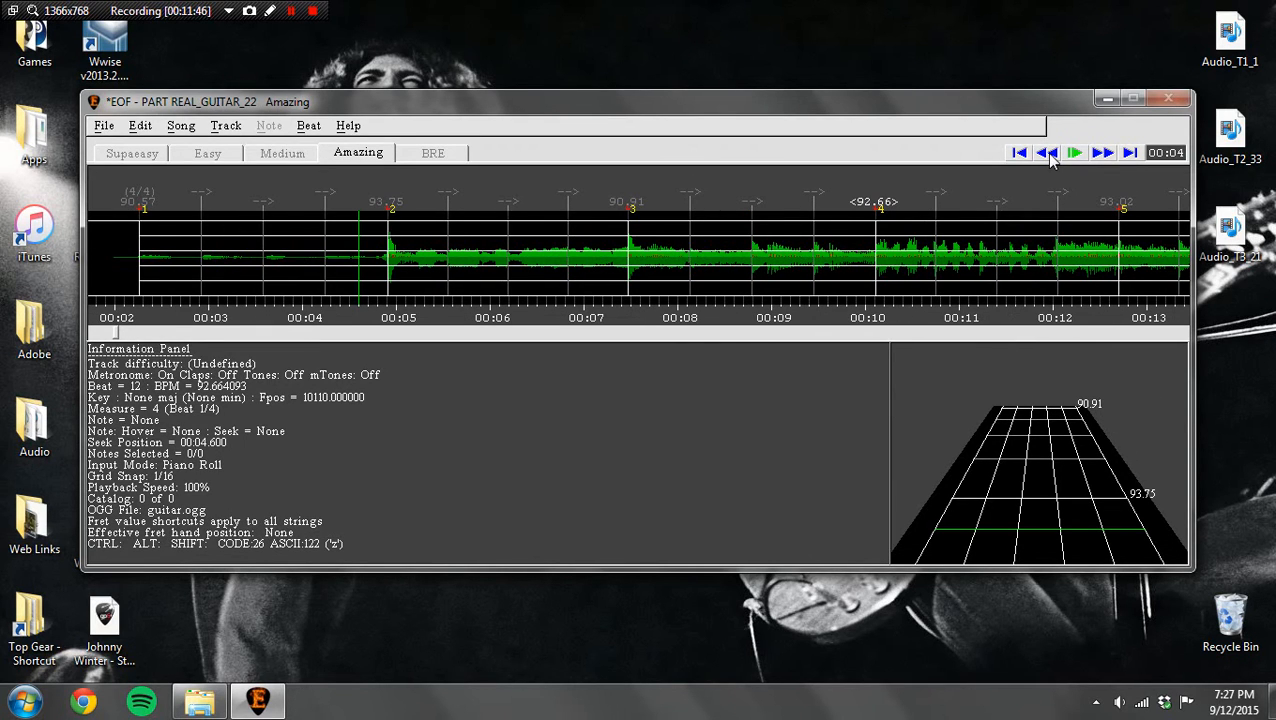
{"action": "left_click", "coordinate": [1094, 156]}
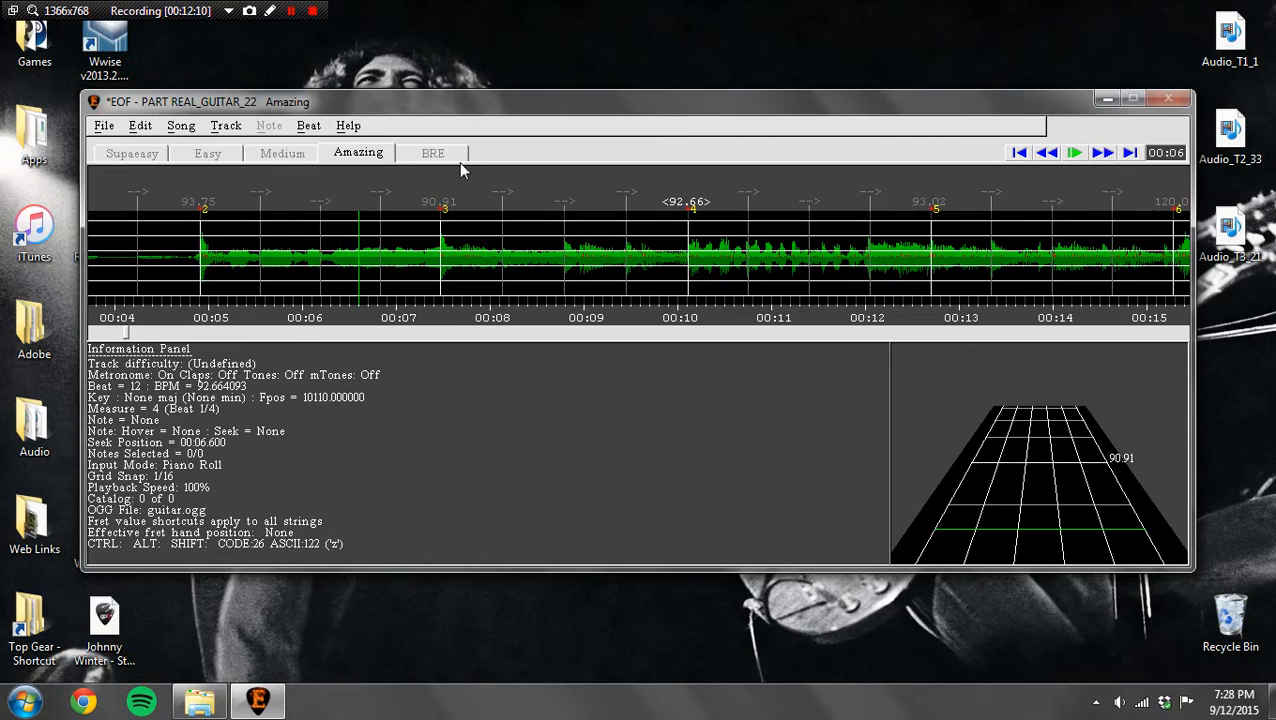
Step: Set the BPM from the measure 6 marker onward to 93
{"action": "left_click", "coordinate": [1103, 152]}
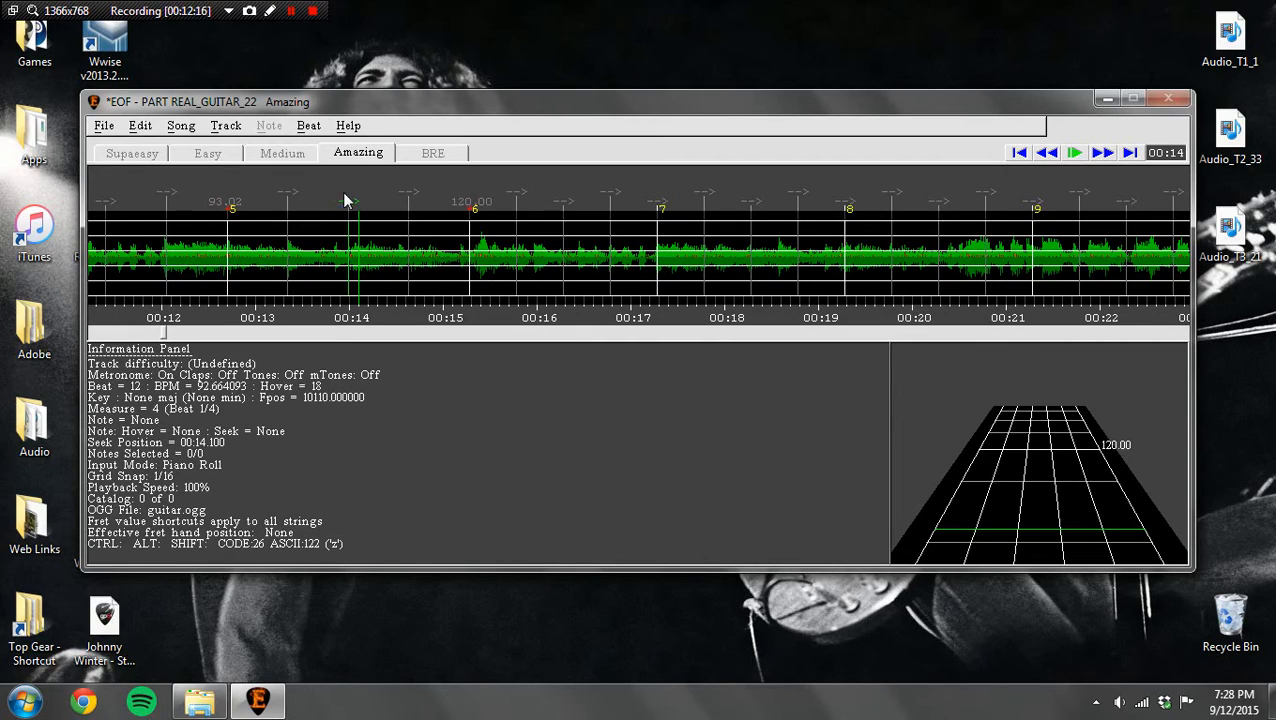
{"action": "left_click", "coordinate": [465, 203]}
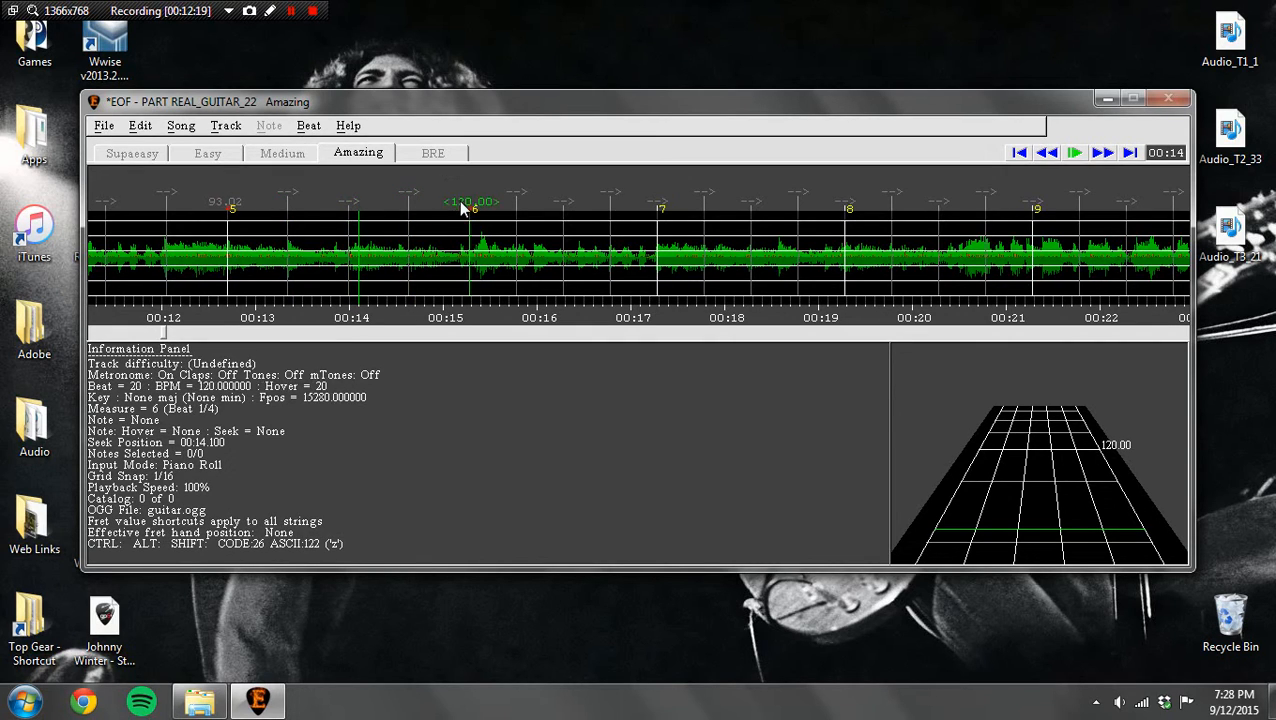
{"action": "left_click", "coordinate": [310, 127]}
{"action": "mouse_move", "coordinate": [340, 163]}
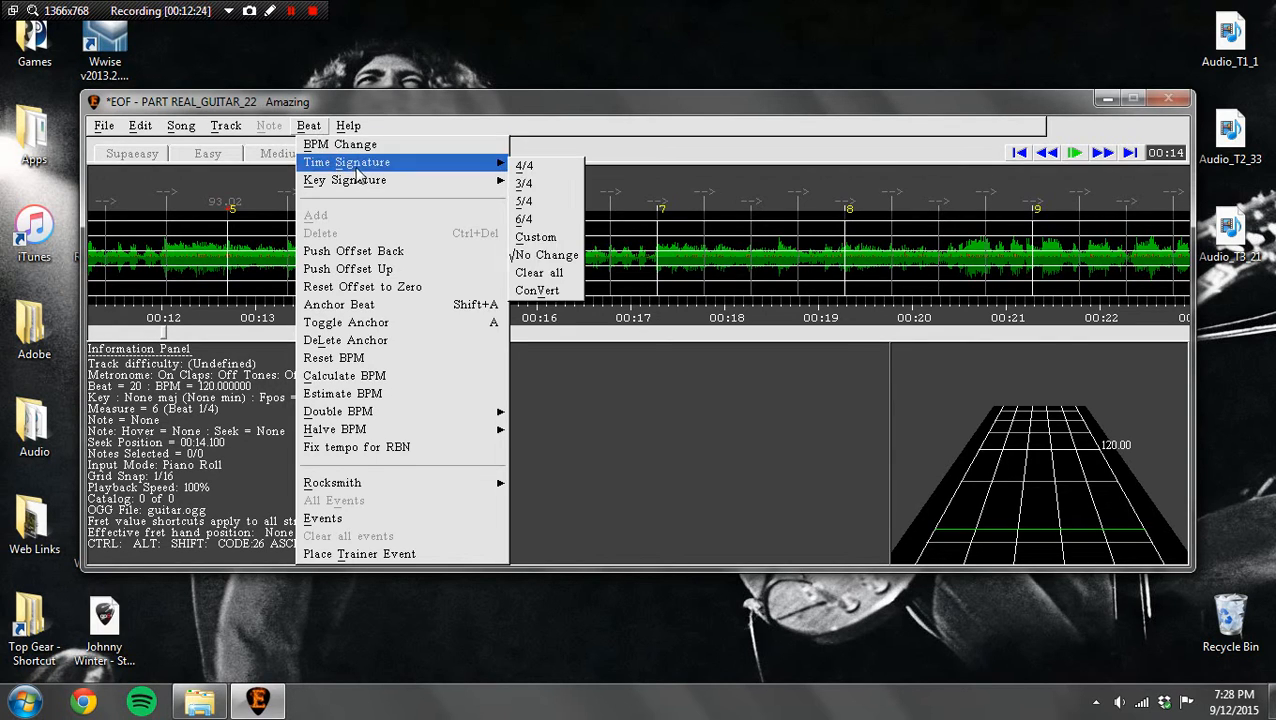
{"action": "left_click", "coordinate": [382, 148]}
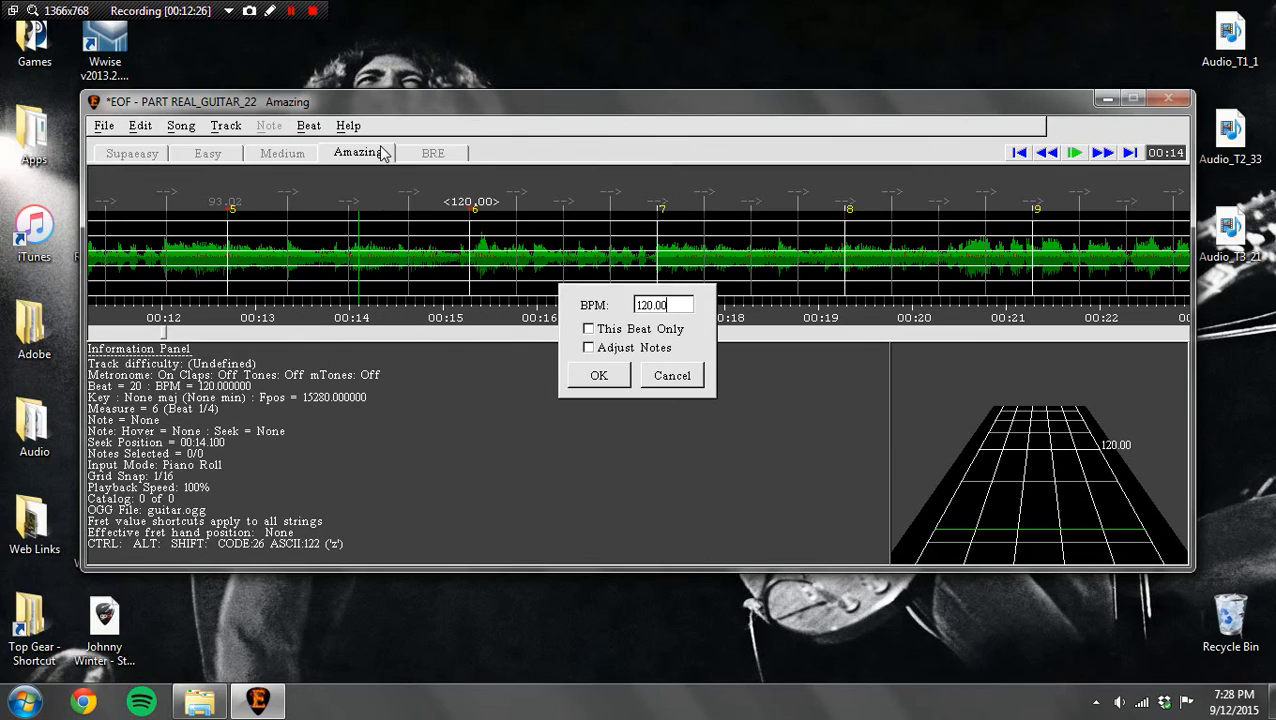
{"action": "key", "text": "BackSpace"}
{"action": "key", "text": "BackSpace"}
{"action": "key", "text": "BackSpace"}
{"action": "key", "text": "BackSpace"}
{"action": "key", "text": "BackSpace"}
{"action": "type", "text": "93"}
{"action": "key", "text": "Return"}
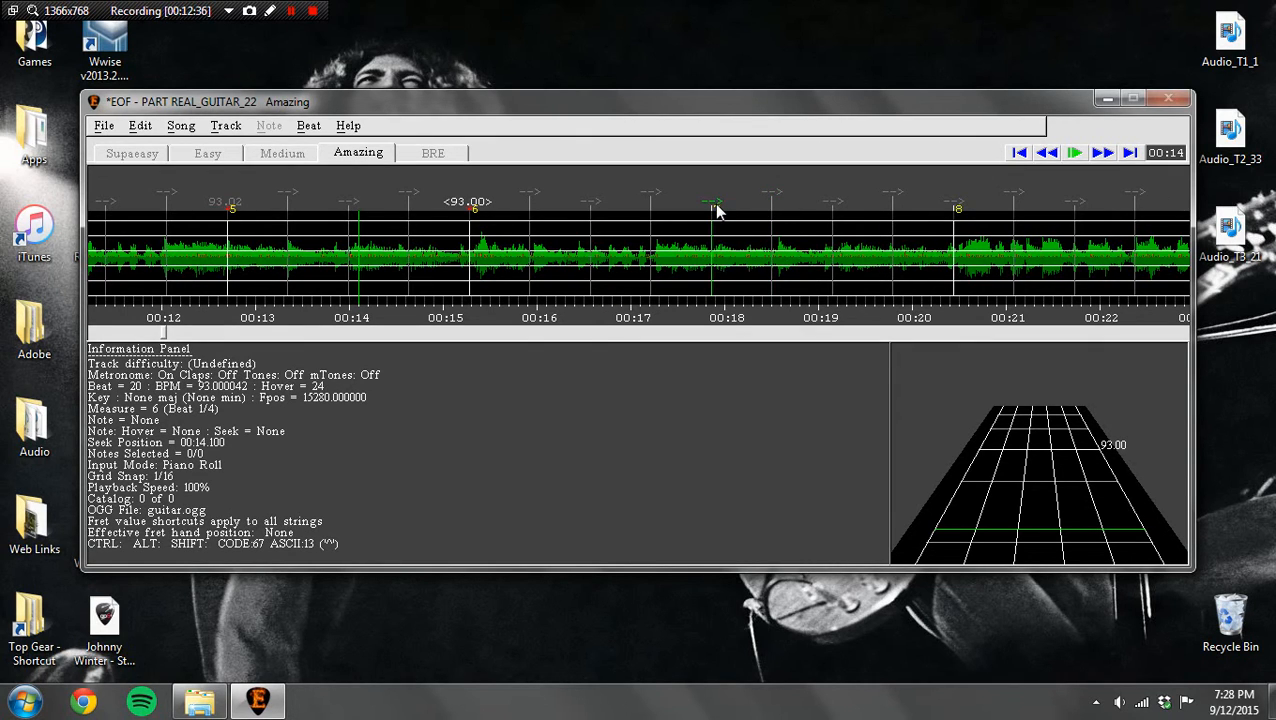
Step: Move the measure 7 start marker to about 17.95 seconds
{"action": "left_click_drag", "start_coordinate": [716, 209], "coordinate": [730, 207]}
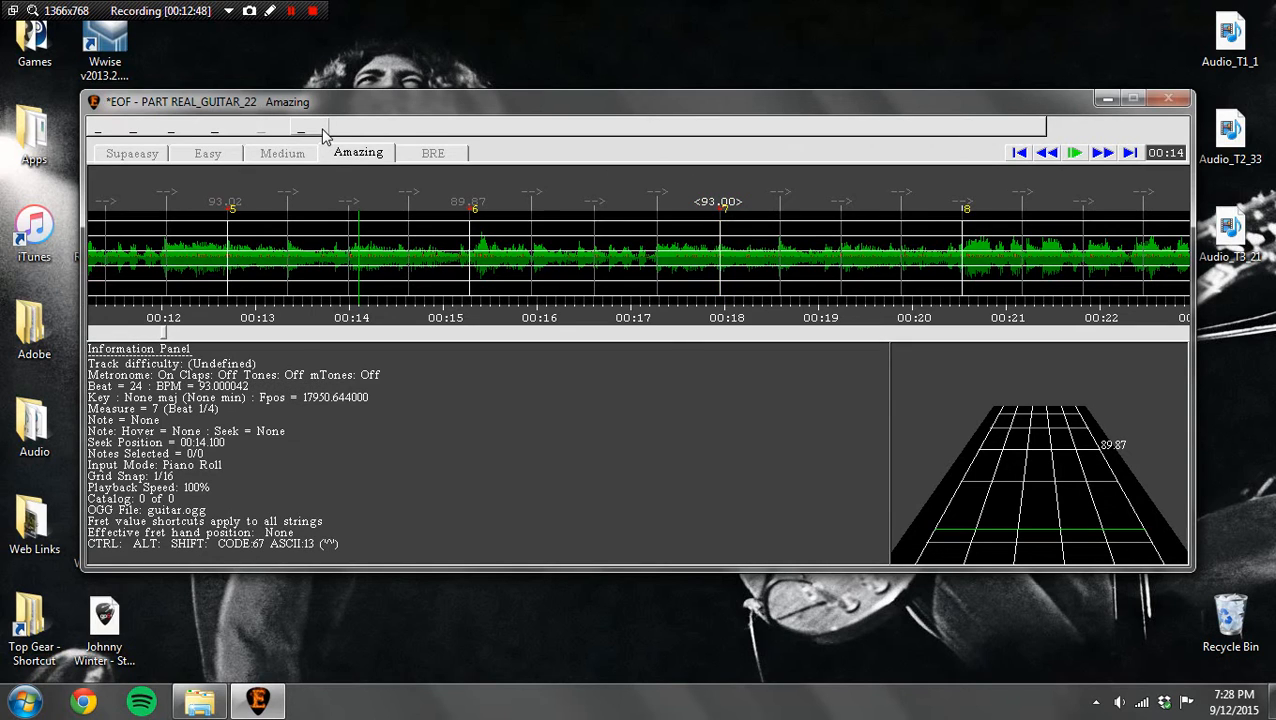
{"action": "left_click", "coordinate": [322, 132]}
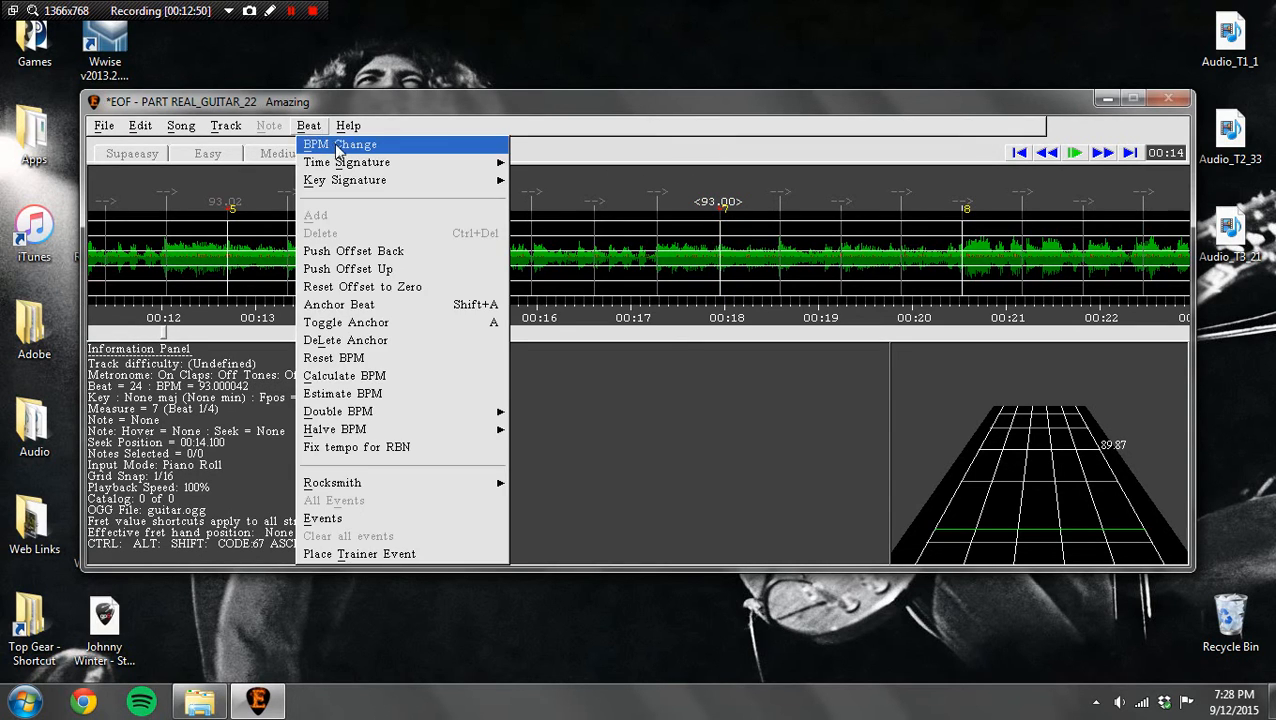
{"action": "left_click", "coordinate": [812, 195]}
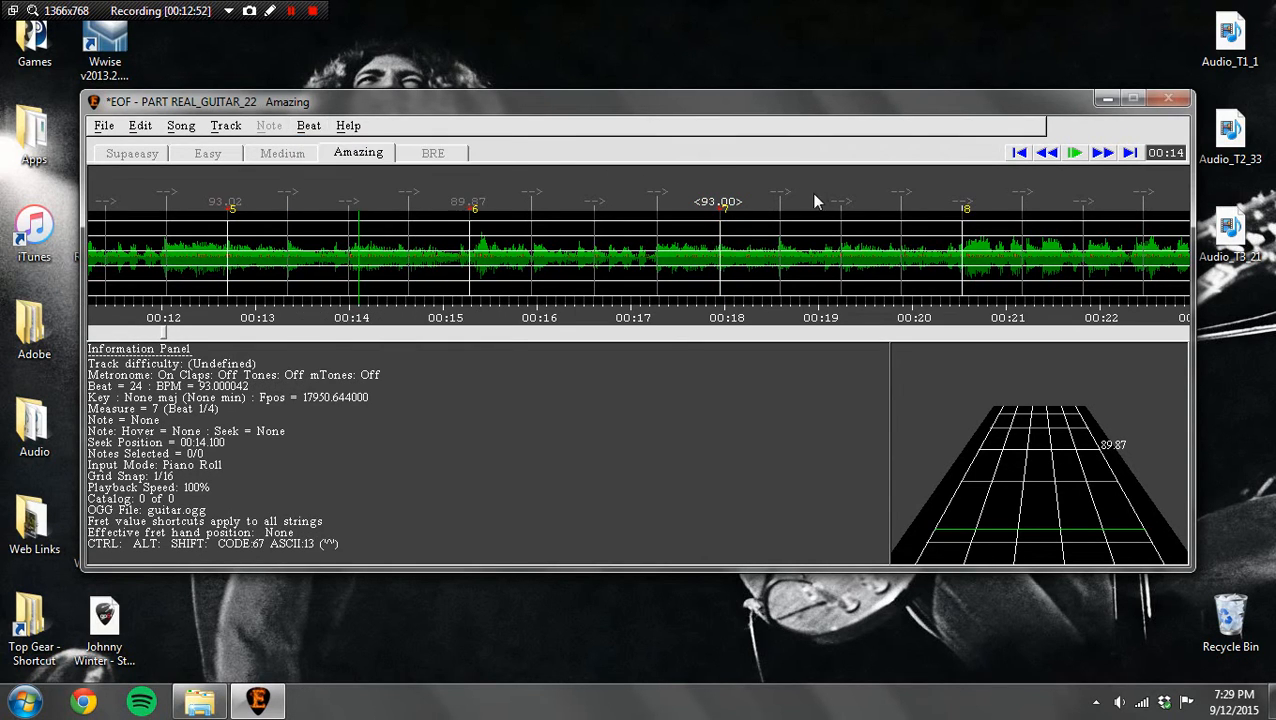
Step: Select the measure 8 and 9 markers in turn and check them against the waveform
{"action": "left_click", "coordinate": [1103, 152]}
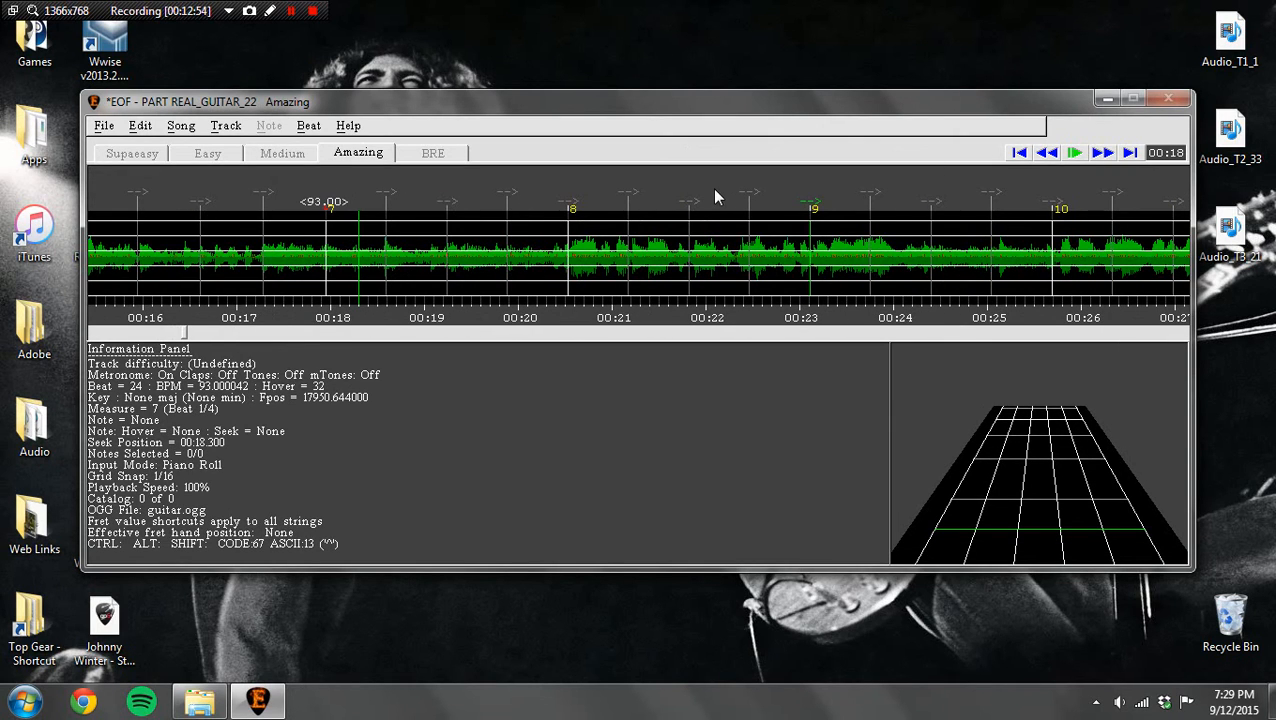
{"action": "left_click", "coordinate": [570, 204]}
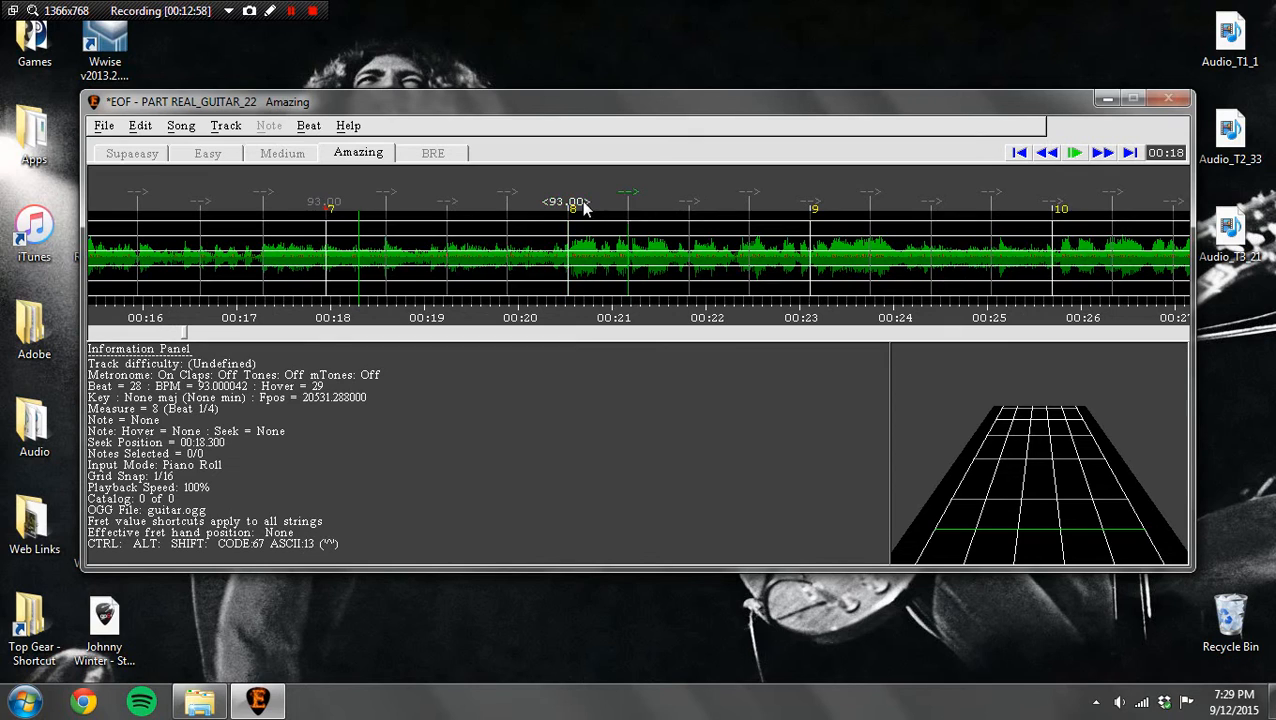
{"action": "left_click", "coordinate": [817, 205]}
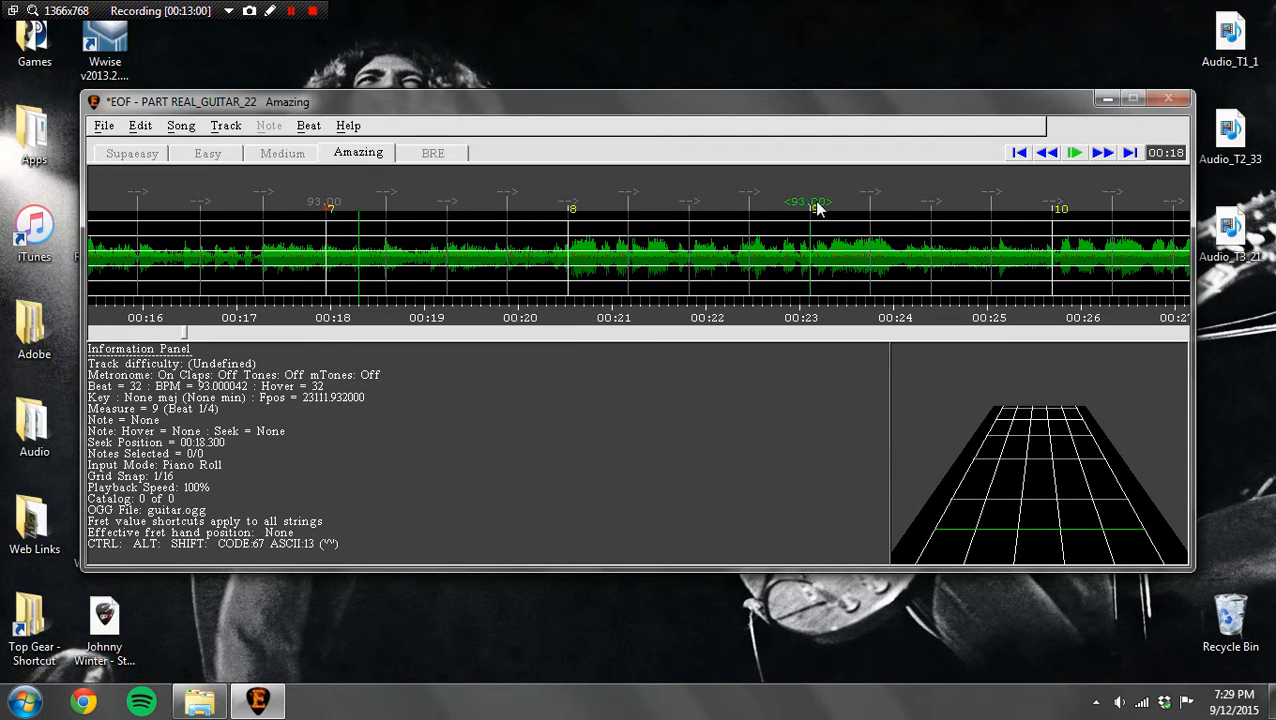
Step: Move the measure 9 marker to about 23.19 seconds and play the section back to check the beat alignment
{"action": "left_click_drag", "start_coordinate": [817, 205], "coordinate": [824, 205]}
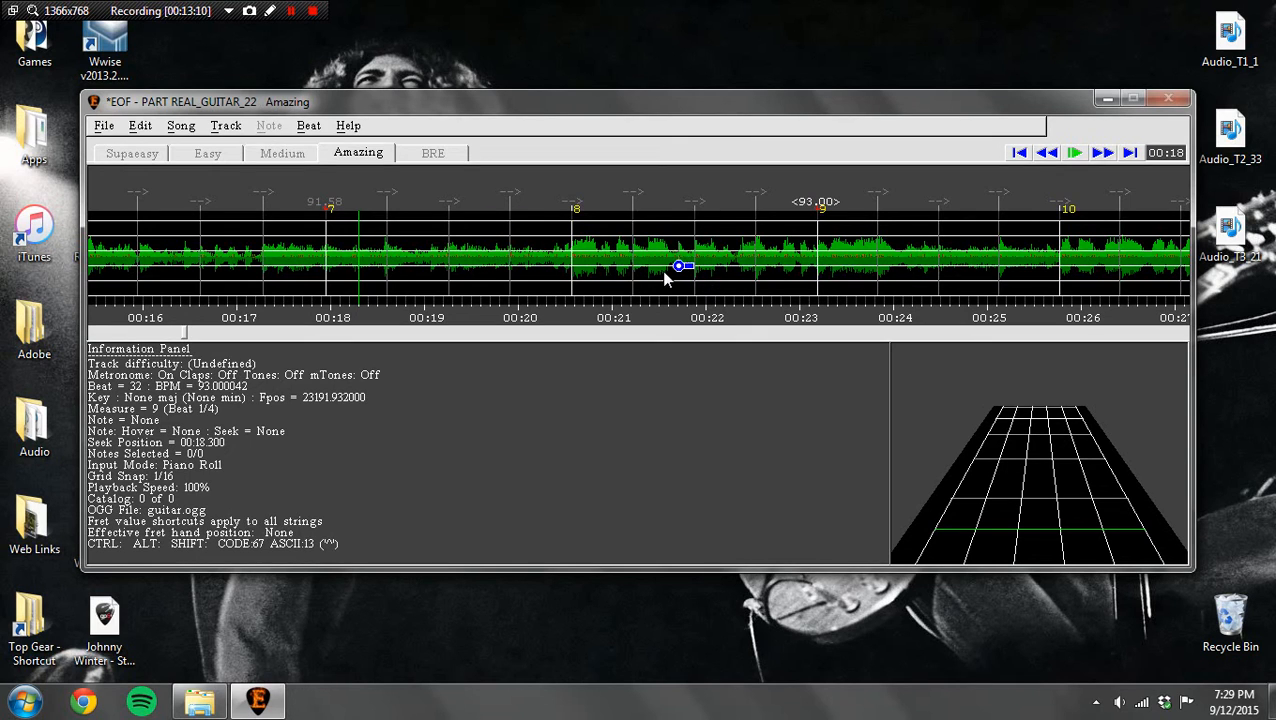
{"action": "left_click", "coordinate": [1046, 153]}
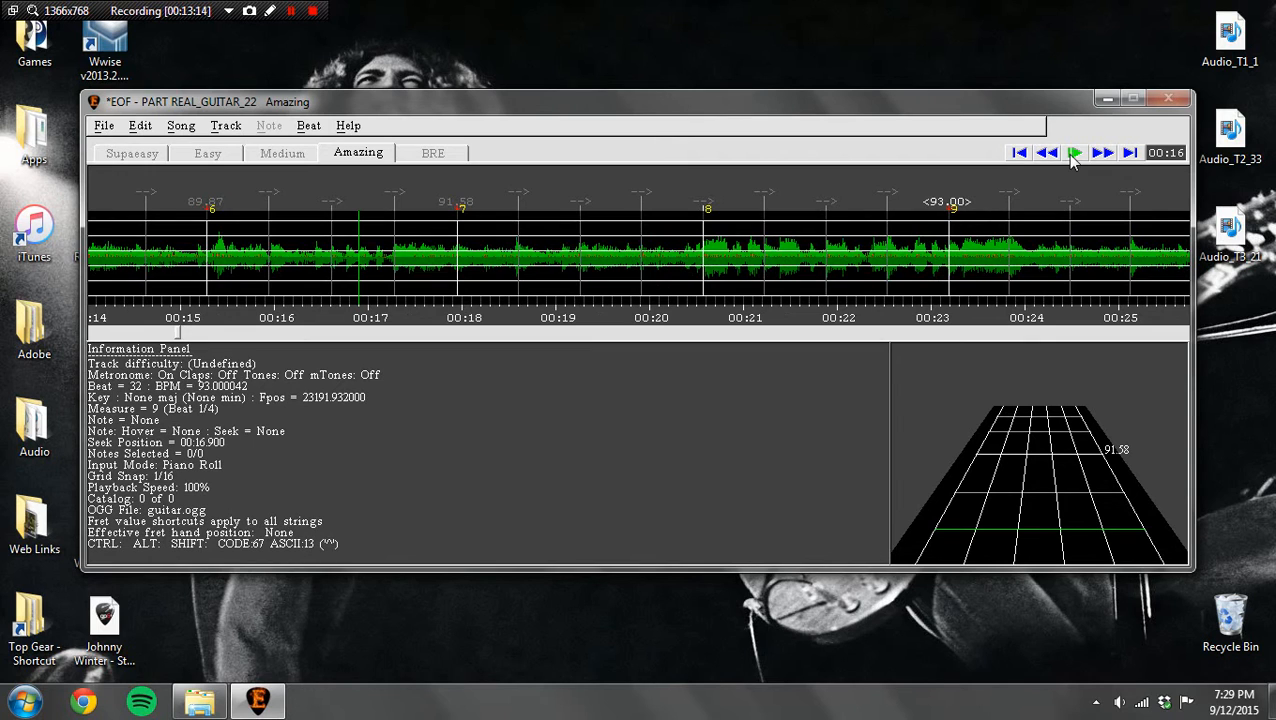
{"action": "left_click", "coordinate": [1073, 153]}
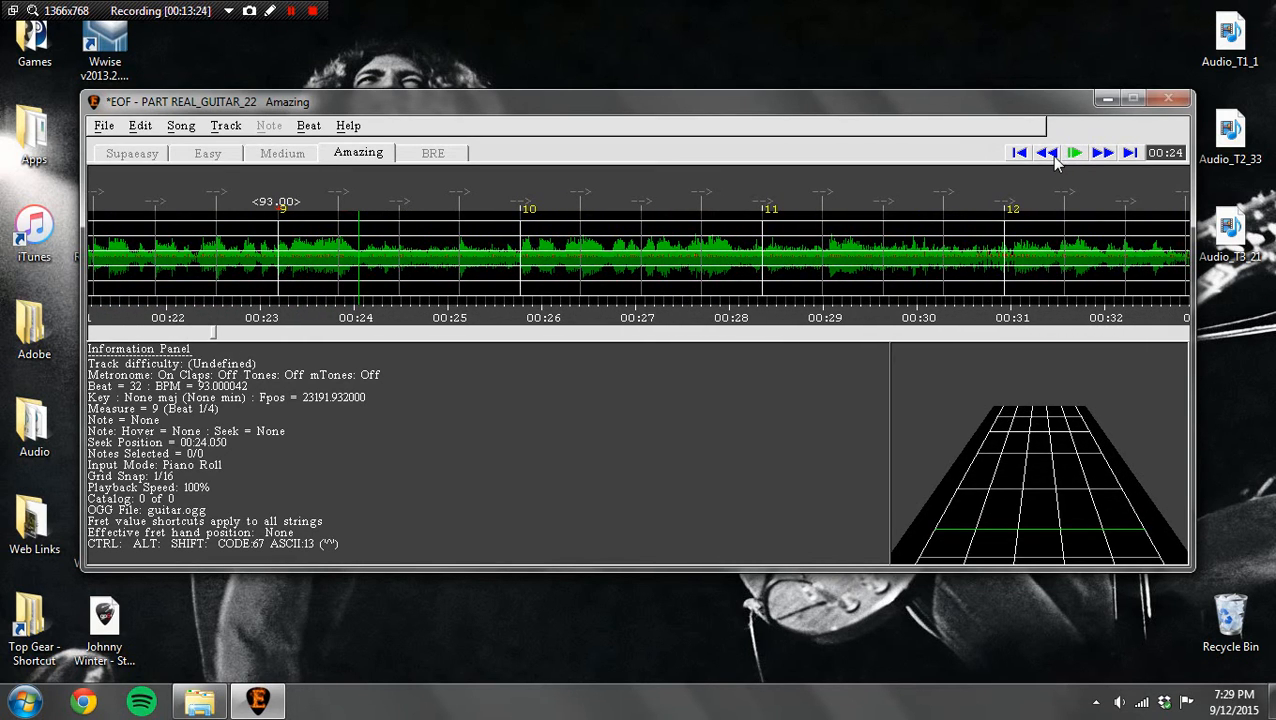
Step: Place the measure 11 marker at about 28.44 seconds and the measure 10 marker at about 25.80 seconds
{"action": "left_click", "coordinate": [762, 207]}
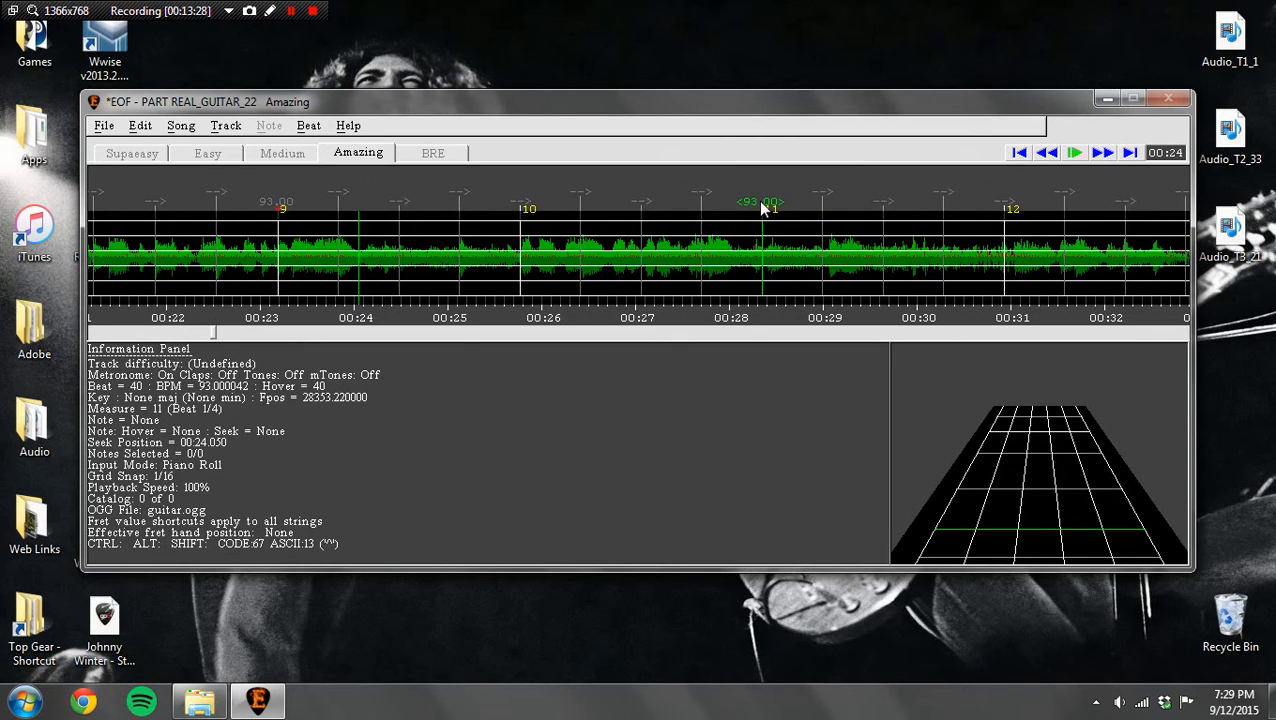
{"action": "left_click_drag", "start_coordinate": [762, 207], "coordinate": [768, 207]}
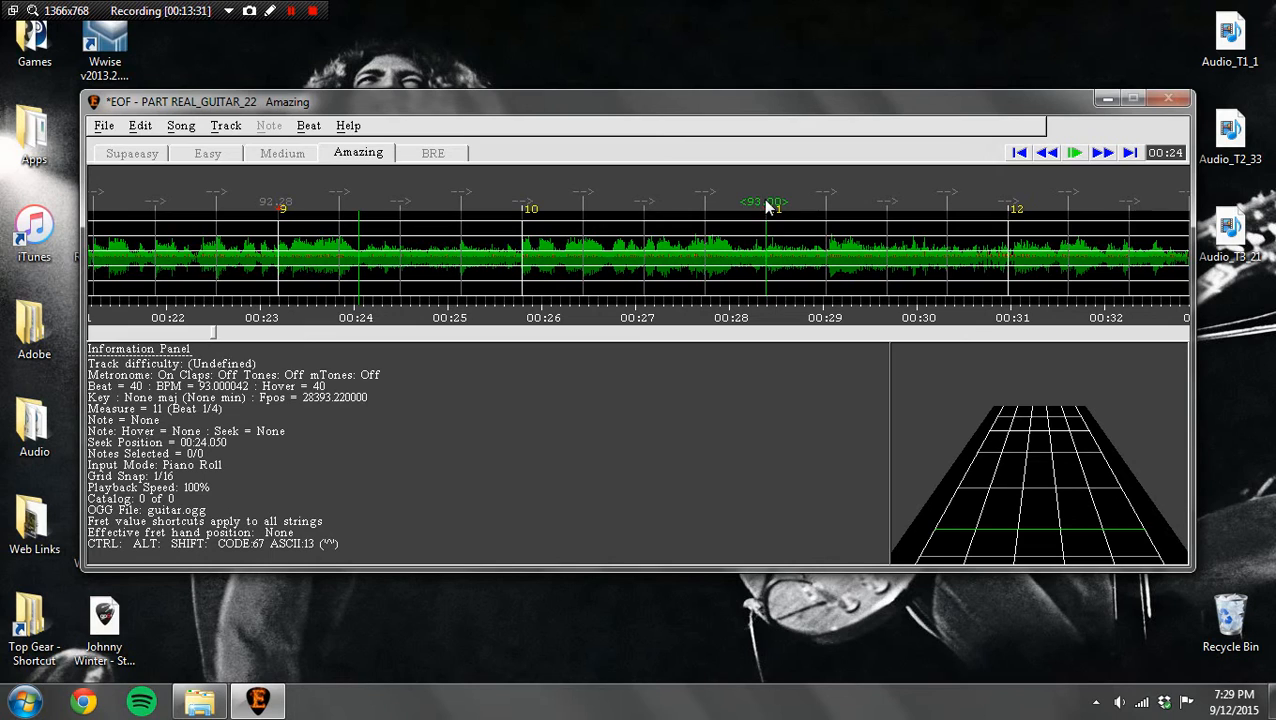
{"action": "left_click_drag", "start_coordinate": [765, 200], "coordinate": [770, 199]}
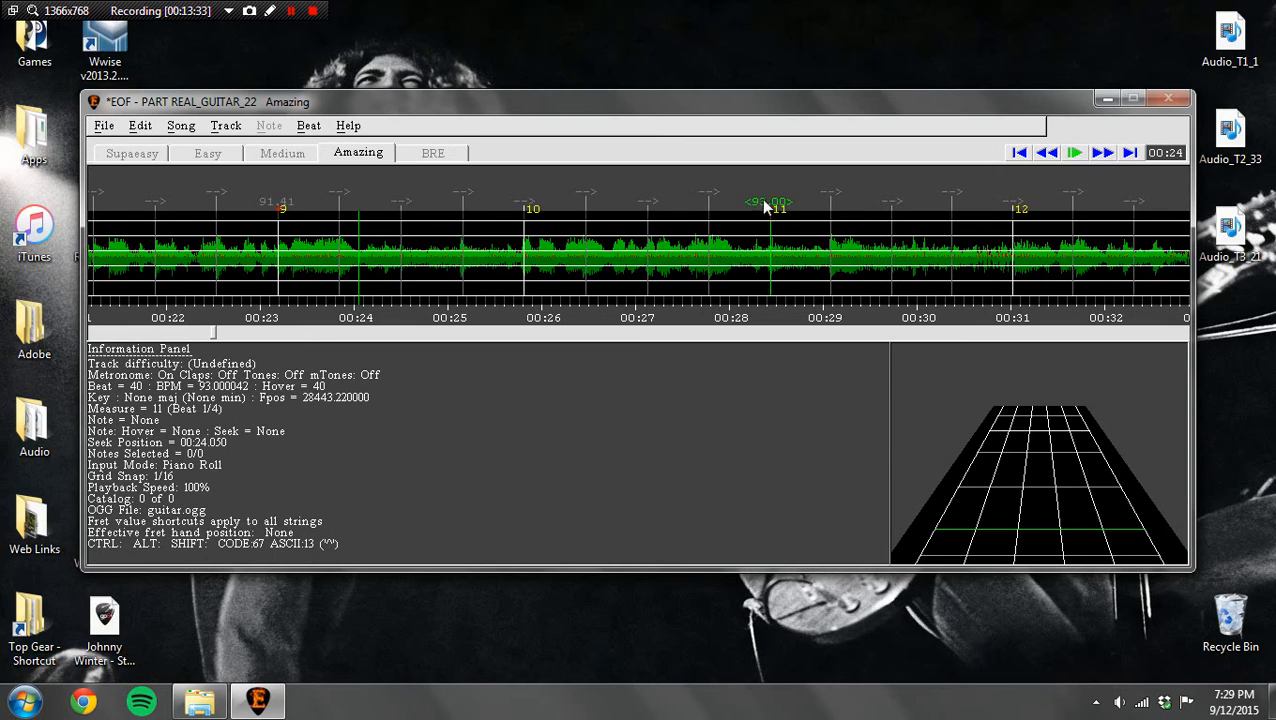
{"action": "left_click", "coordinate": [527, 207]}
{"action": "left_click_drag", "start_coordinate": [527, 207], "coordinate": [524, 207]}
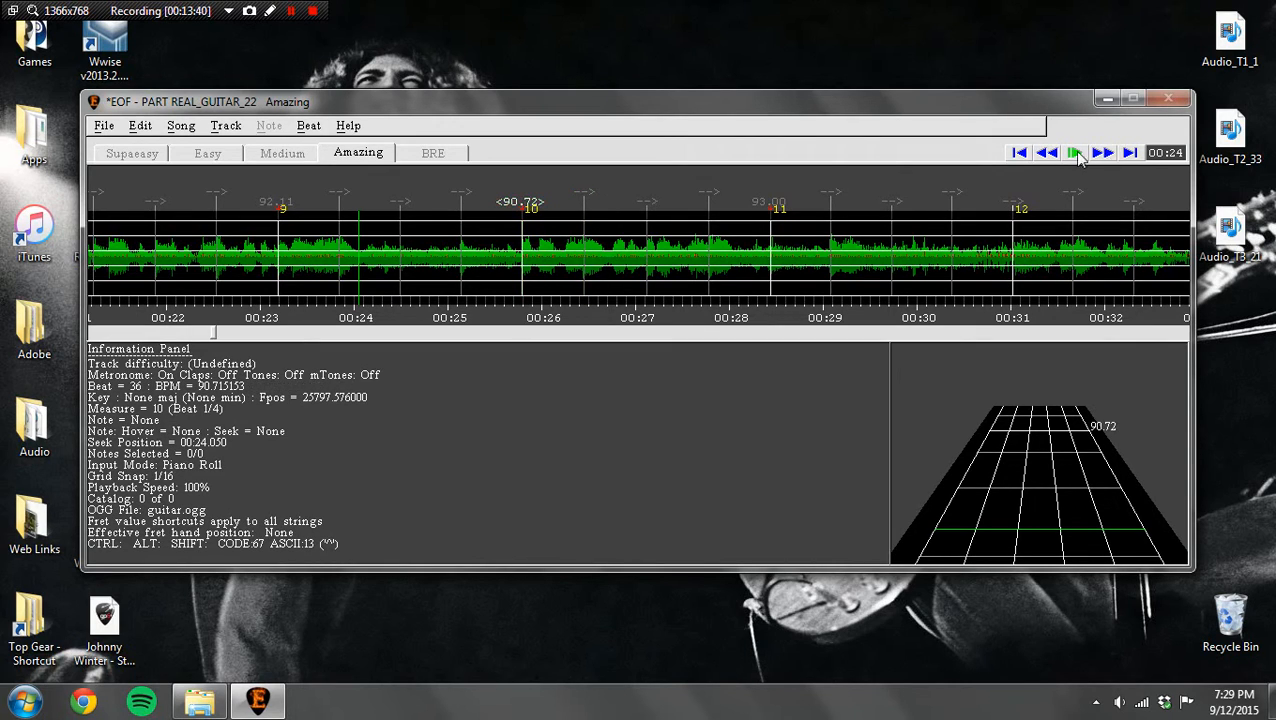
Step: Import the Guitar Pro file "Johnny Winter - Still Alive and Well" into the guitar track, declining its time signatures and section markers
{"action": "left_click", "coordinate": [1046, 155]}
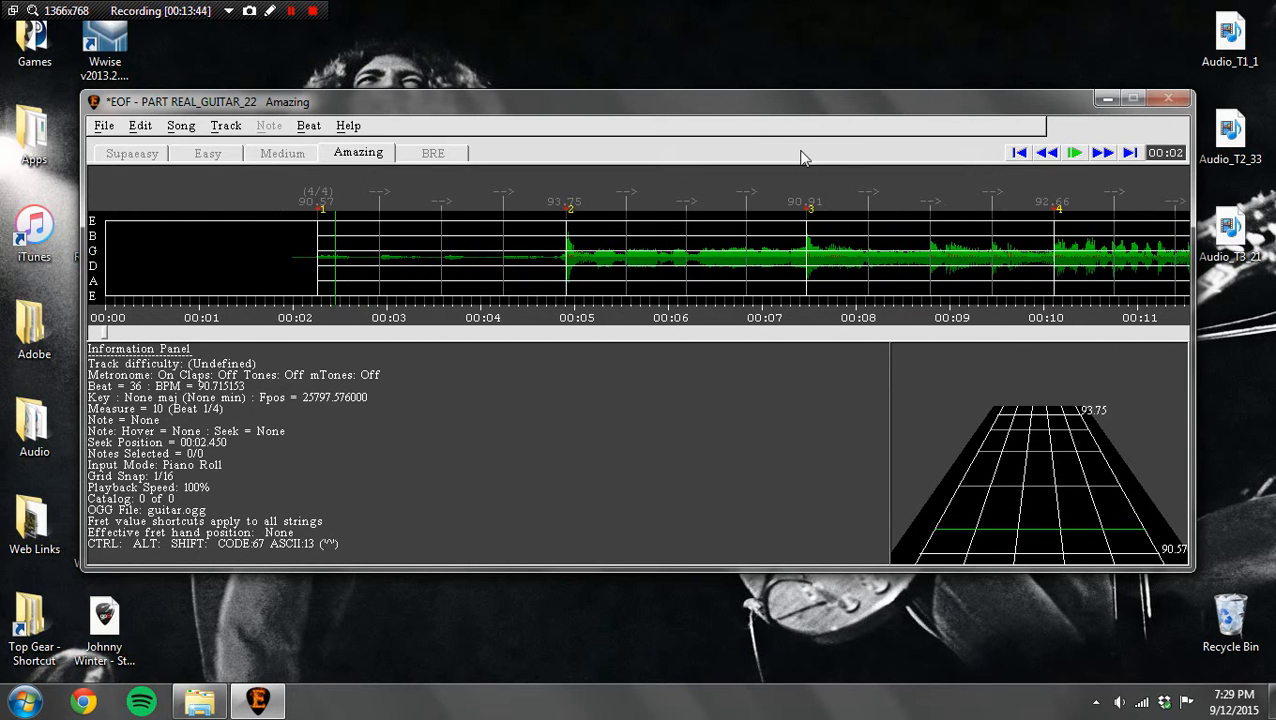
{"action": "left_click", "coordinate": [103, 127]}
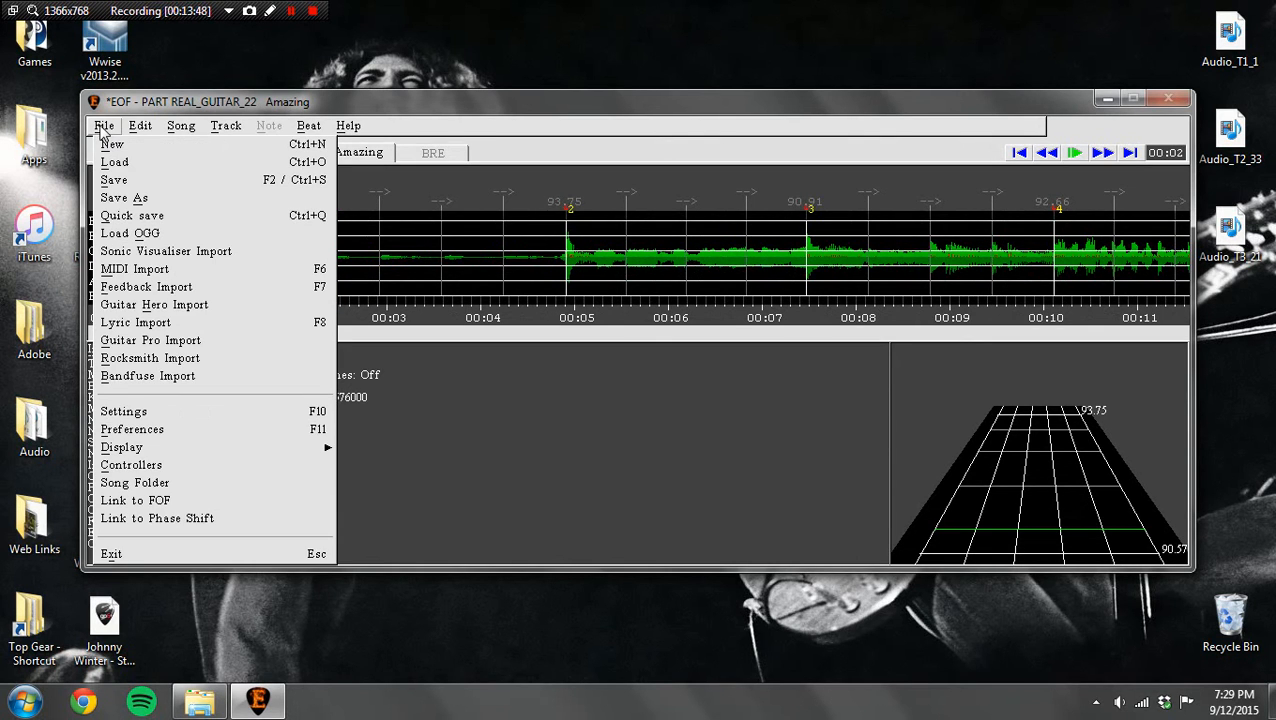
{"action": "left_click", "coordinate": [148, 340]}
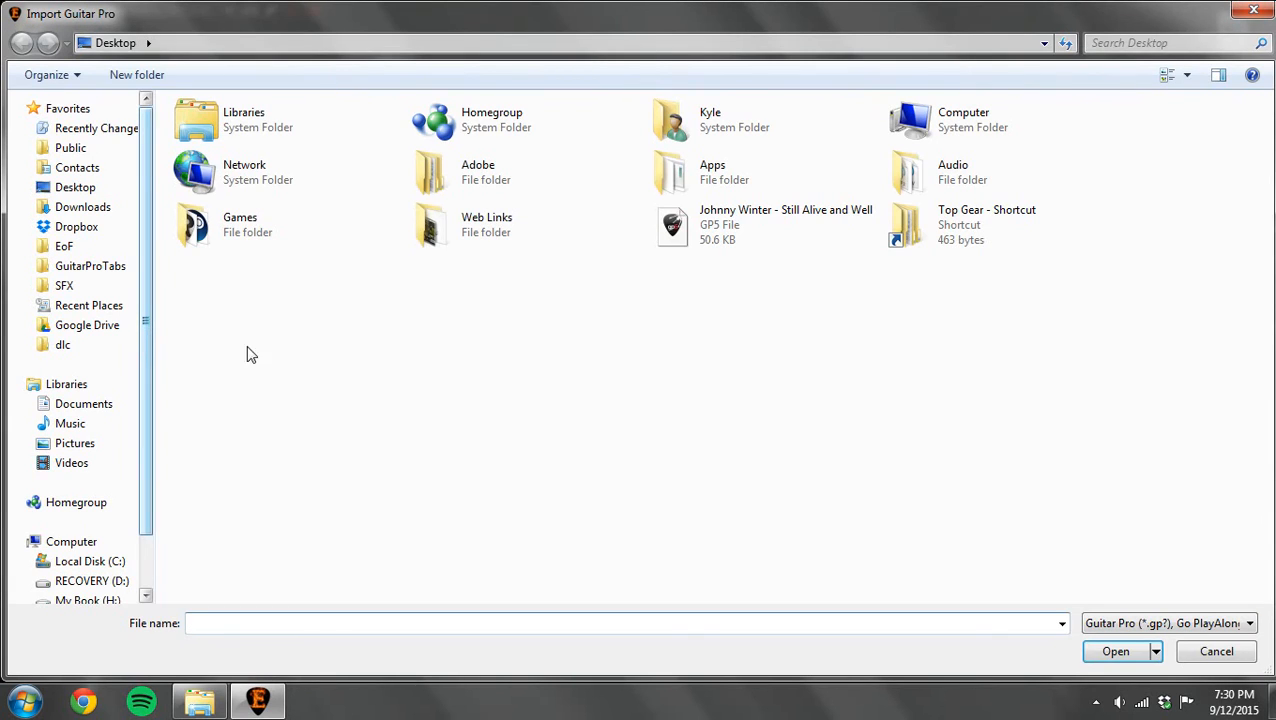
{"action": "double_click", "coordinate": [720, 230]}
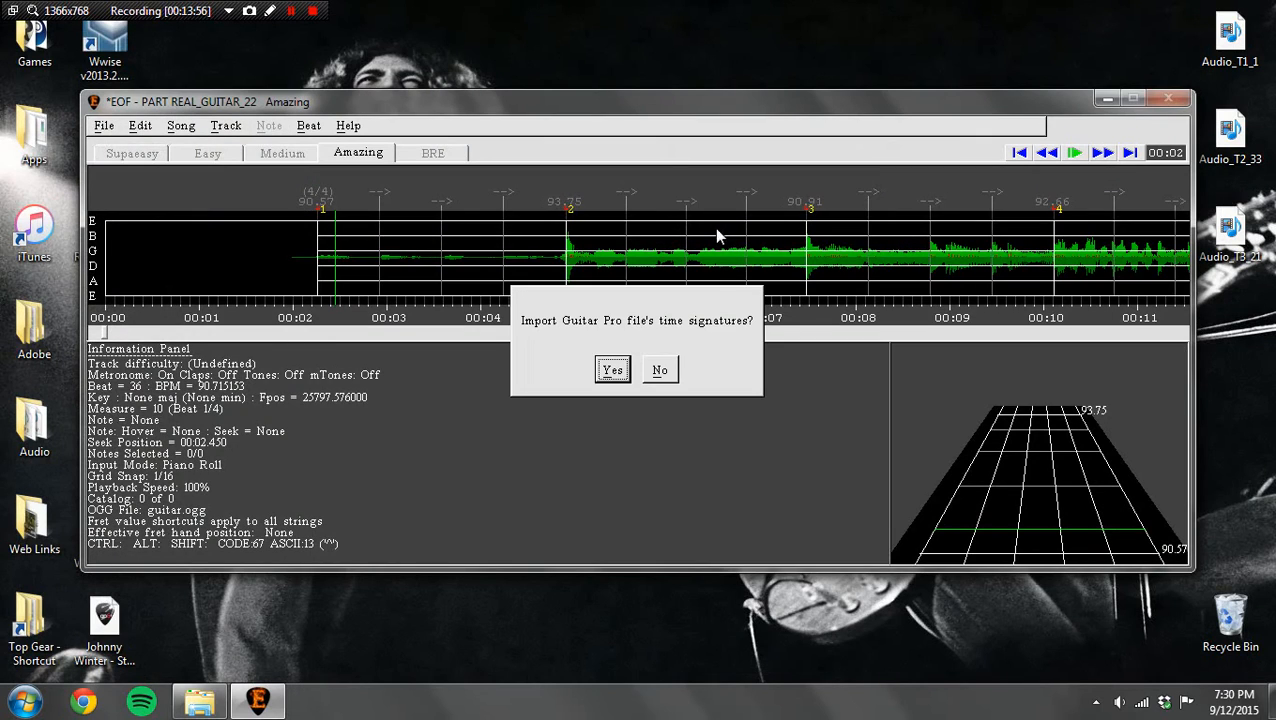
{"action": "left_click", "coordinate": [676, 371]}
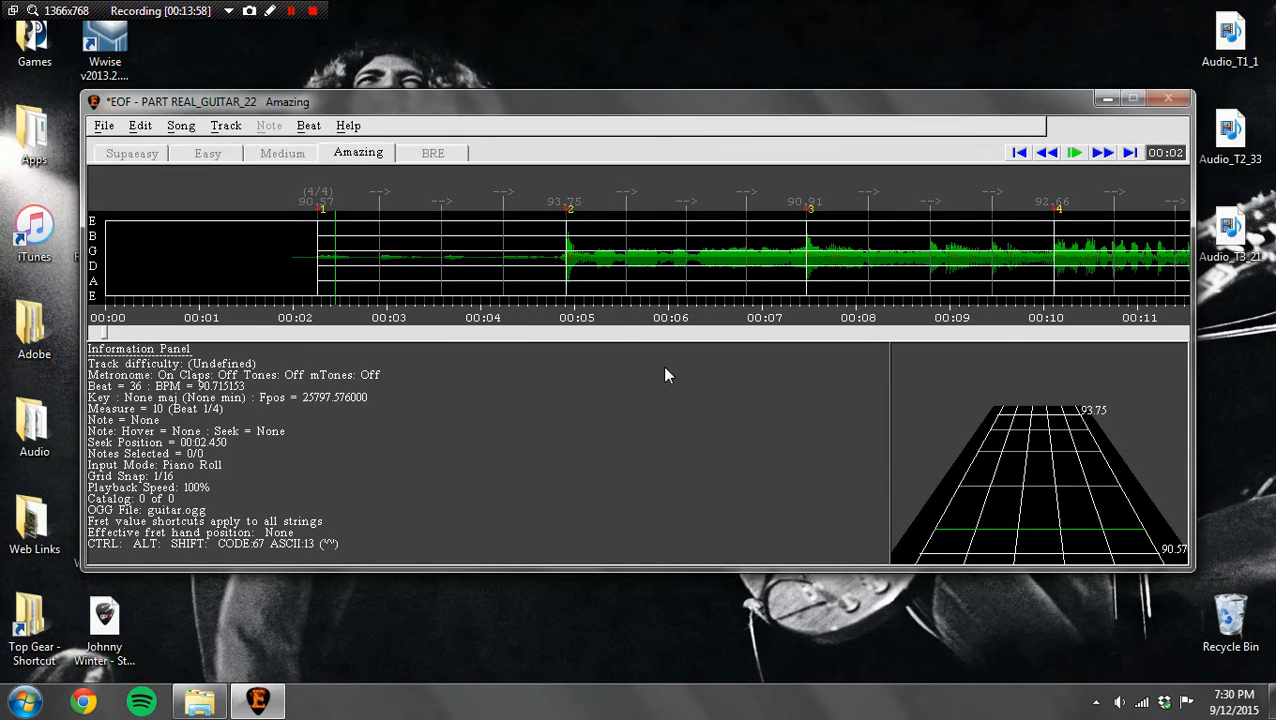
{"action": "left_click", "coordinate": [666, 371]}
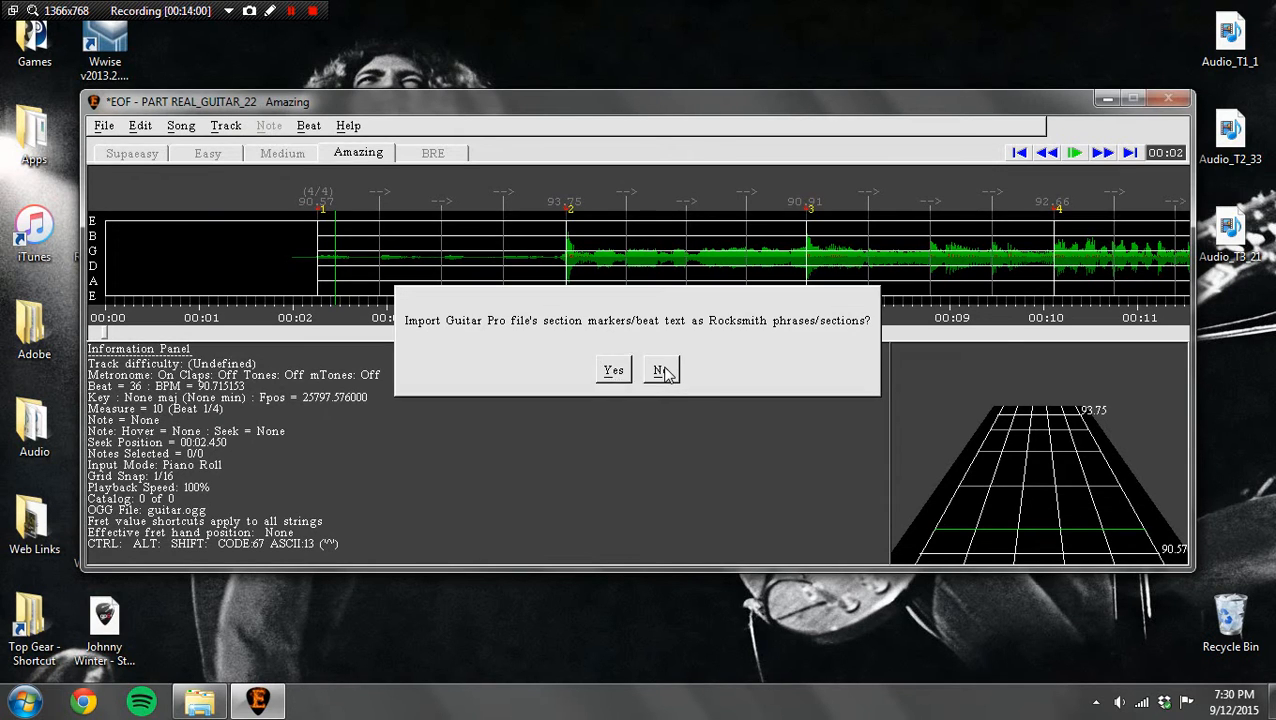
{"action": "left_click", "coordinate": [826, 281]}
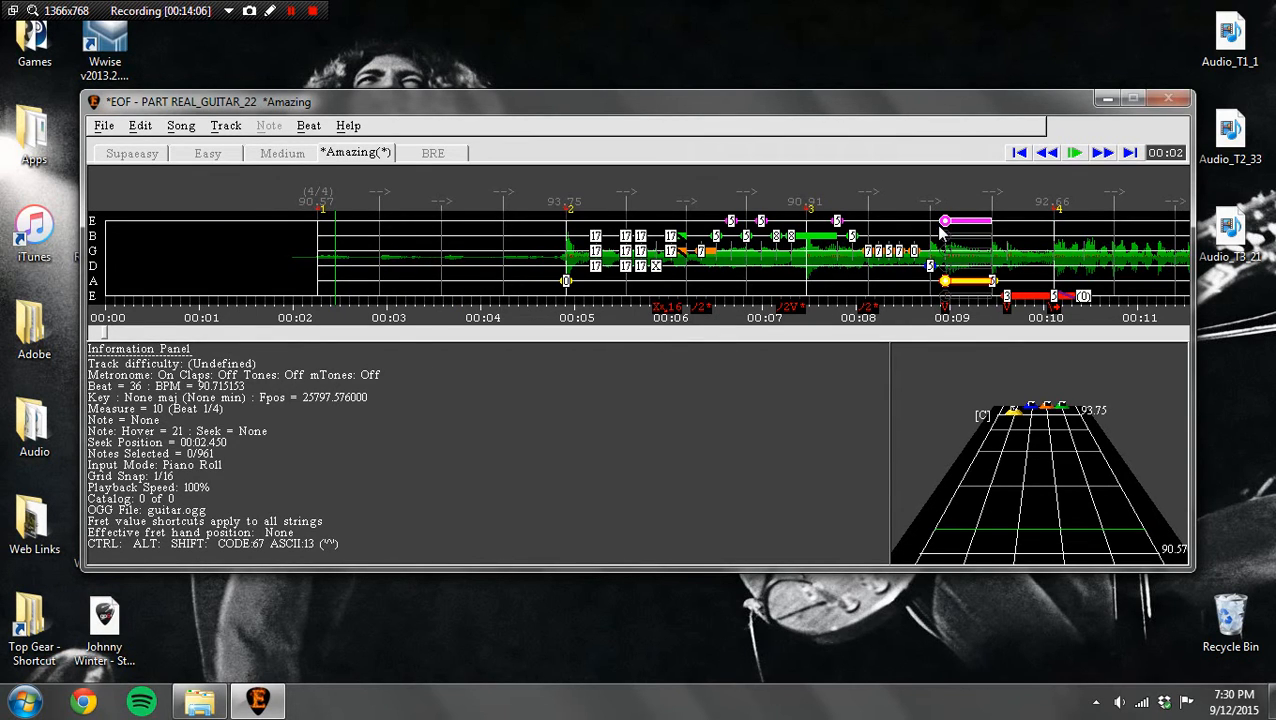
Step: Enable claps, turn off the metronome, and play the imported guitar notes against the audio
{"action": "key", "text": "c"}
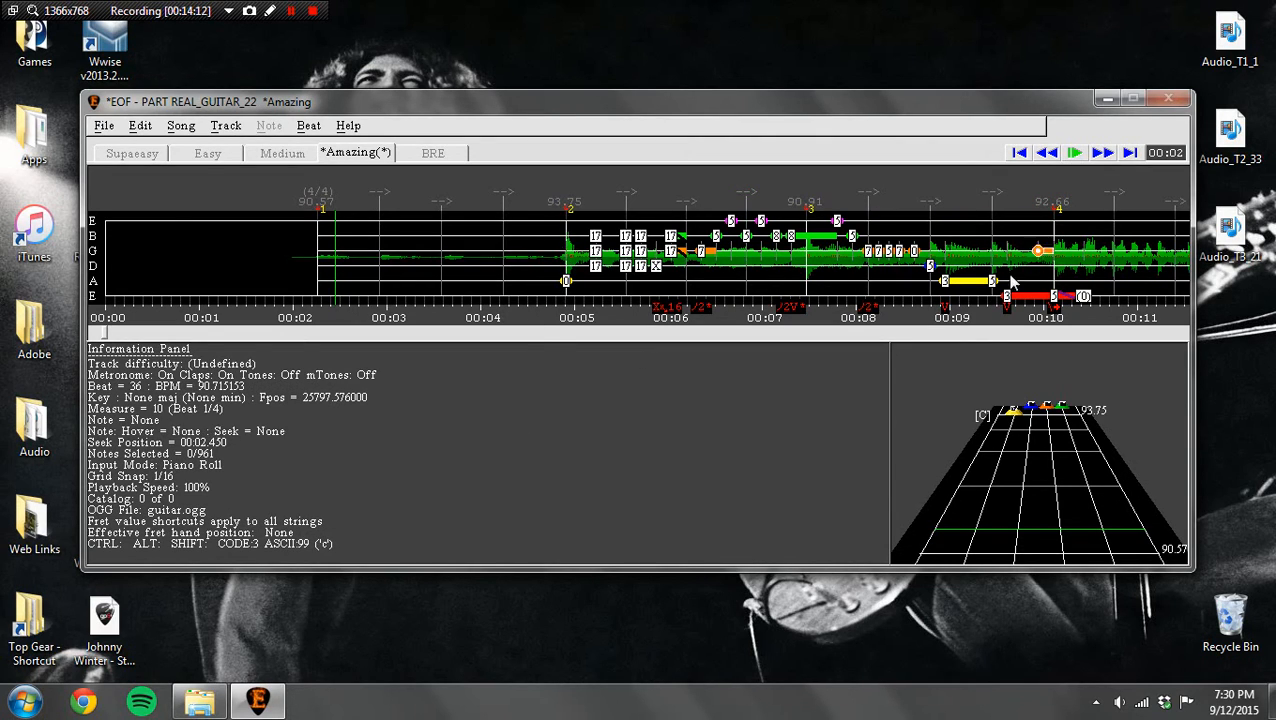
{"action": "left_click", "coordinate": [1073, 155]}
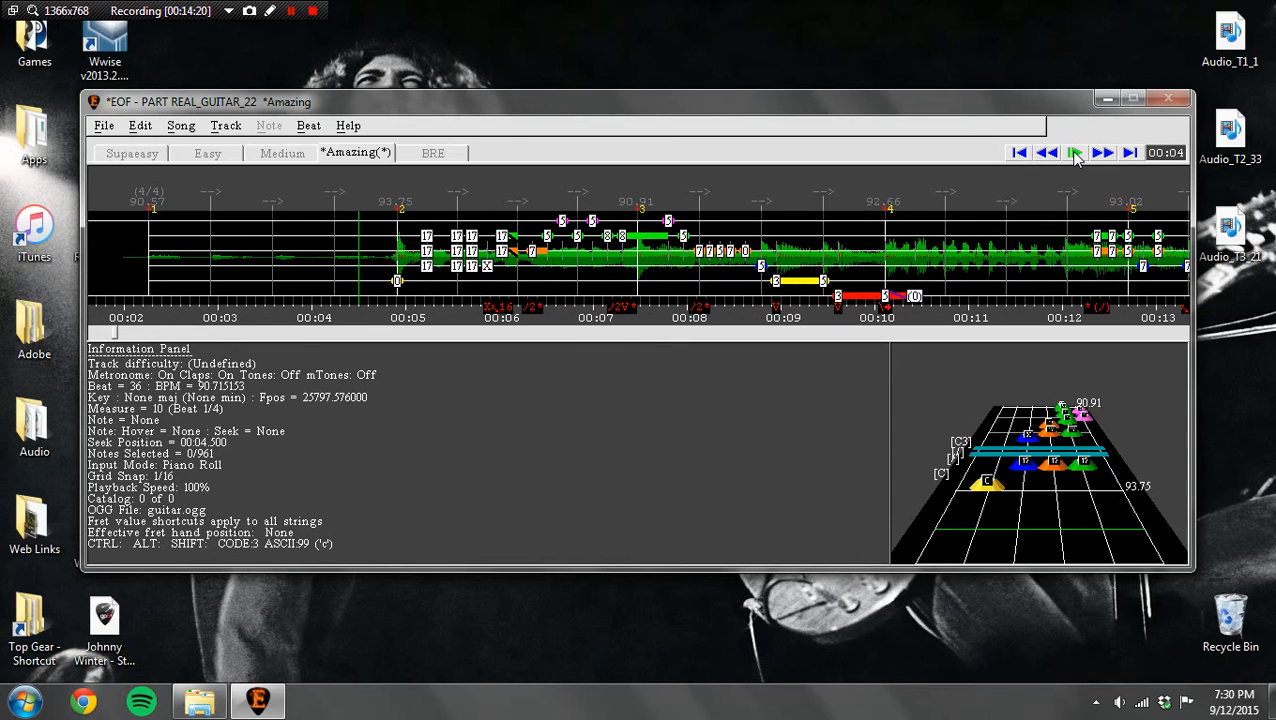
{"action": "key", "text": "m"}
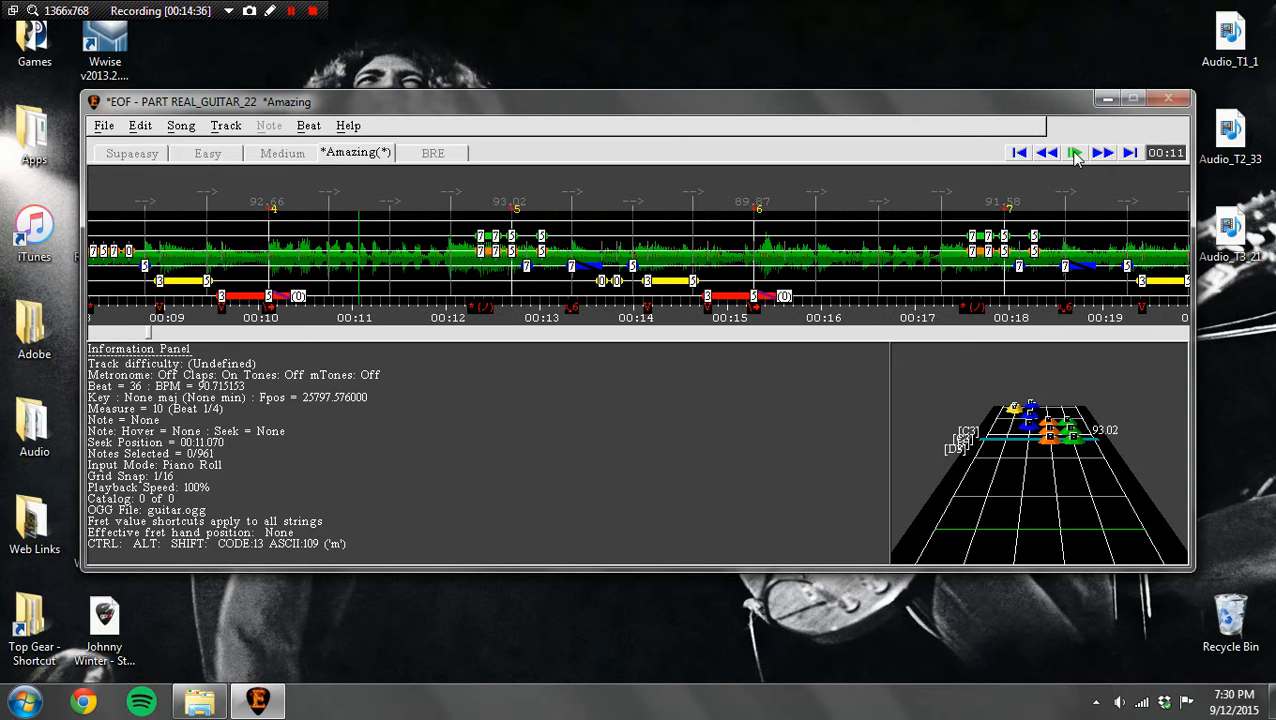
{"action": "left_click", "coordinate": [1101, 153]}
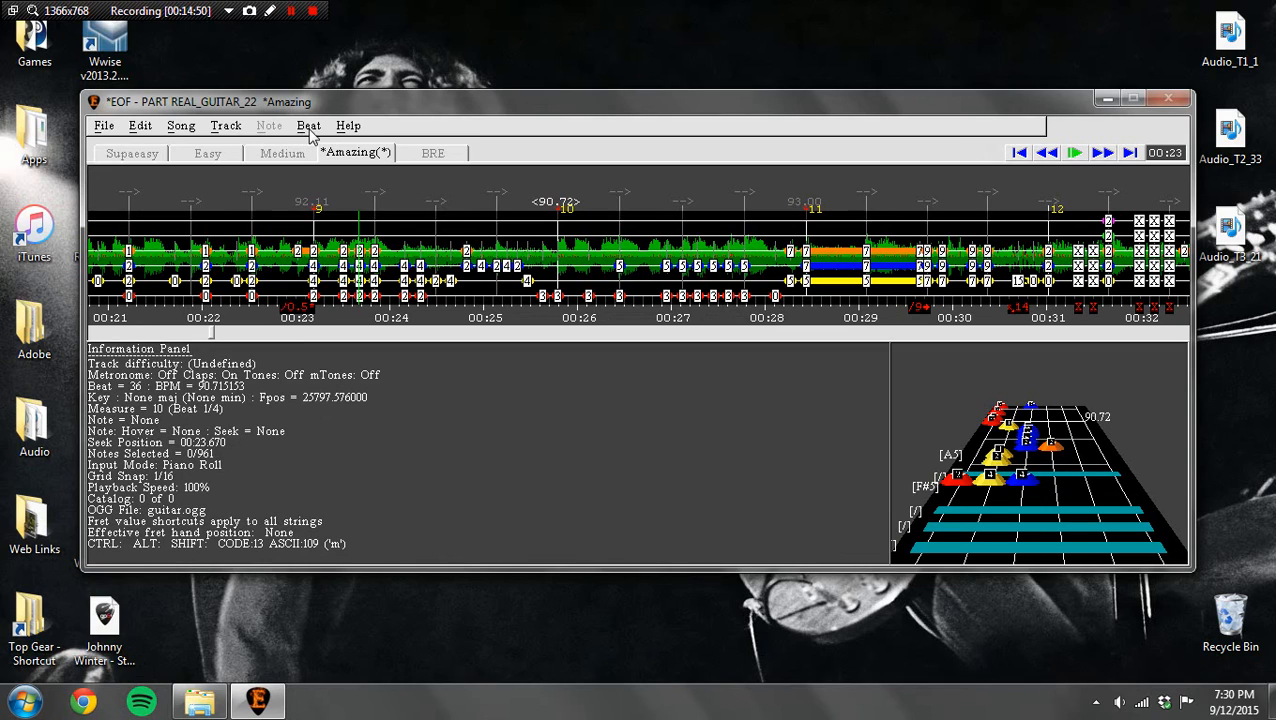
Step: Switch the active track to PART REAL_BASS_22
{"action": "left_click", "coordinate": [226, 126]}
{"action": "left_click", "coordinate": [230, 130]}
{"action": "left_click", "coordinate": [181, 127]}
{"action": "mouse_move", "coordinate": [384, 163]}
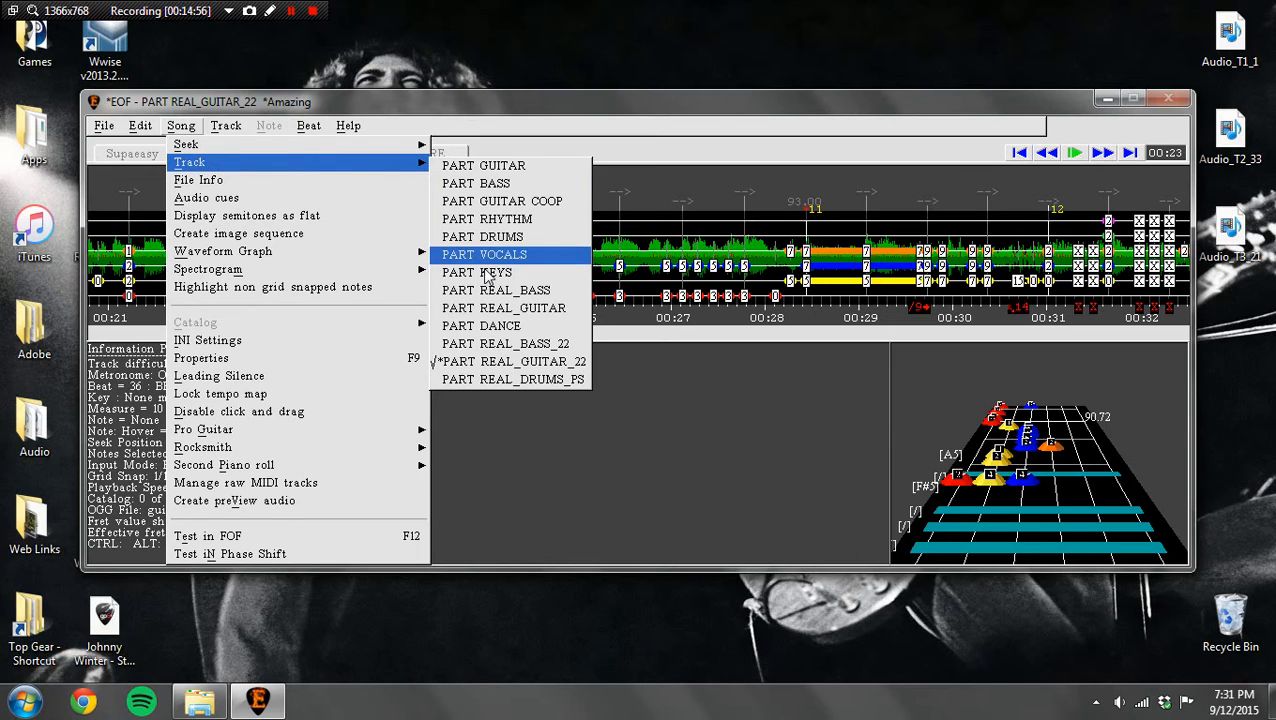
{"action": "left_click", "coordinate": [495, 343]}
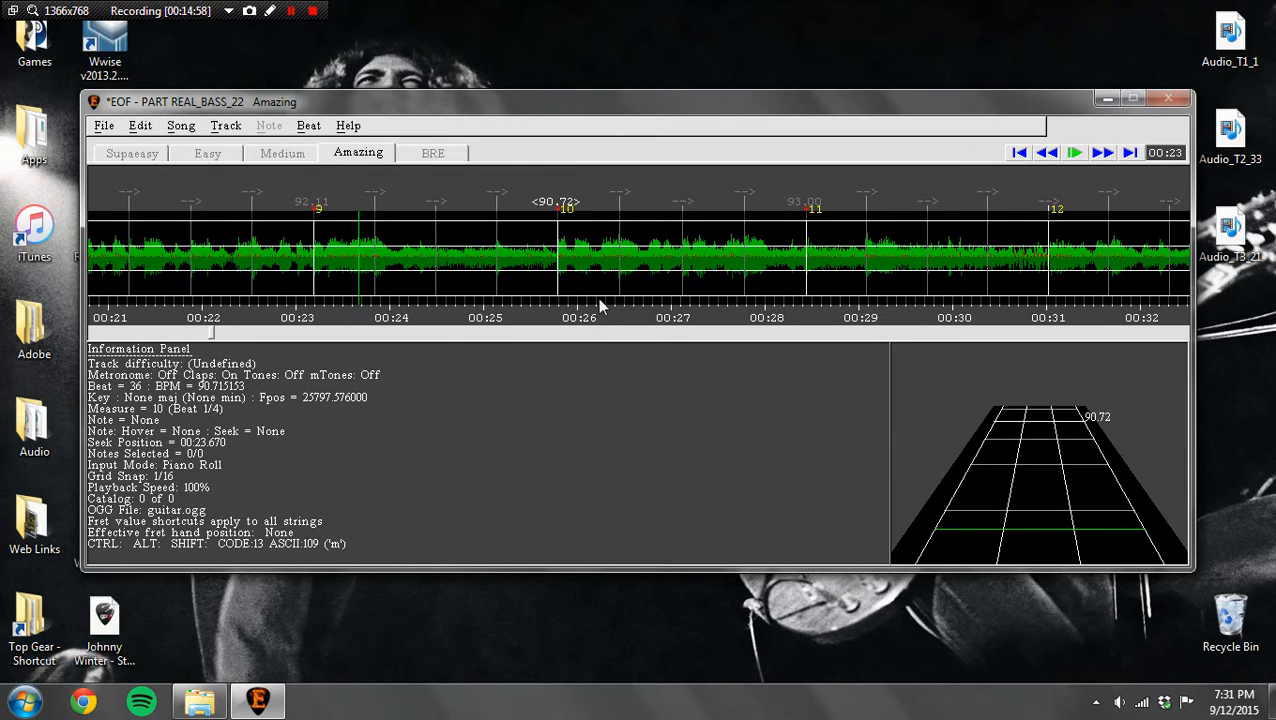
Step: Place the measure 13, 12, 14 and 15 markers at about 33.68, 31.04, 36.25 and 38.91 seconds respectively
{"action": "left_click", "coordinate": [1102, 152]}
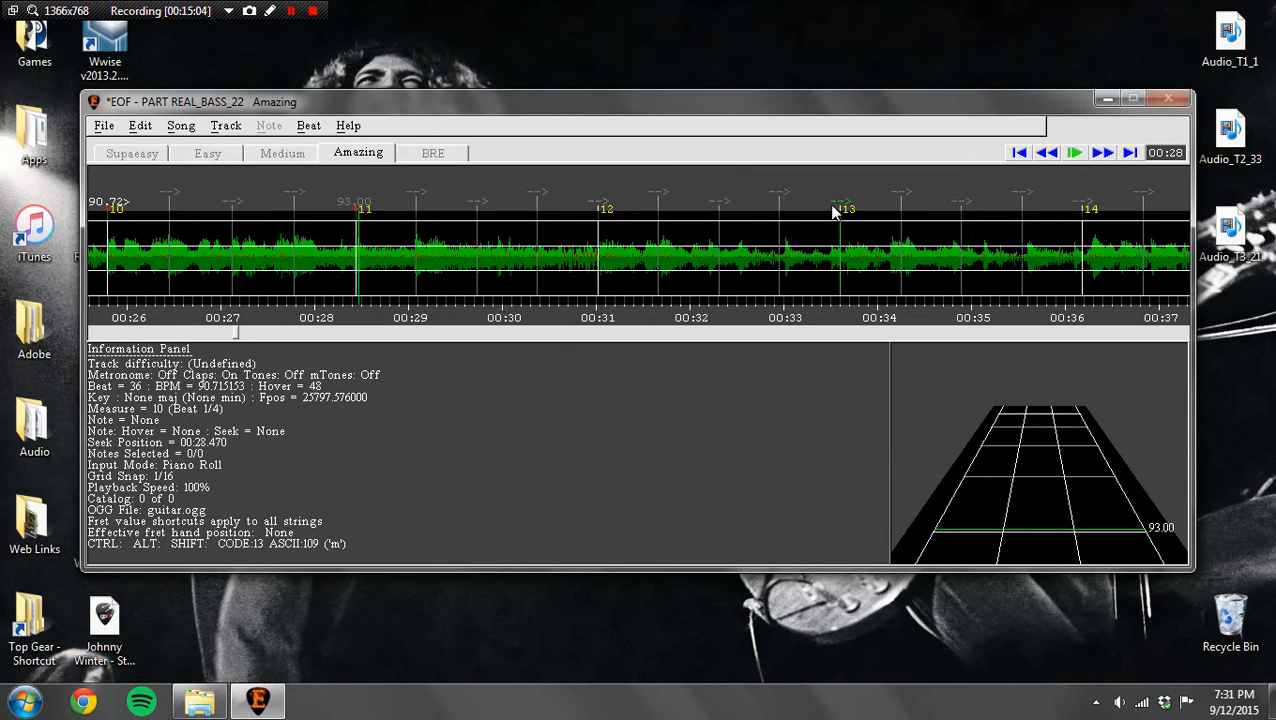
{"action": "left_click_drag", "start_coordinate": [843, 208], "coordinate": [850, 207]}
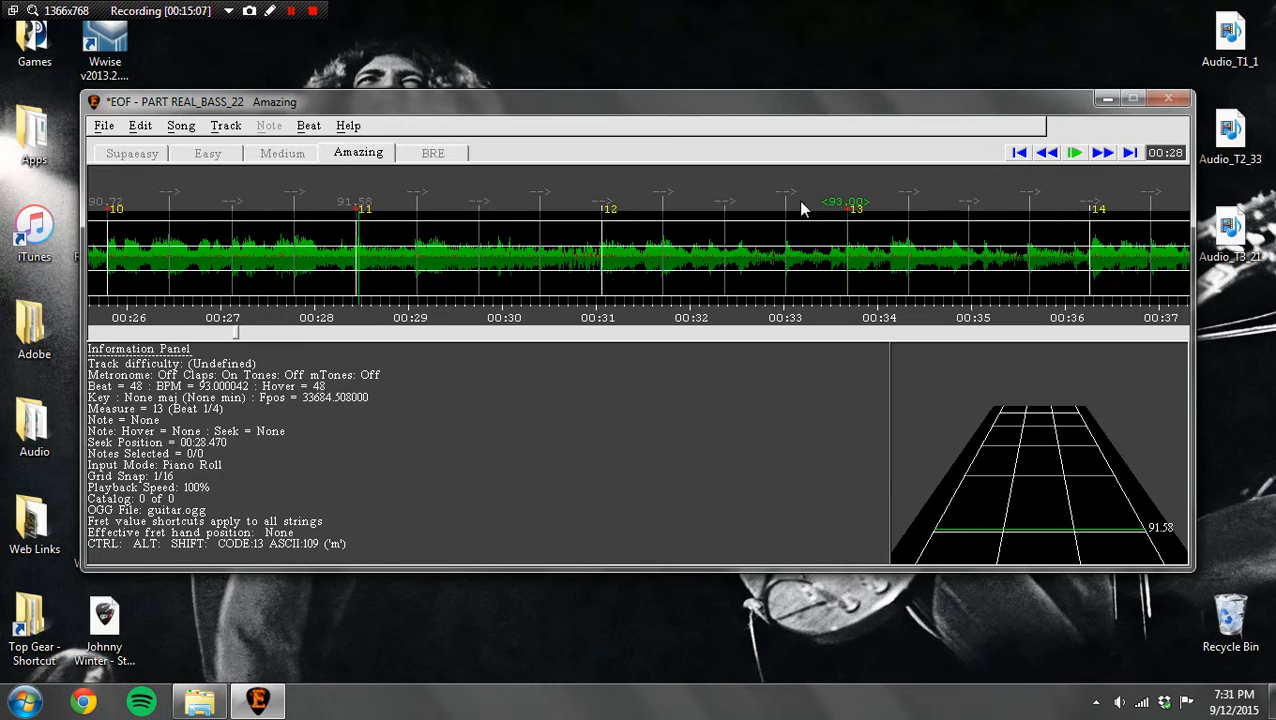
{"action": "left_click_drag", "start_coordinate": [598, 208], "coordinate": [614, 208]}
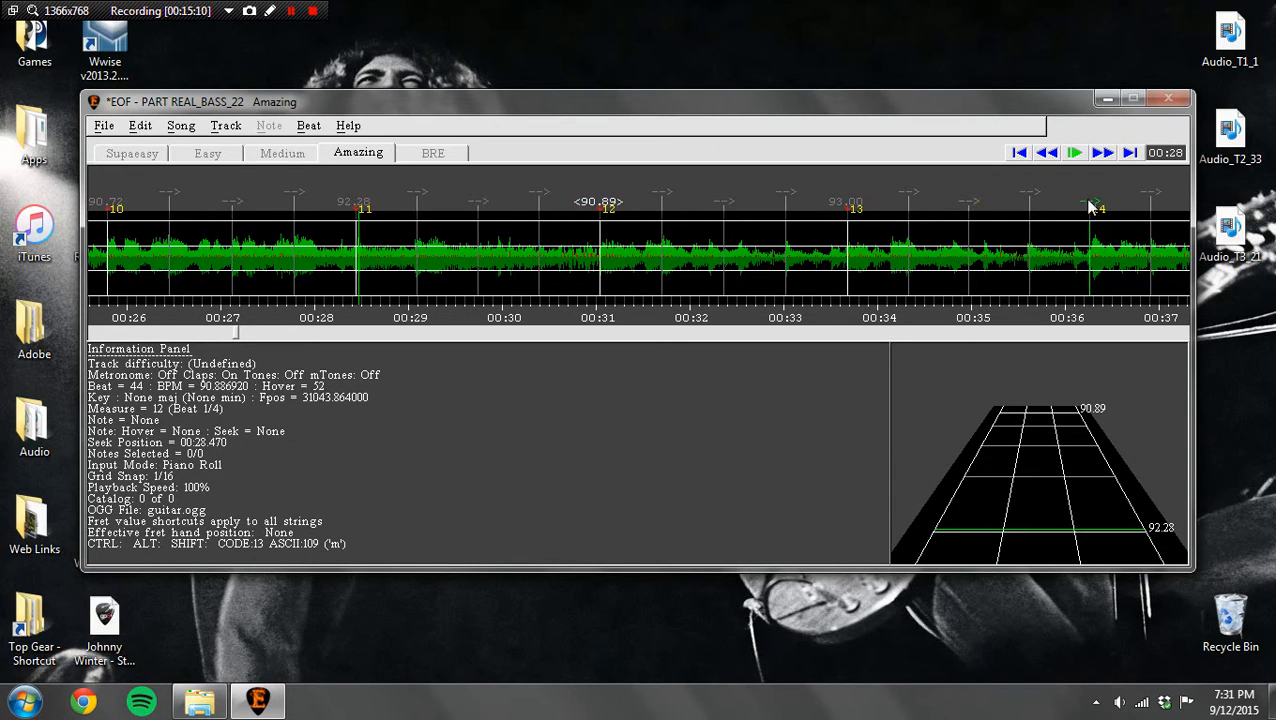
{"action": "left_click_drag", "start_coordinate": [1091, 207], "coordinate": [1087, 205]}
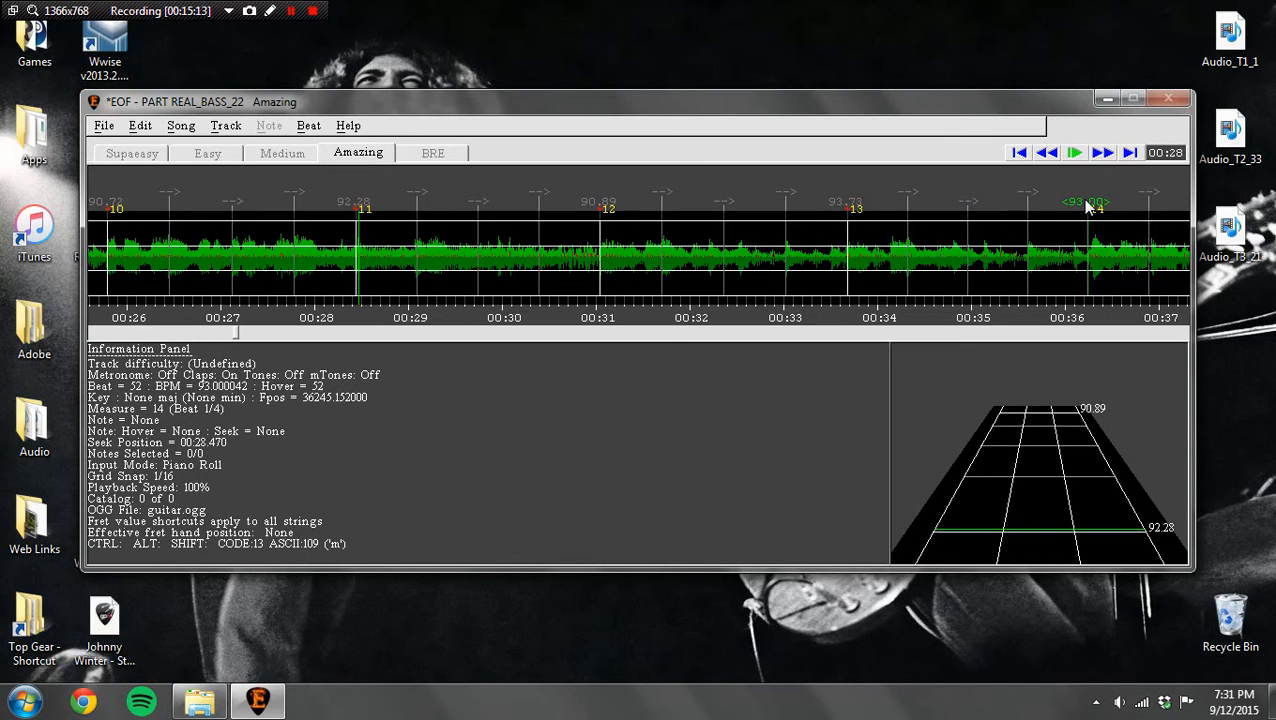
{"action": "left_click", "coordinate": [1102, 153]}
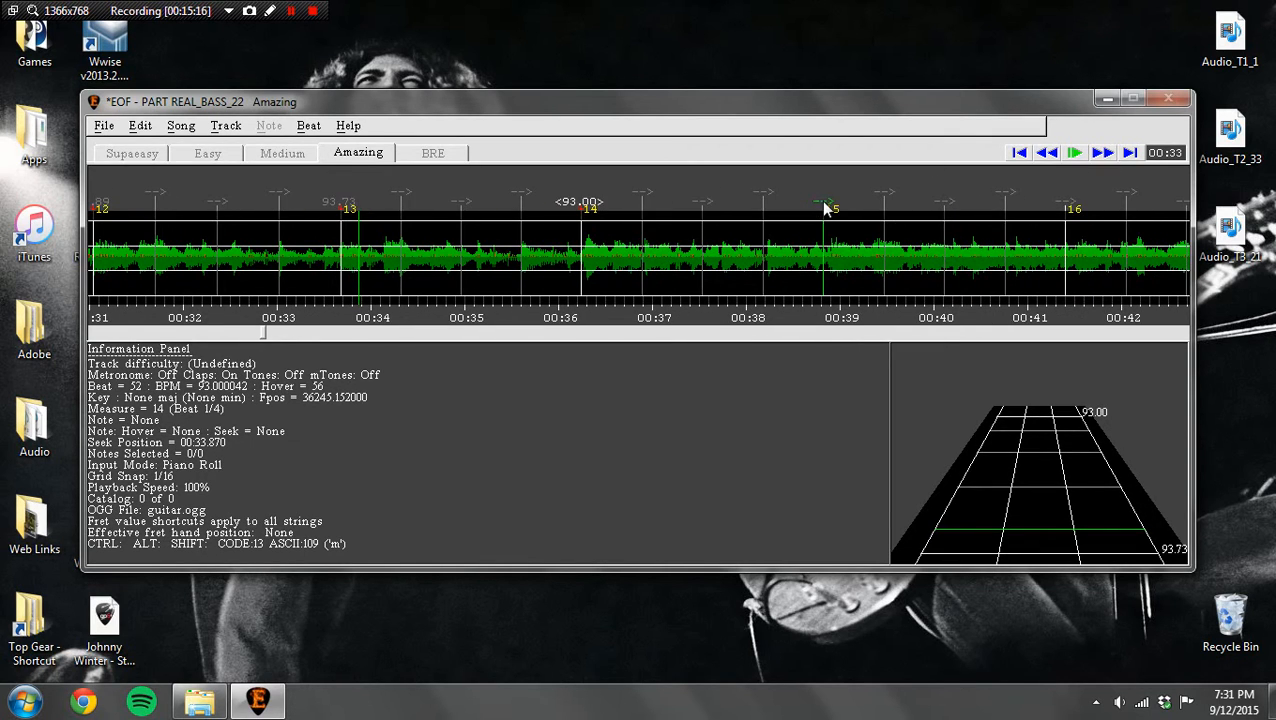
{"action": "left_click_drag", "start_coordinate": [826, 205], "coordinate": [831, 205]}
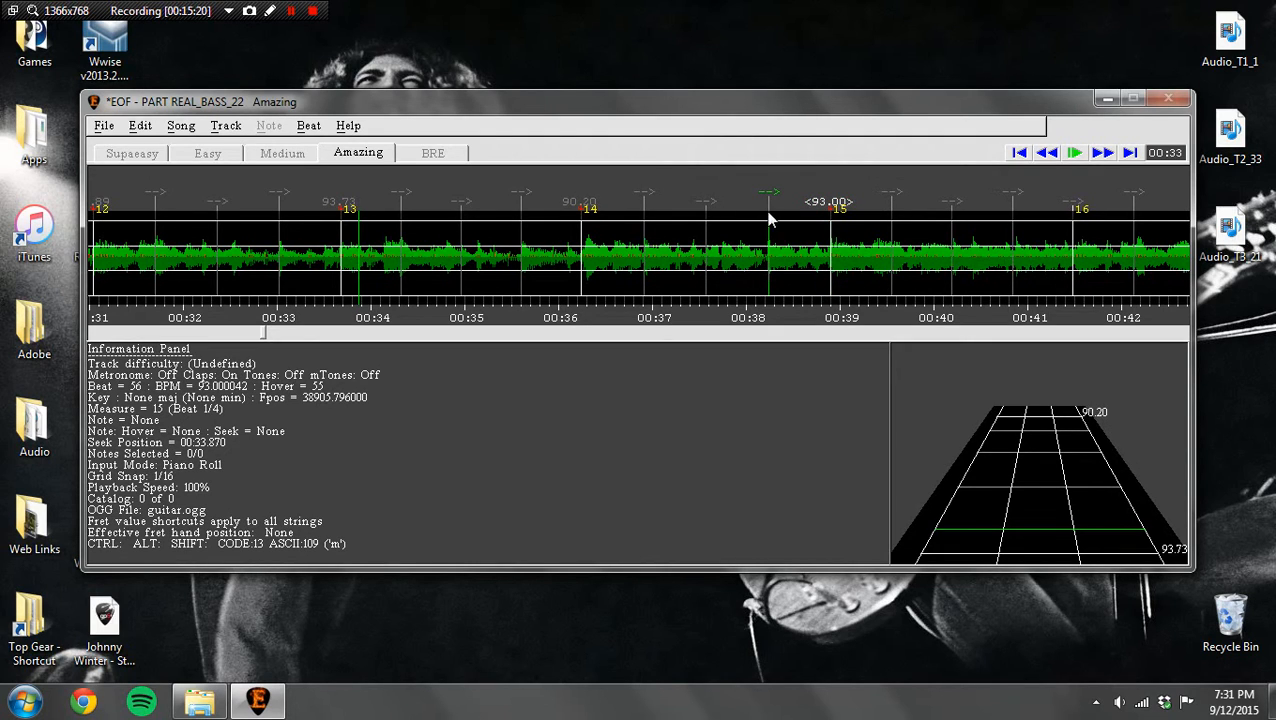
Step: Show the spectrogram behind the waveform and play the audio to compare it with the beat markers
{"action": "left_click", "coordinate": [142, 128]}
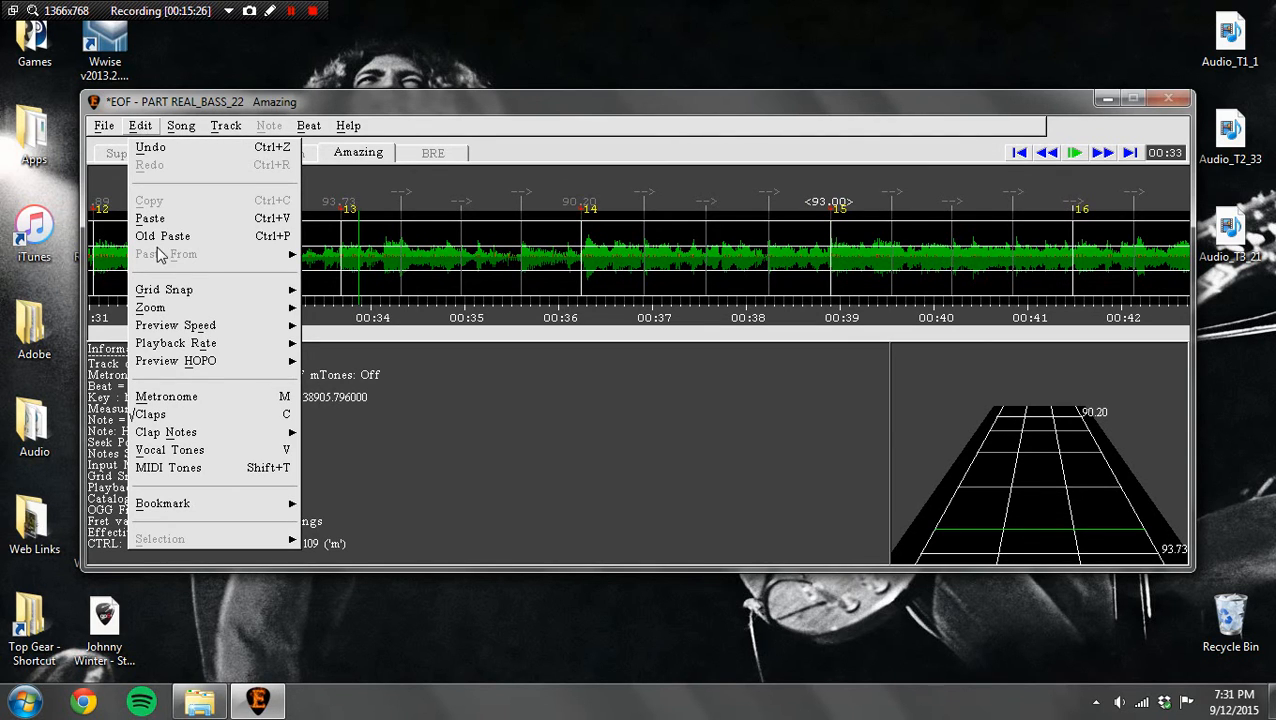
{"action": "mouse_move", "coordinate": [179, 300]}
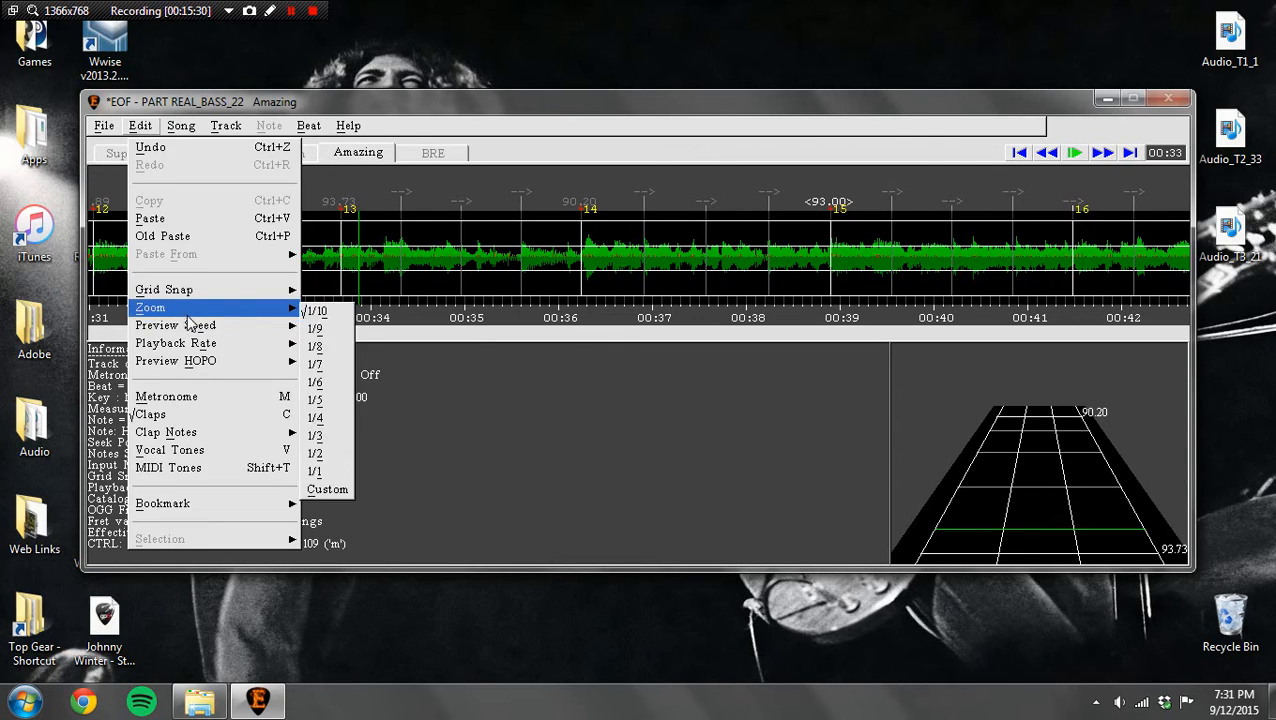
{"action": "mouse_move", "coordinate": [197, 334]}
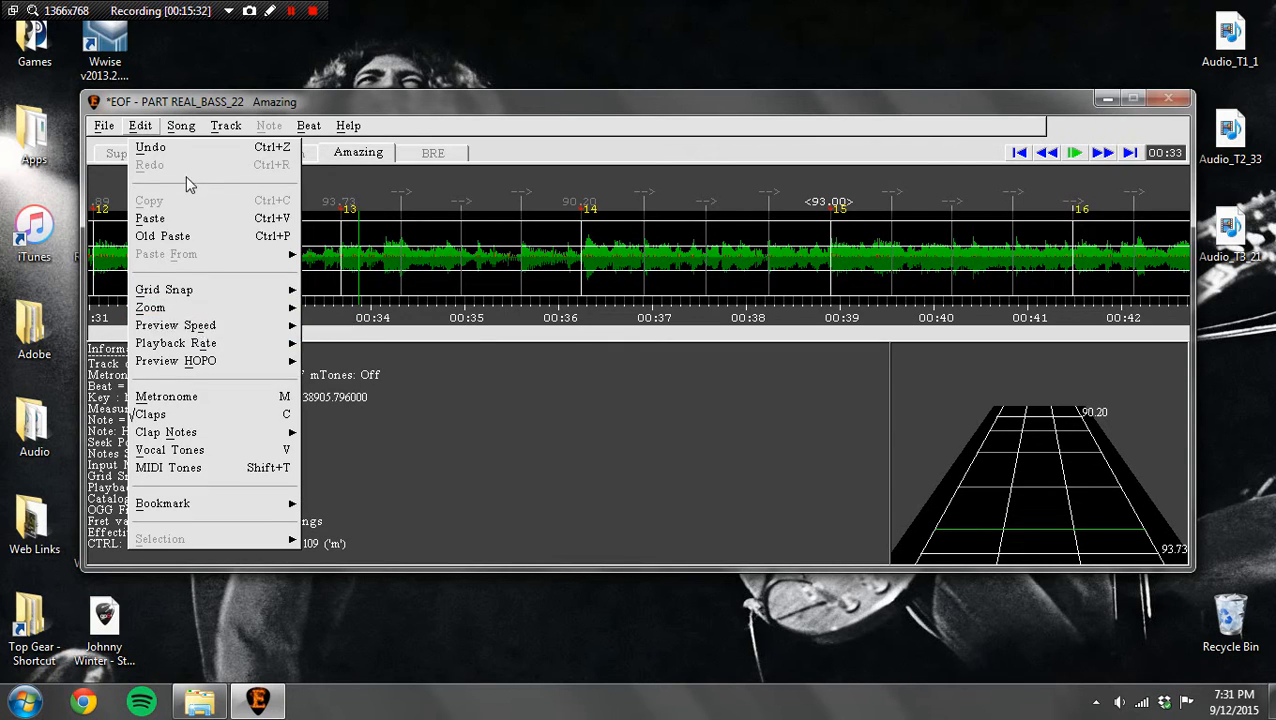
{"action": "left_click", "coordinate": [181, 131]}
{"action": "left_click", "coordinate": [181, 131]}
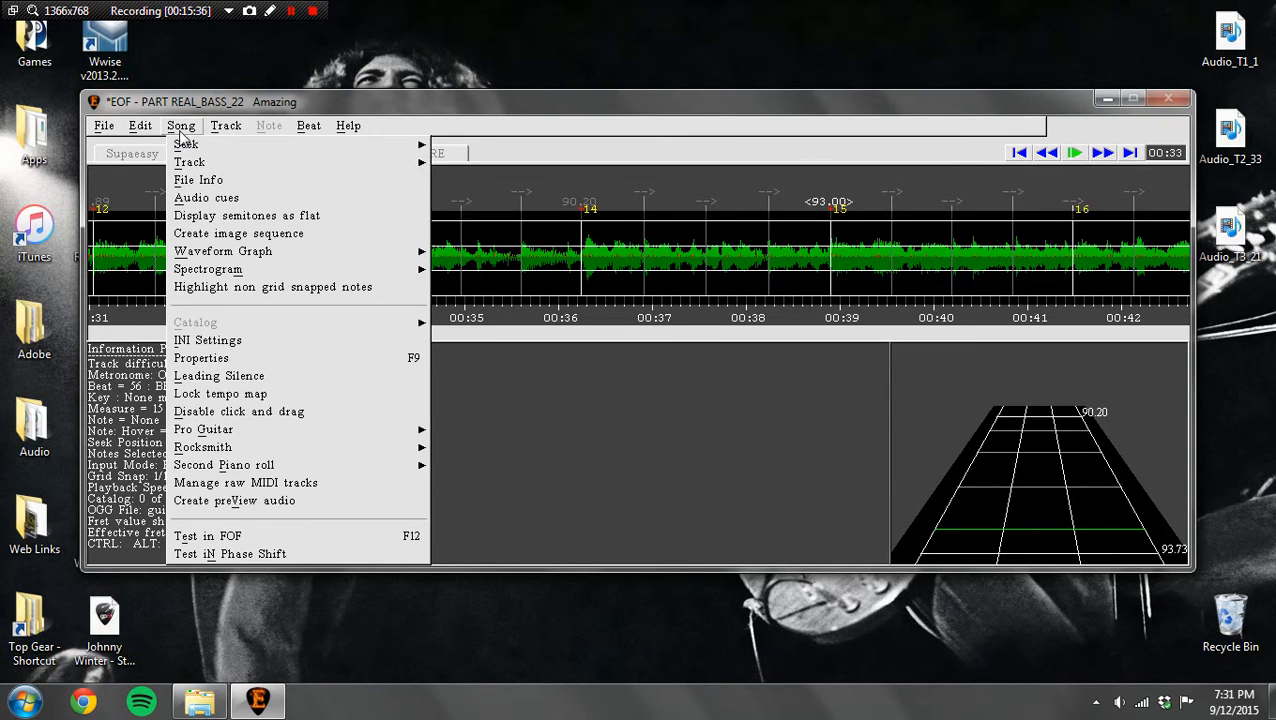
{"action": "mouse_move", "coordinate": [284, 271]}
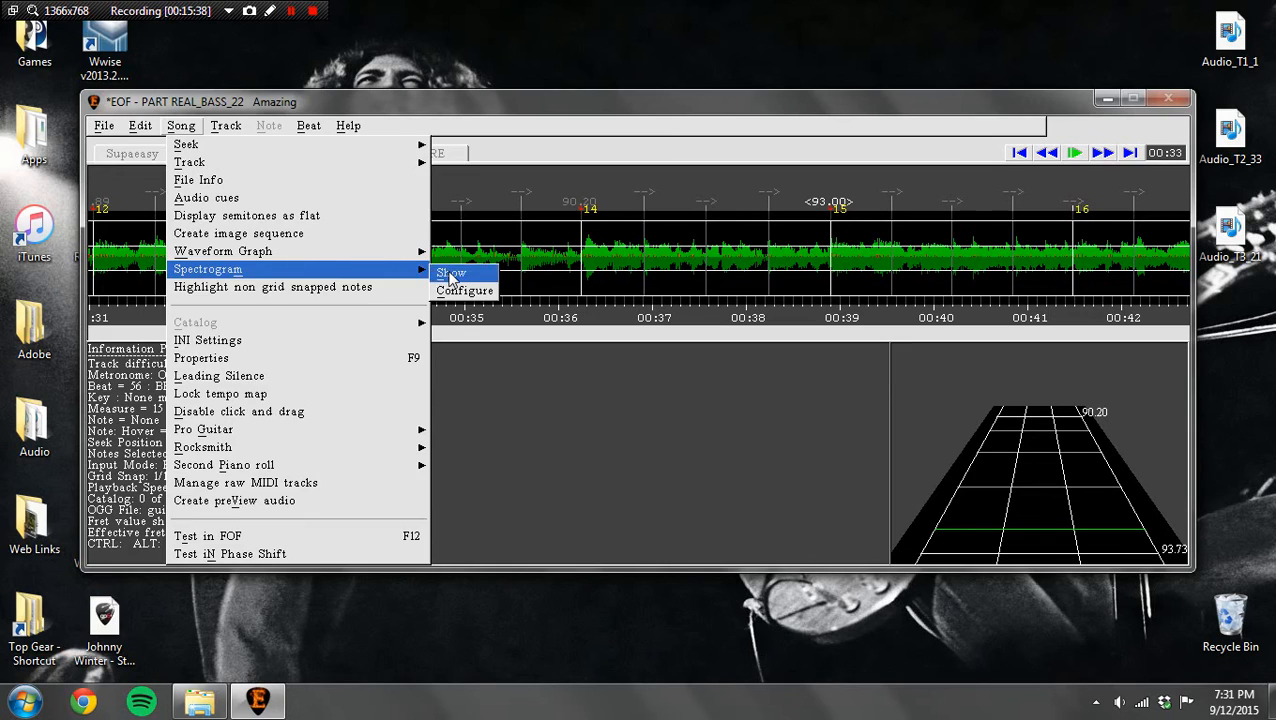
{"action": "left_click", "coordinate": [448, 275]}
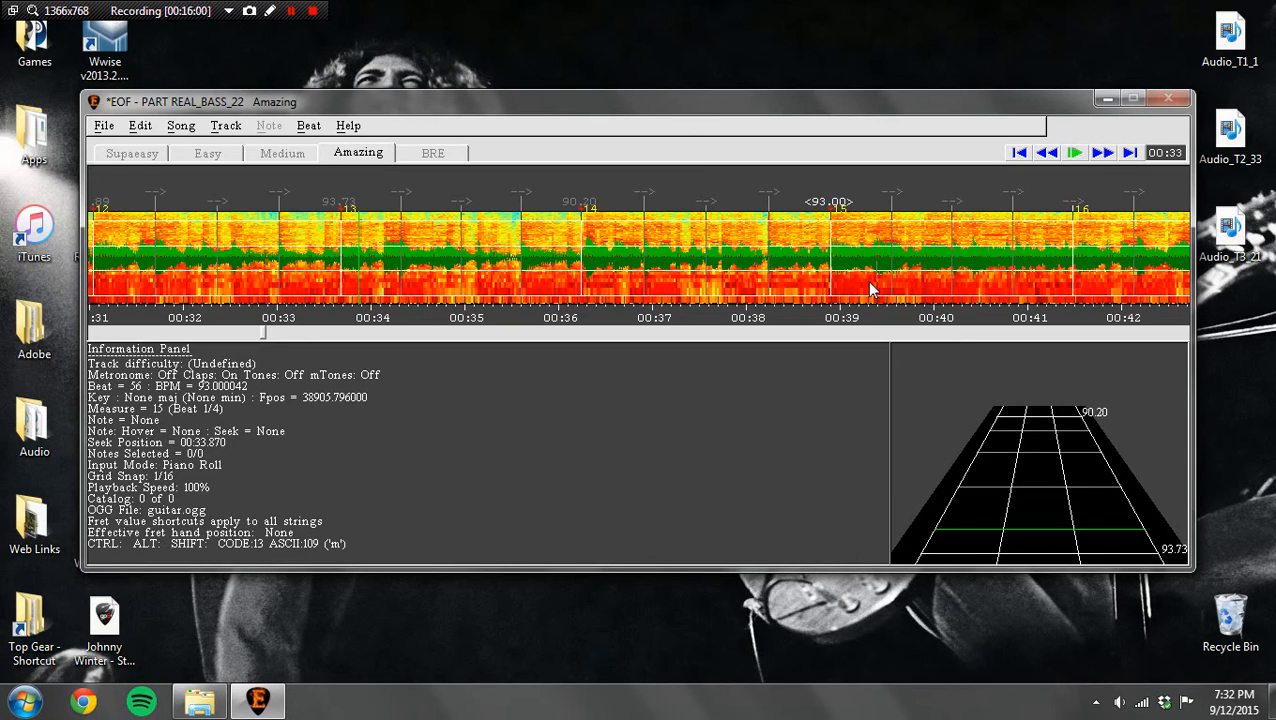
{"action": "left_click", "coordinate": [1072, 154]}
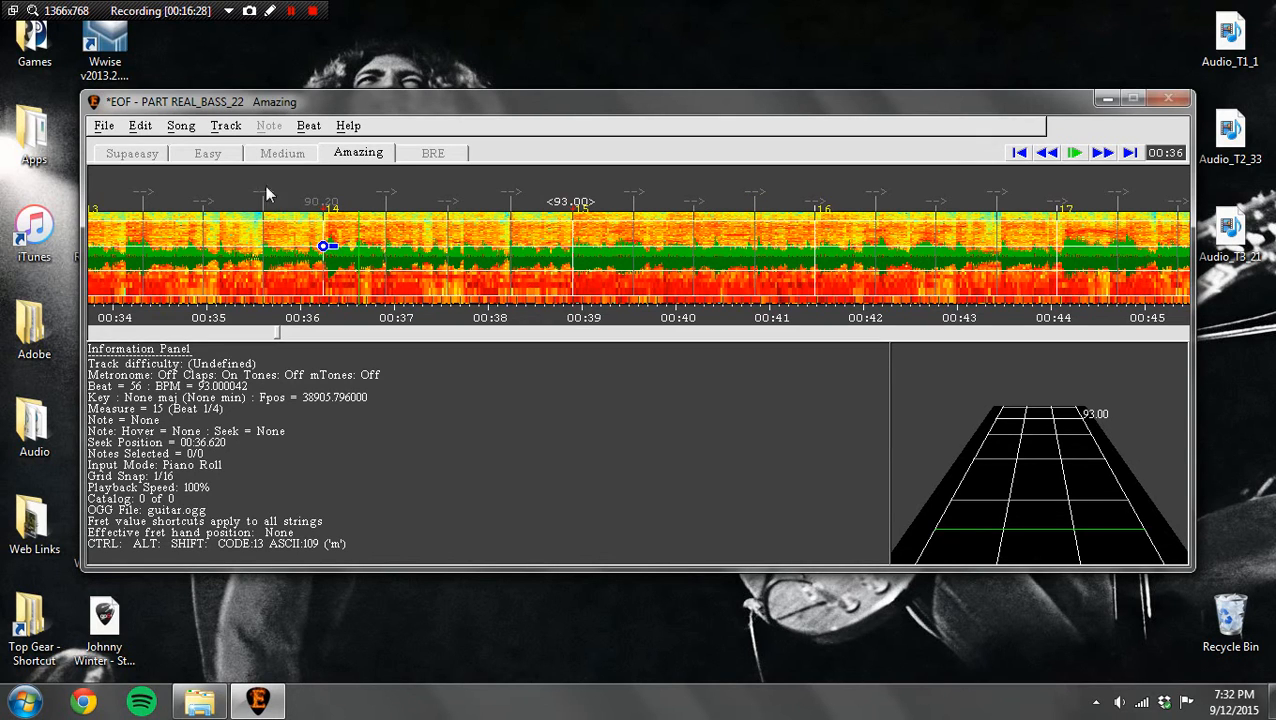
Step: Hide the spectrogram so only the waveform graph is displayed
{"action": "left_click", "coordinate": [182, 129]}
{"action": "mouse_move", "coordinate": [270, 272]}
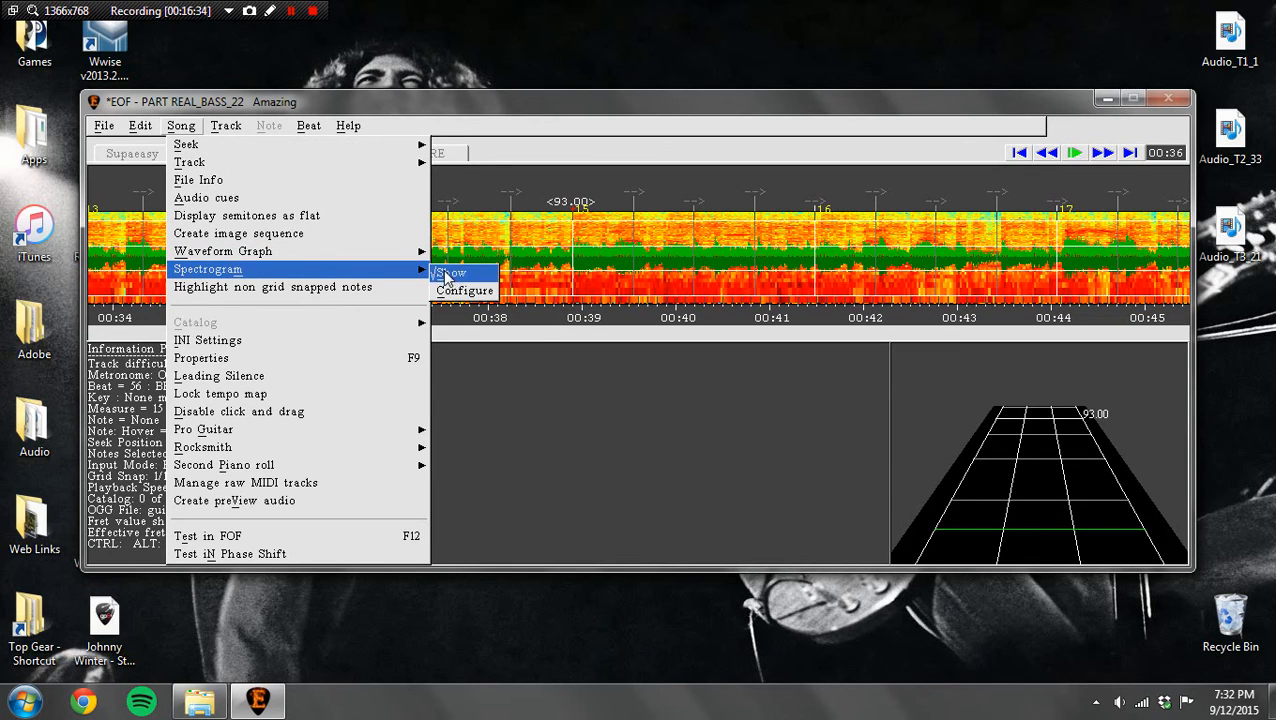
{"action": "left_click", "coordinate": [454, 273]}
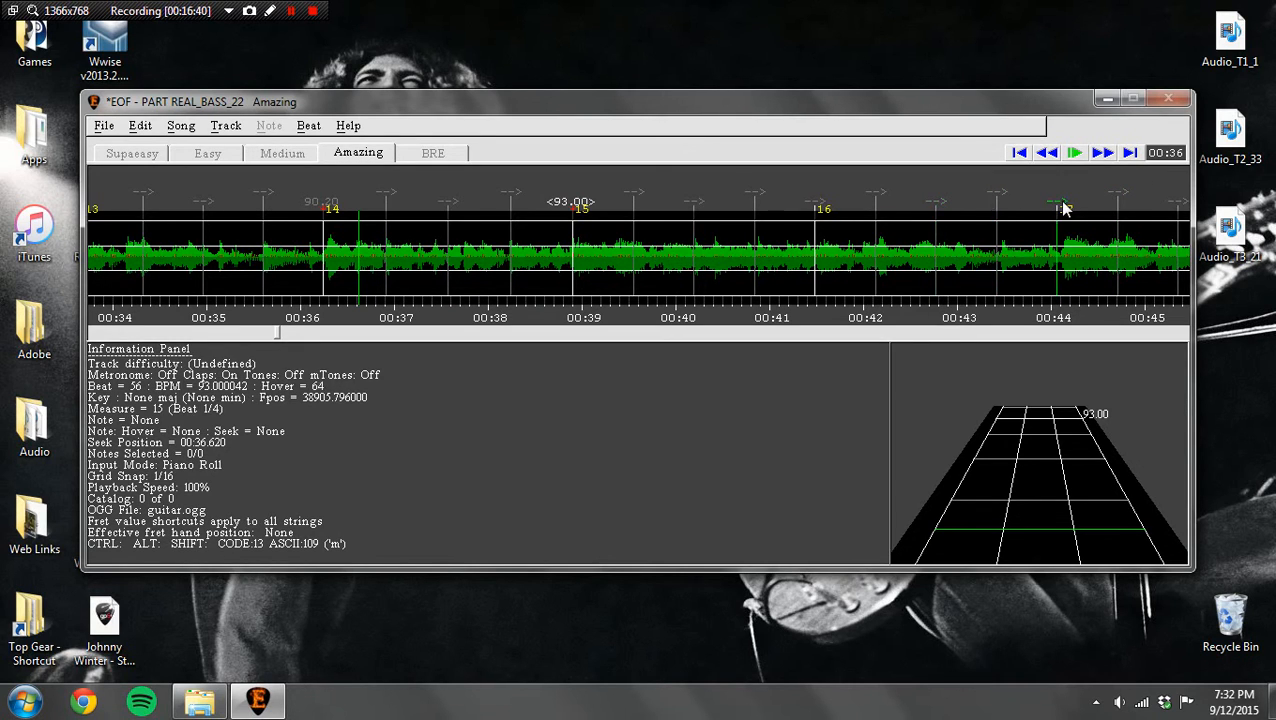
Step: Place the measure 17, 19 and 21 markers at about 44.13, 49.38 and 54.62 seconds respectively
{"action": "left_click_drag", "start_coordinate": [1063, 206], "coordinate": [1070, 206]}
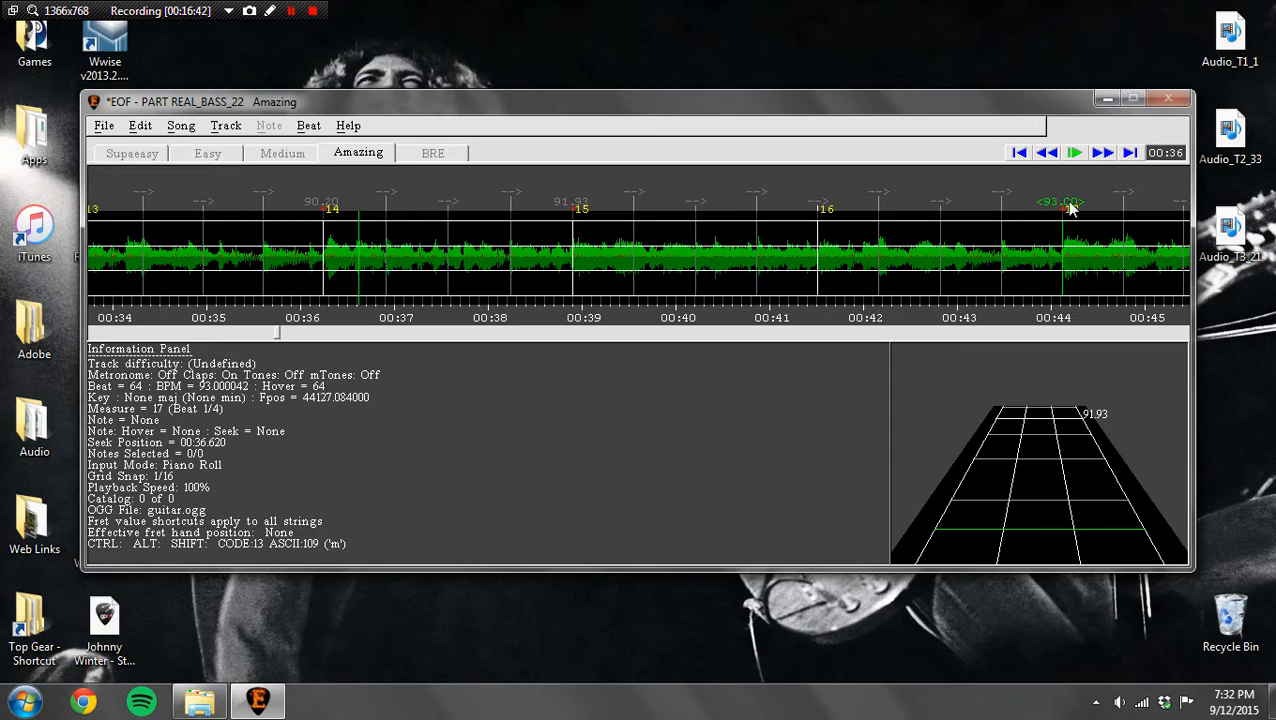
{"action": "left_click", "coordinate": [1102, 153]}
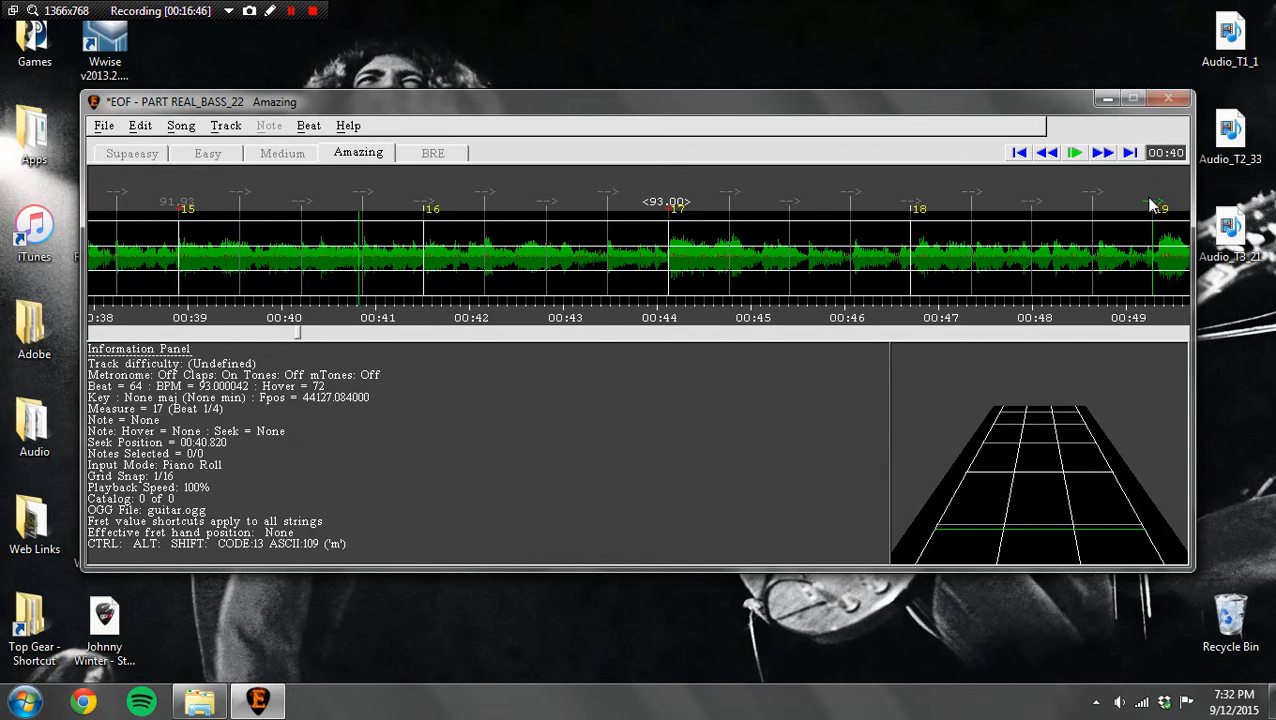
{"action": "left_click_drag", "start_coordinate": [1150, 206], "coordinate": [1155, 207]}
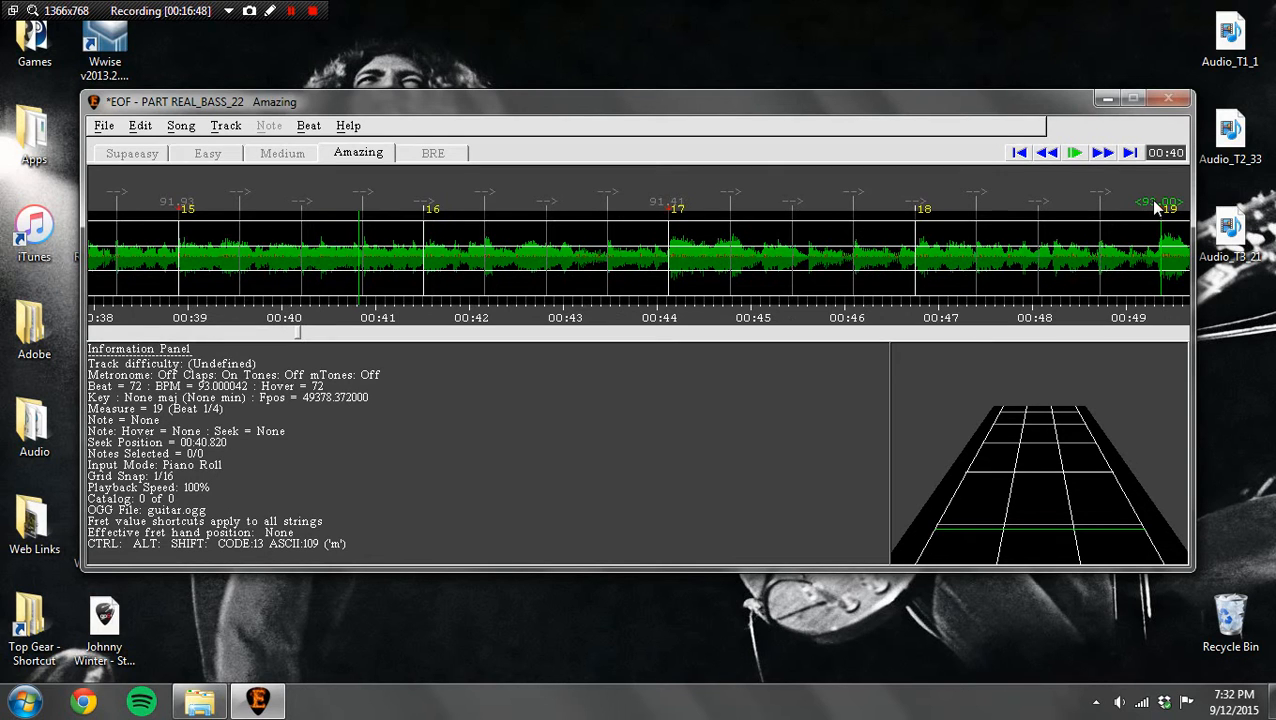
{"action": "left_click", "coordinate": [1101, 153]}
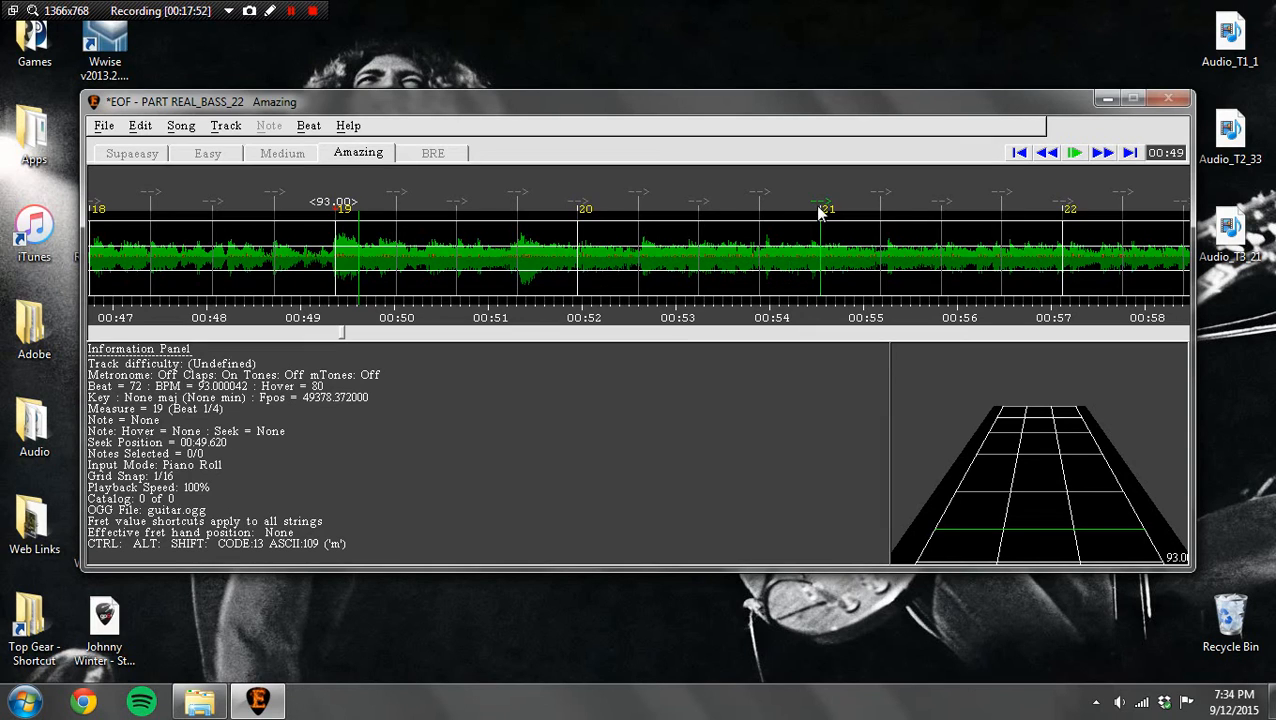
{"action": "left_click_drag", "start_coordinate": [821, 207], "coordinate": [831, 205]}
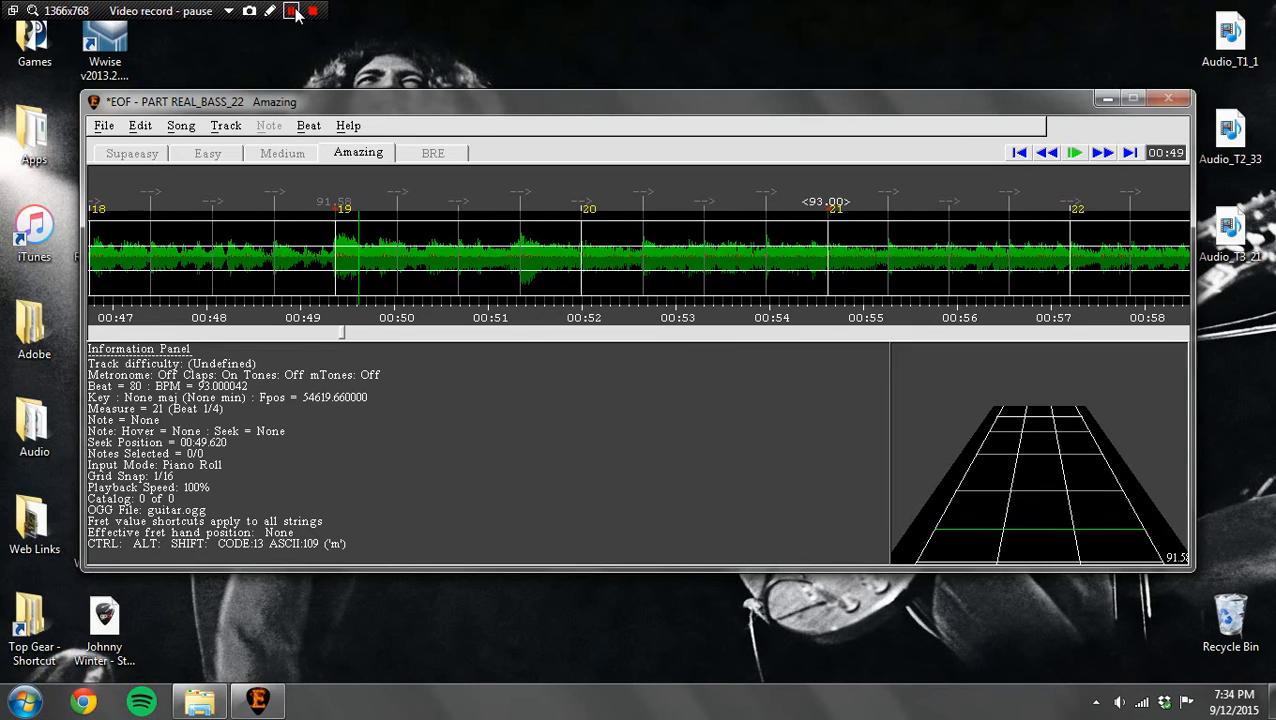
{"action": "left_click", "coordinate": [295, 12]}
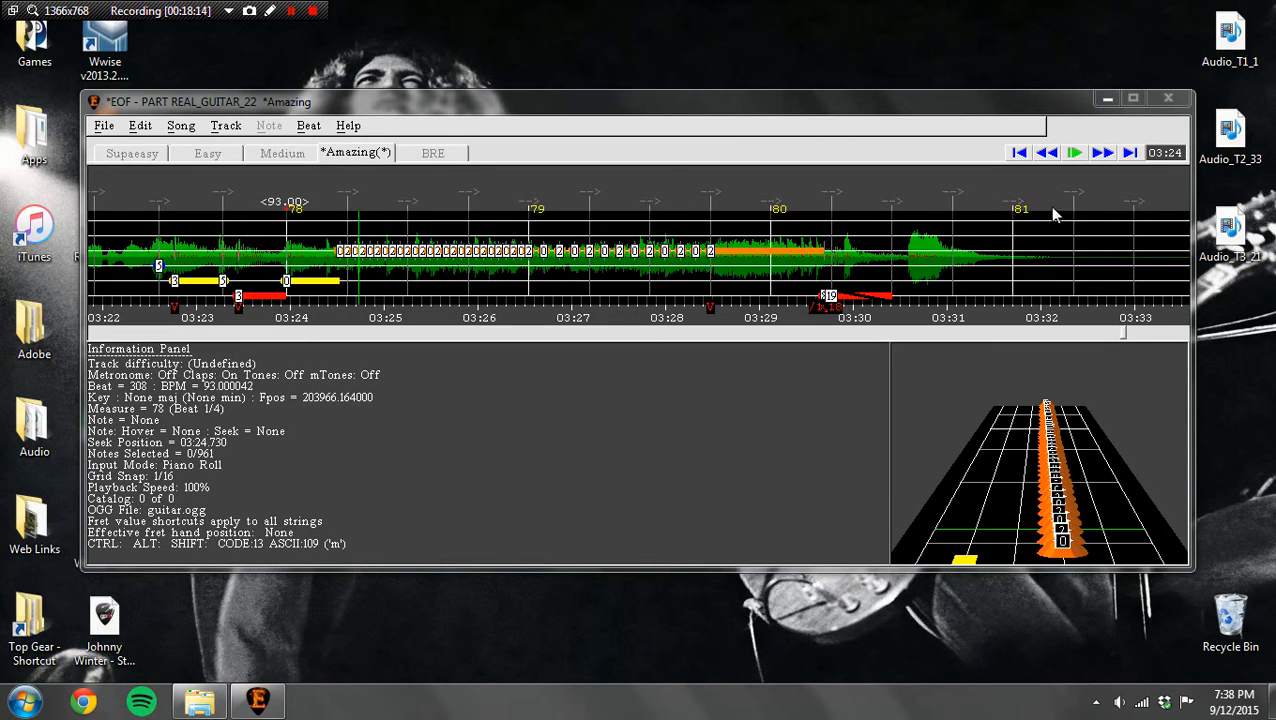
Step: Play the end of the guitar track to compare its closing notes with the audio
{"action": "left_click", "coordinate": [1050, 154]}
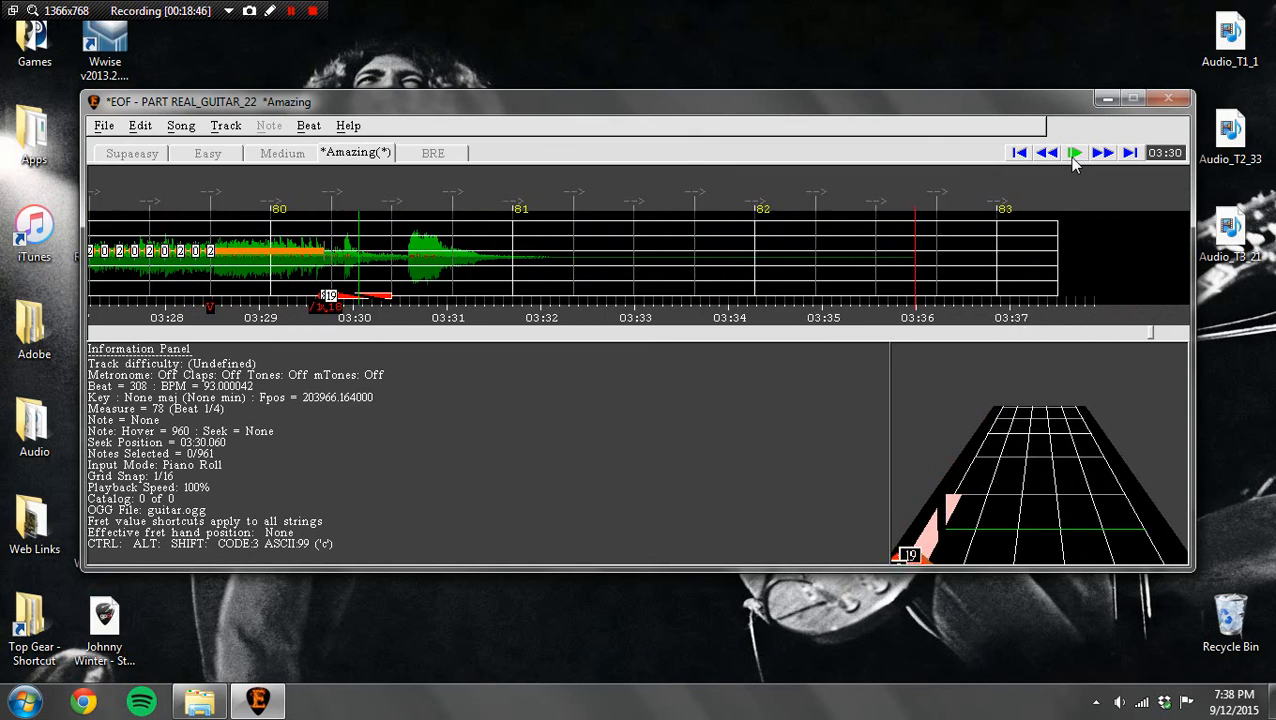
{"action": "left_click", "coordinate": [1073, 156]}
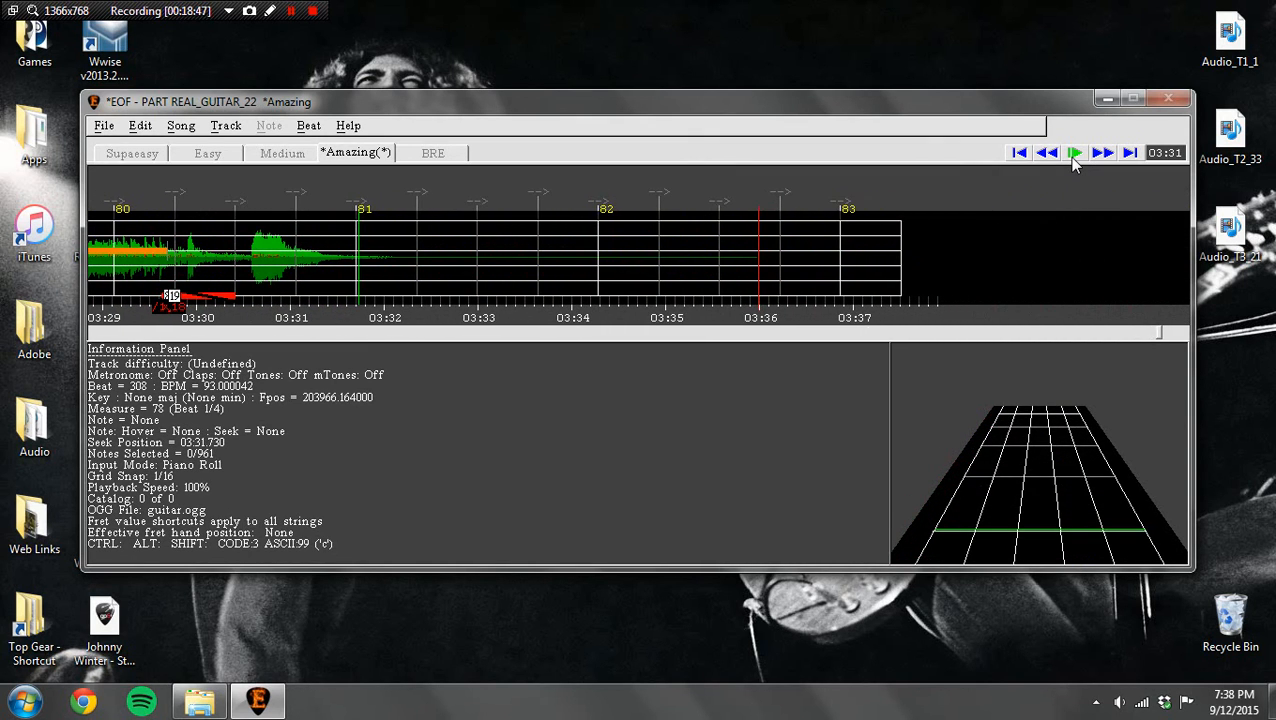
{"action": "left_click", "coordinate": [1047, 155]}
{"action": "left_click_drag", "start_coordinate": [1047, 160], "coordinate": [1047, 160]}
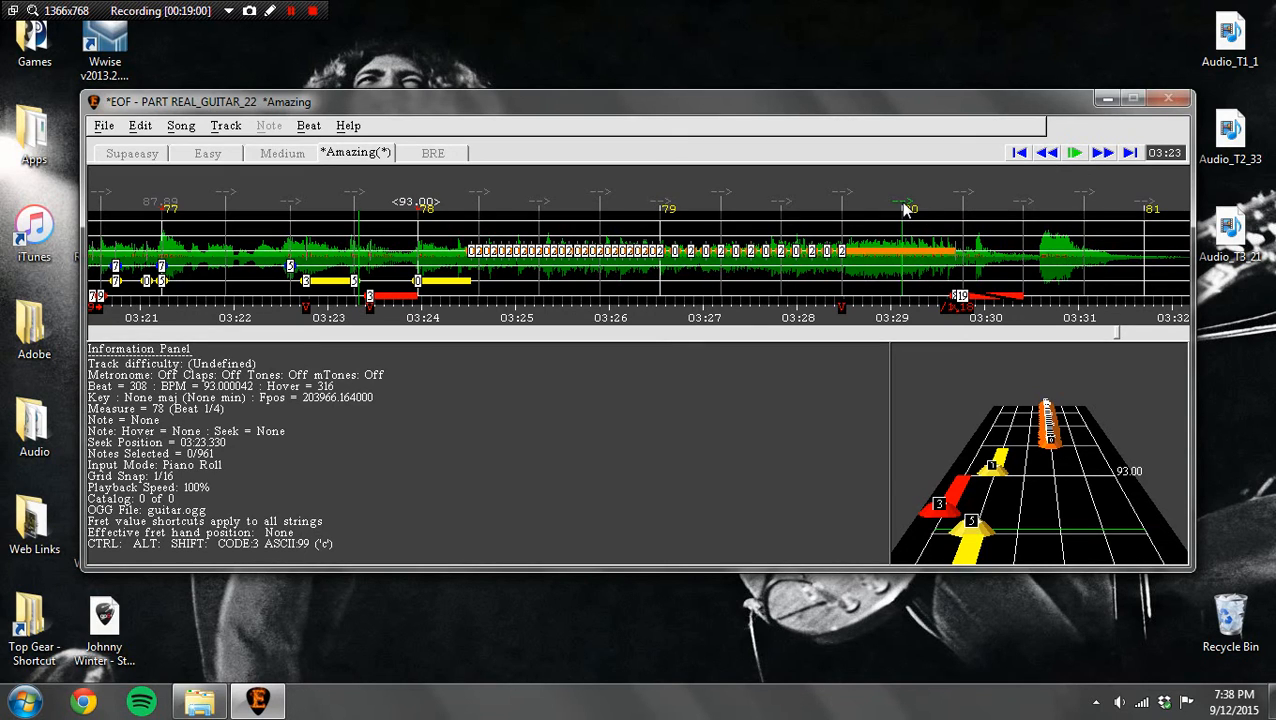
Step: Place the measure 80 marker at about 3:29.93 and the measure 81 marker at about 3:32.61
{"action": "left_click_drag", "start_coordinate": [904, 208], "coordinate": [970, 210]}
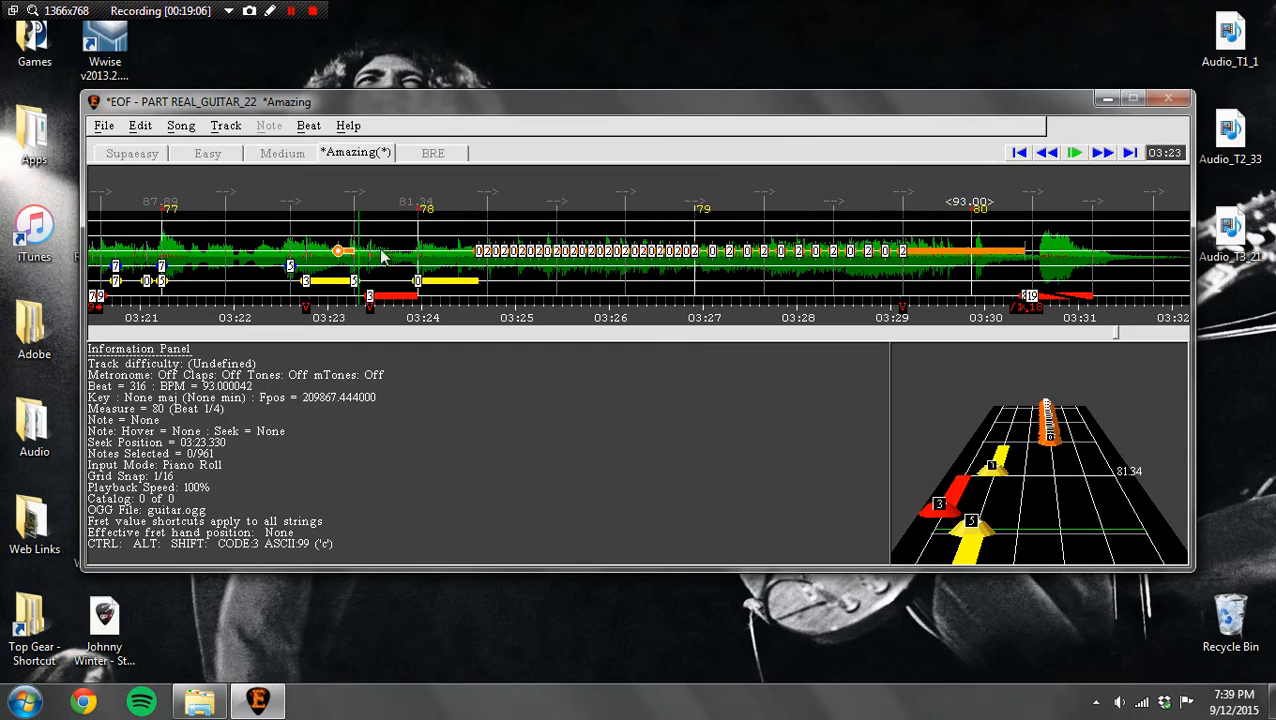
{"action": "left_click_drag", "start_coordinate": [420, 210], "coordinate": [417, 208]}
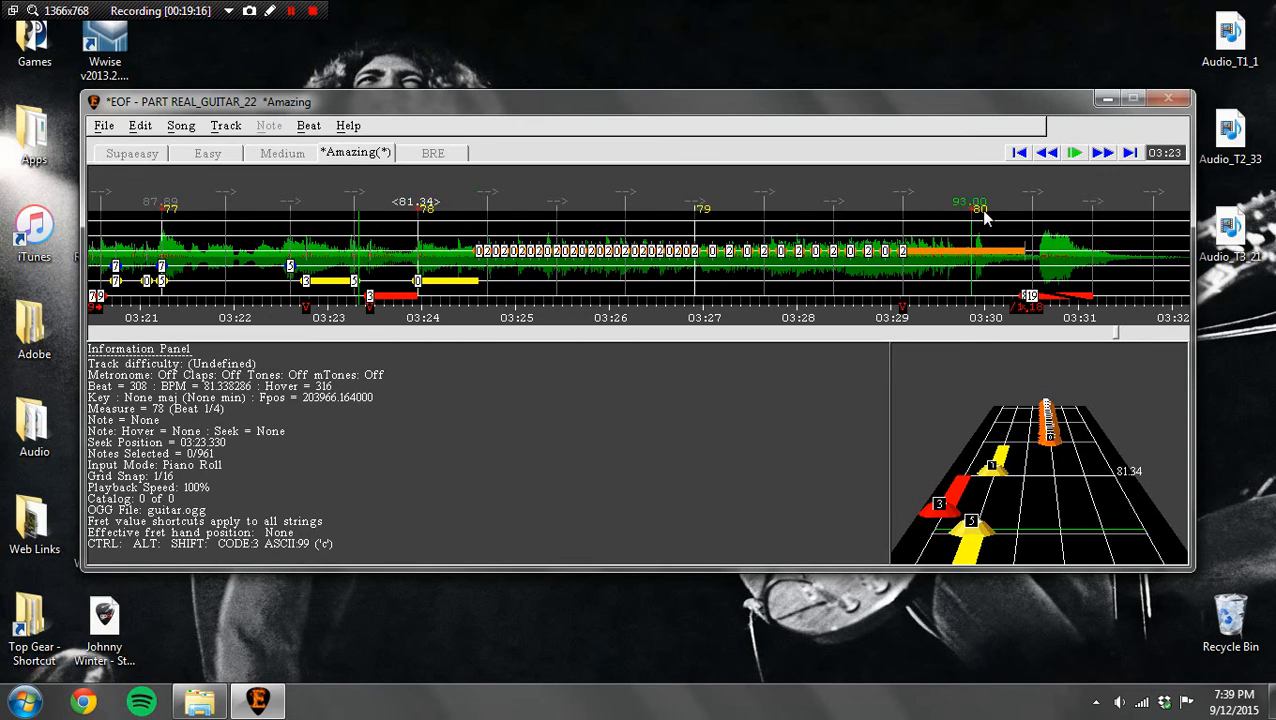
{"action": "left_click_drag", "start_coordinate": [975, 210], "coordinate": [980, 209]}
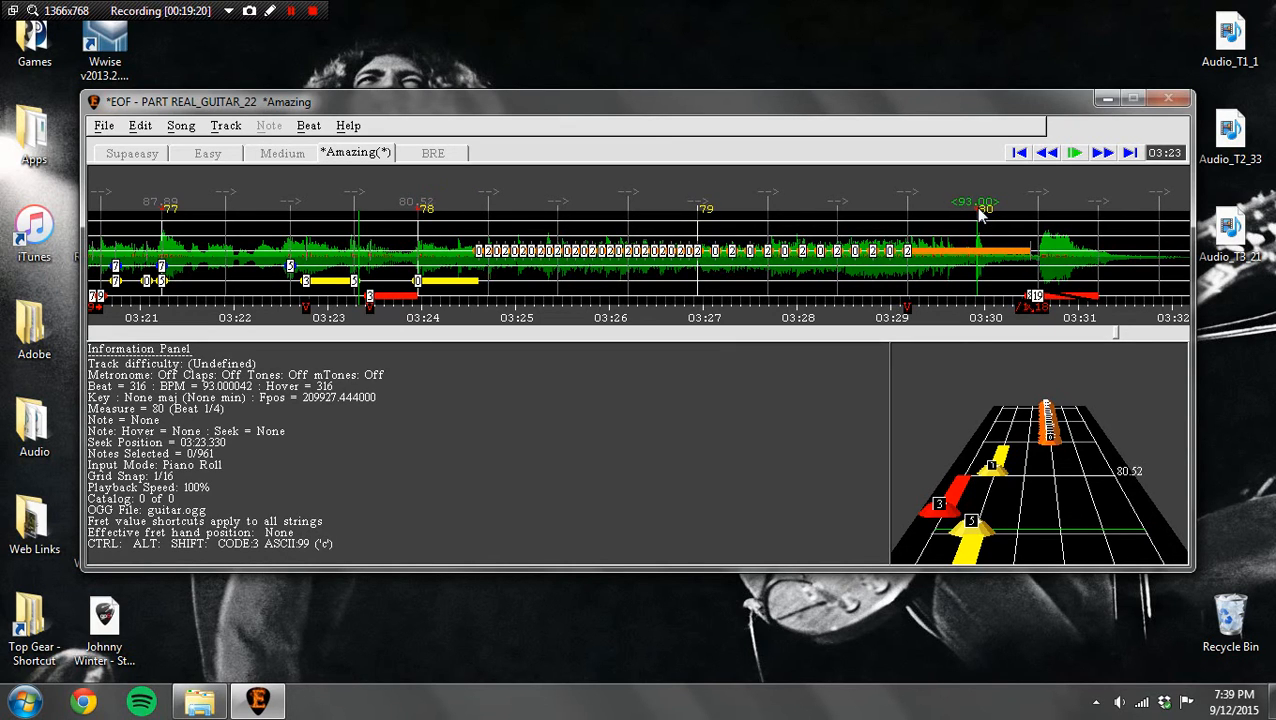
{"action": "left_click", "coordinate": [1102, 155]}
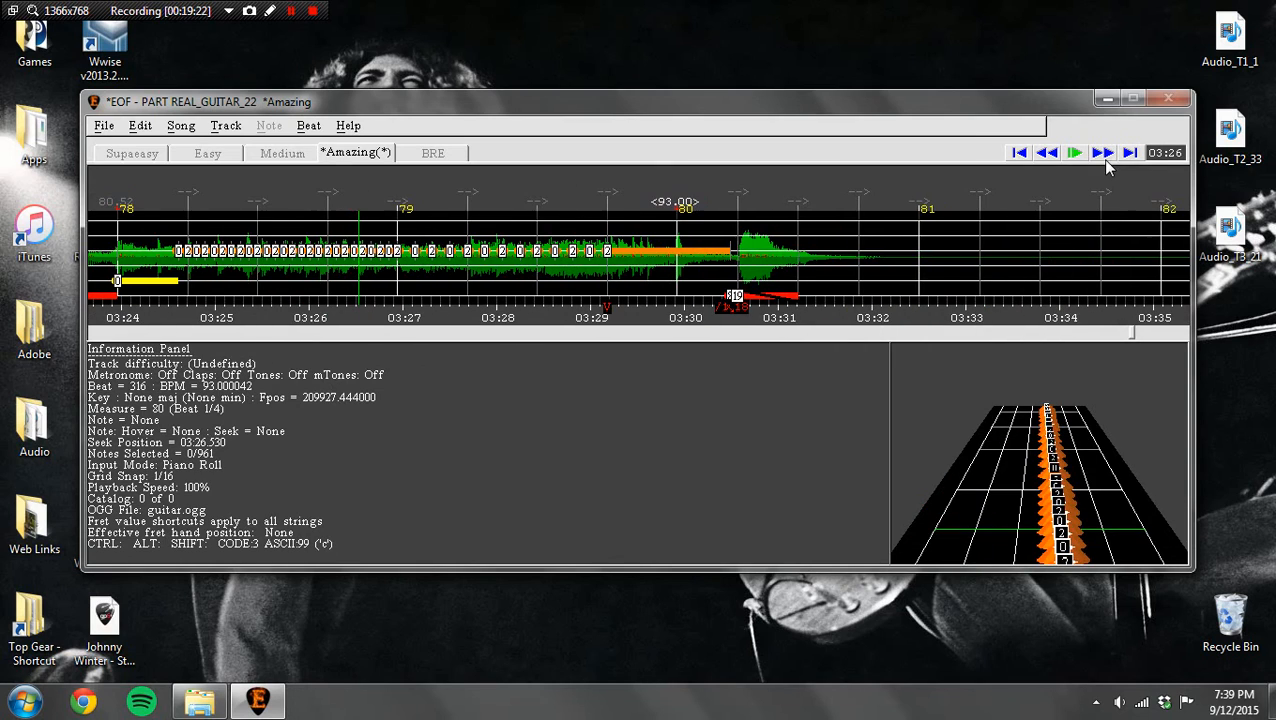
{"action": "left_click_drag", "start_coordinate": [922, 211], "coordinate": [932, 207]}
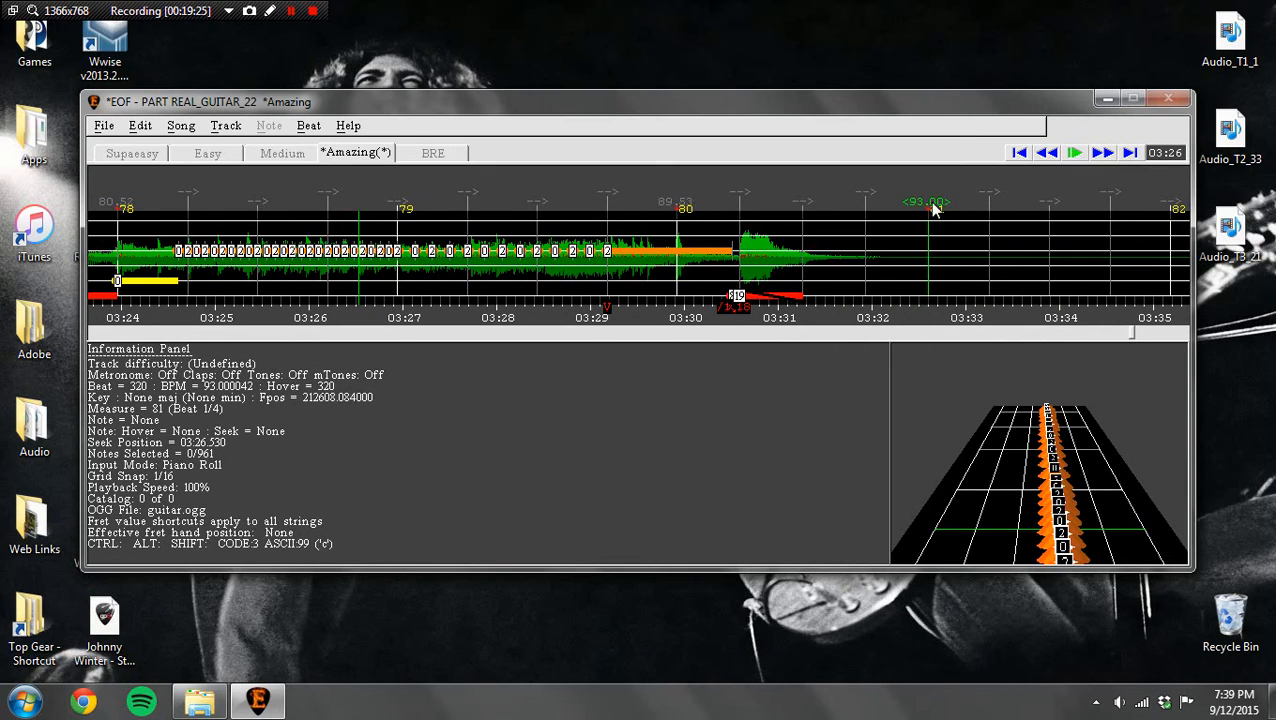
Step: Play the ending from about 3:22 and move the measure 79 marker to about 3:26.71
{"action": "left_click", "coordinate": [1046, 153]}
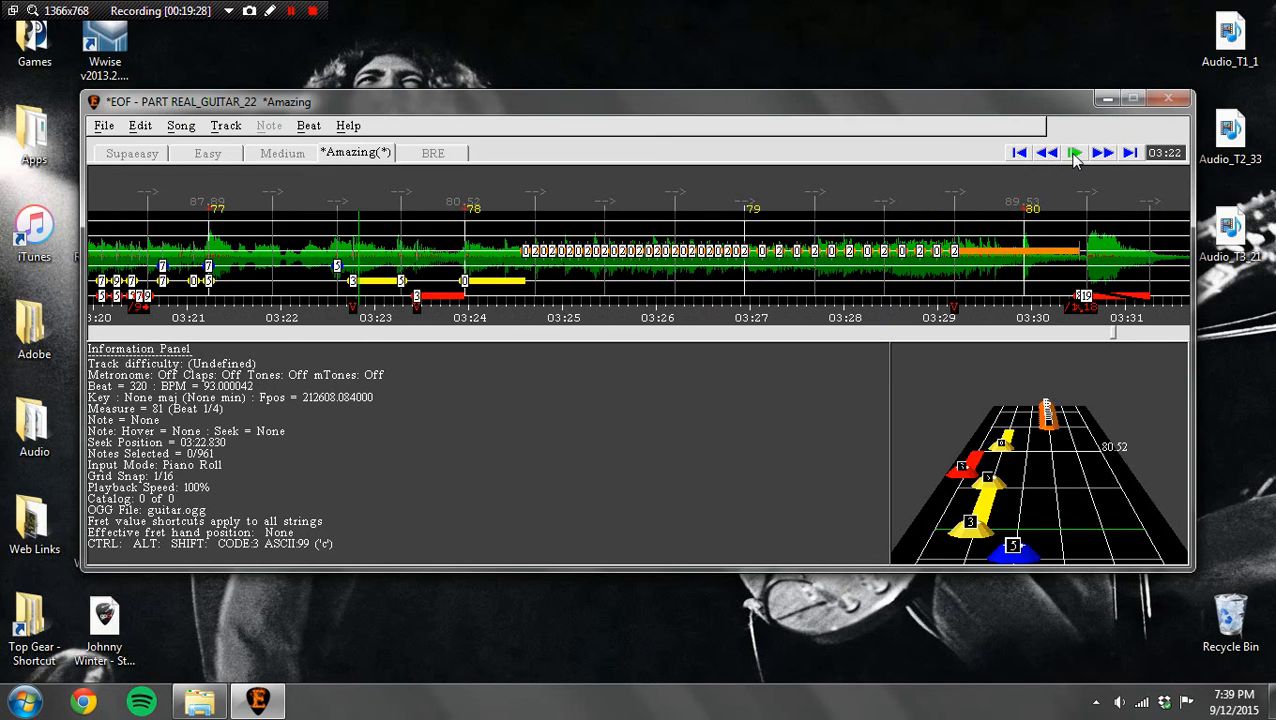
{"action": "left_click", "coordinate": [1074, 153]}
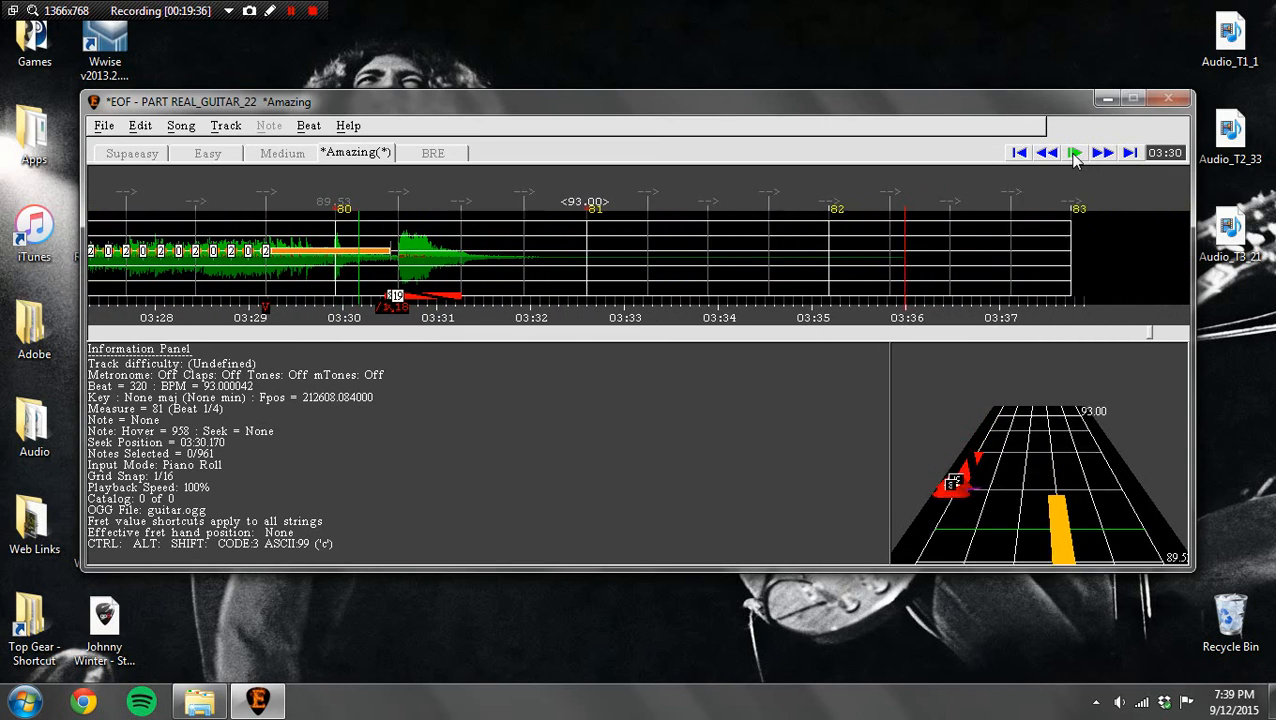
{"action": "left_click", "coordinate": [1048, 153]}
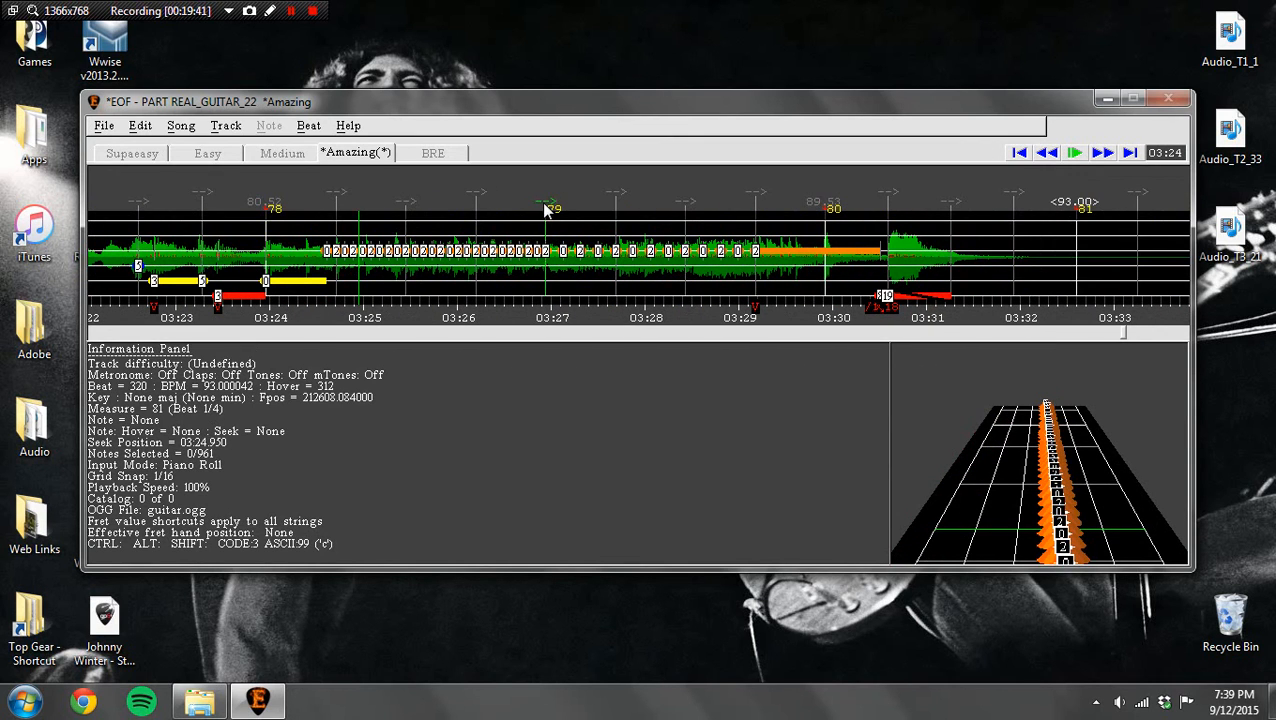
{"action": "left_click_drag", "start_coordinate": [546, 207], "coordinate": [521, 212]}
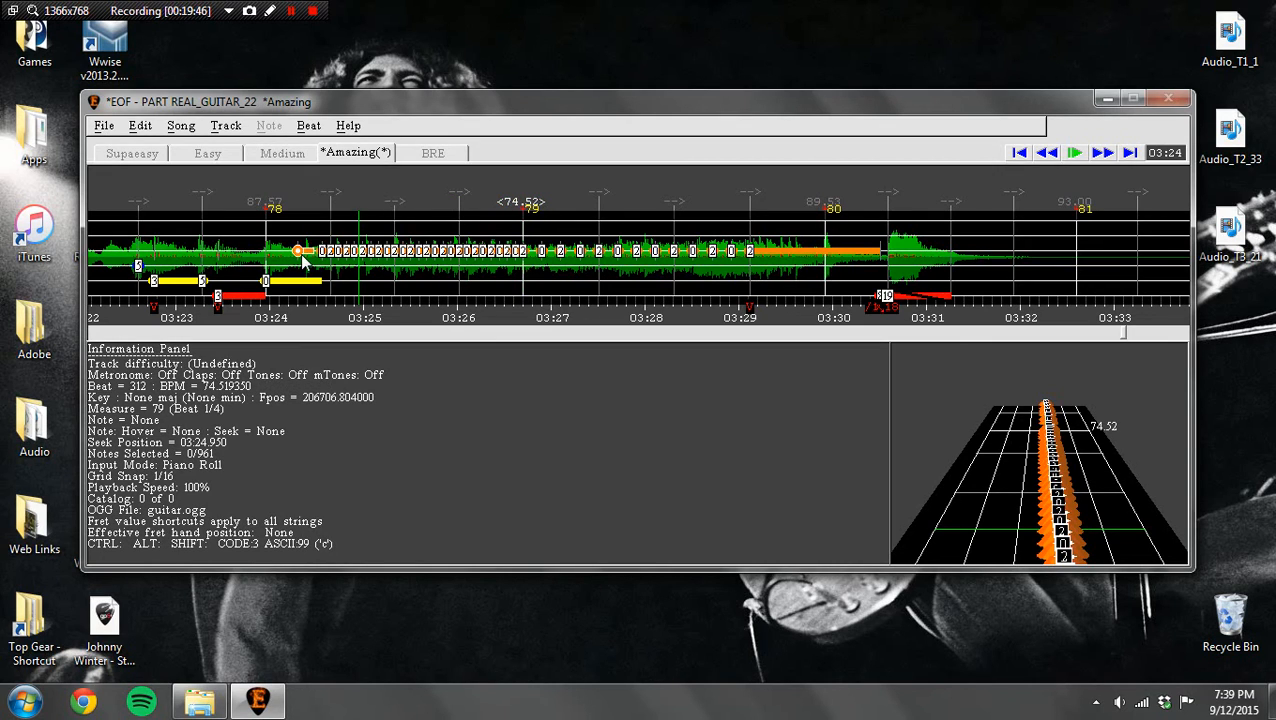
Step: Set the playback rate to 50% and play the section from about 3:22 to check the notes around measure 78
{"action": "left_click", "coordinate": [146, 134]}
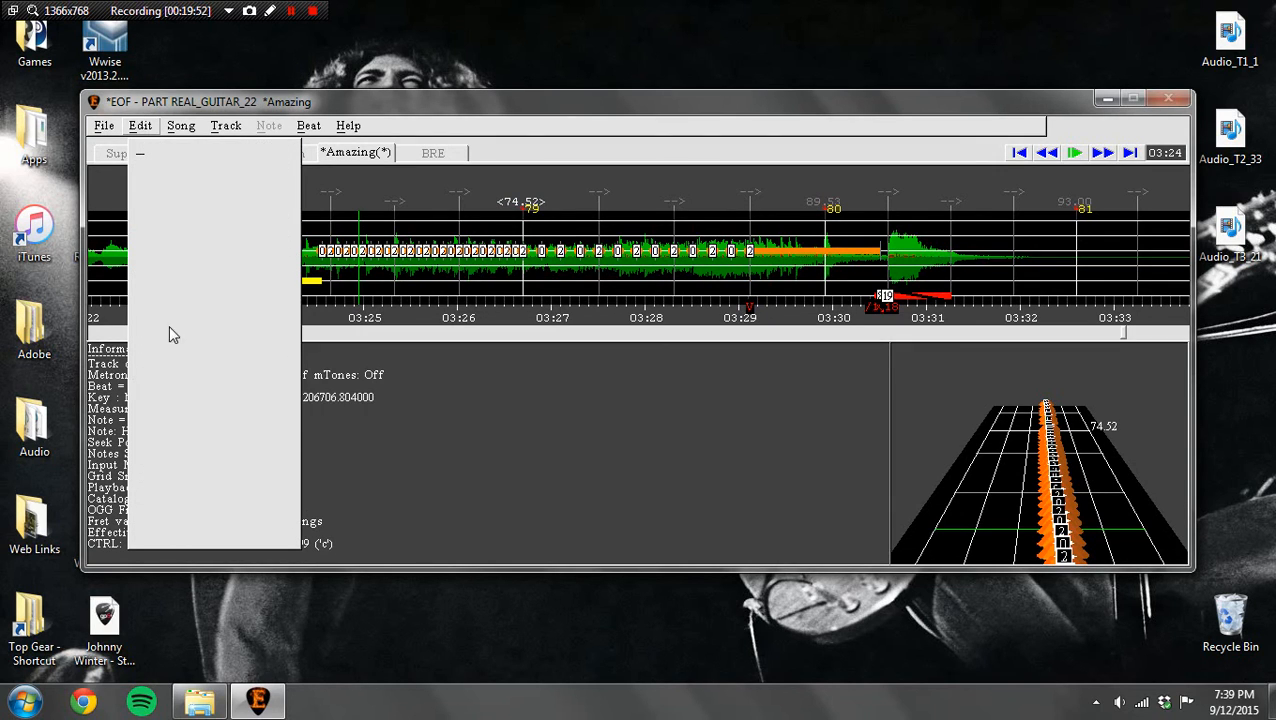
{"action": "mouse_move", "coordinate": [170, 346]}
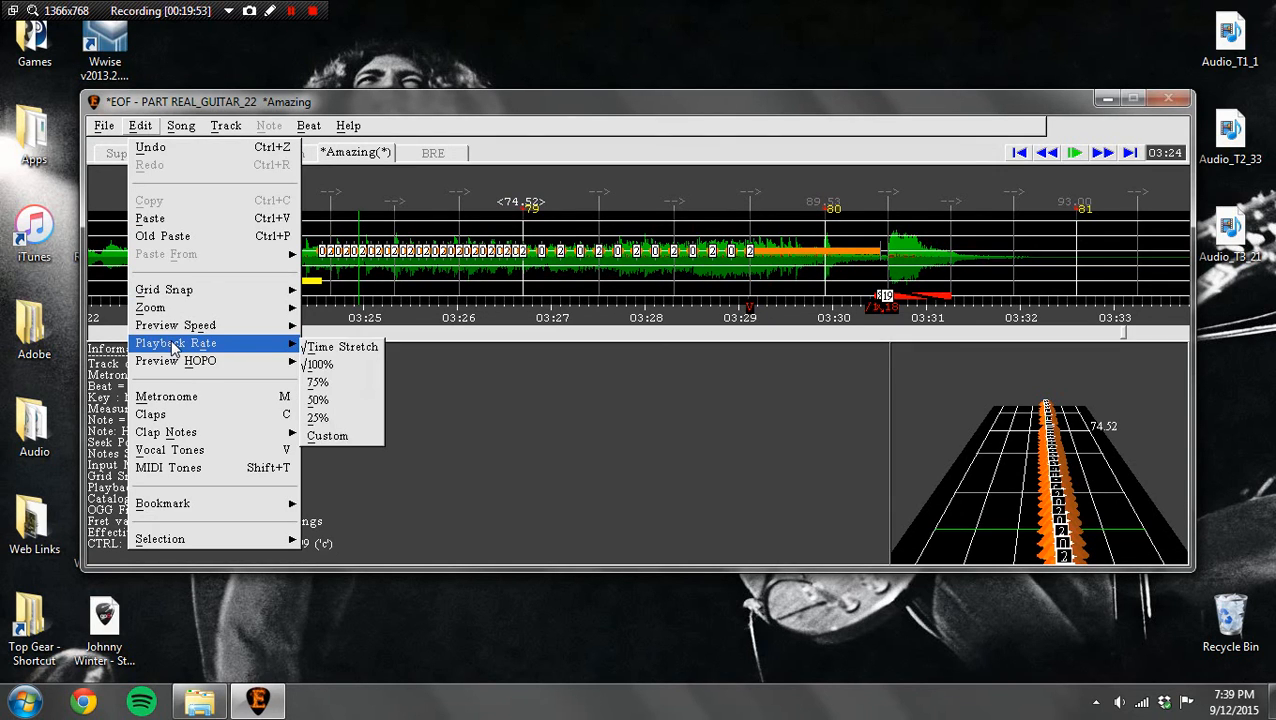
{"action": "left_click", "coordinate": [328, 401]}
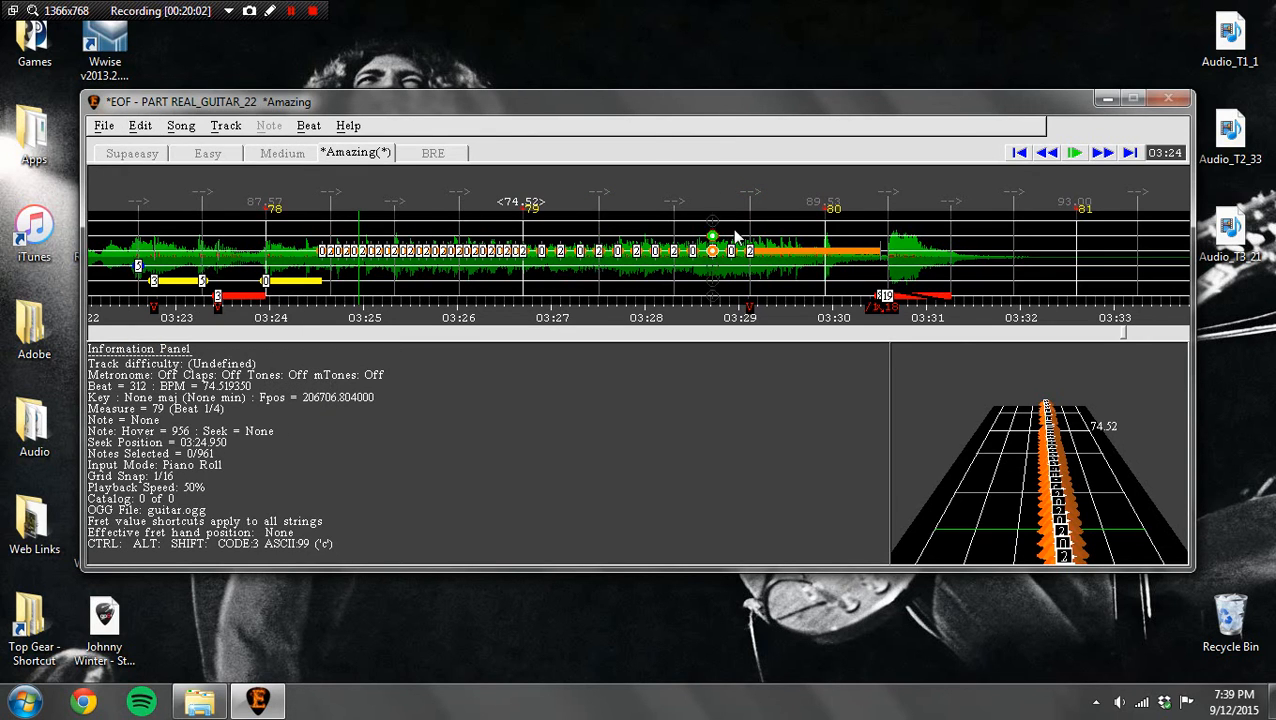
{"action": "left_click", "coordinate": [1049, 153]}
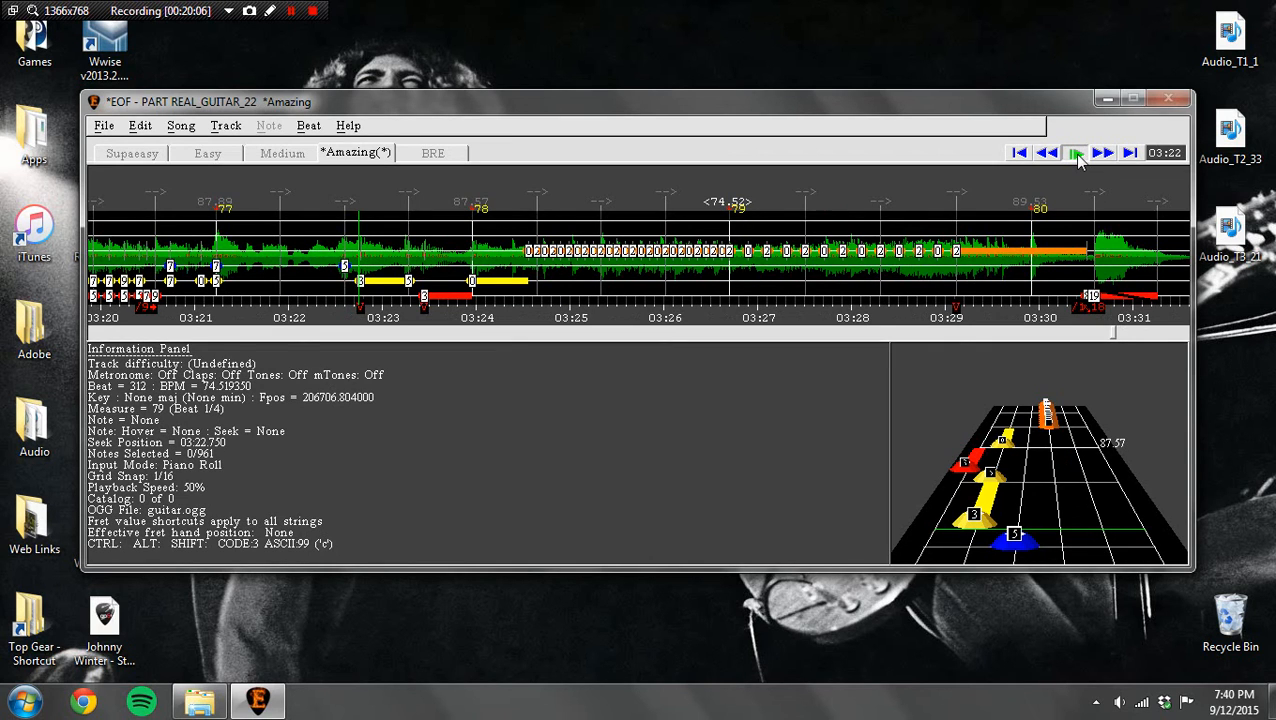
{"action": "left_click", "coordinate": [1074, 154]}
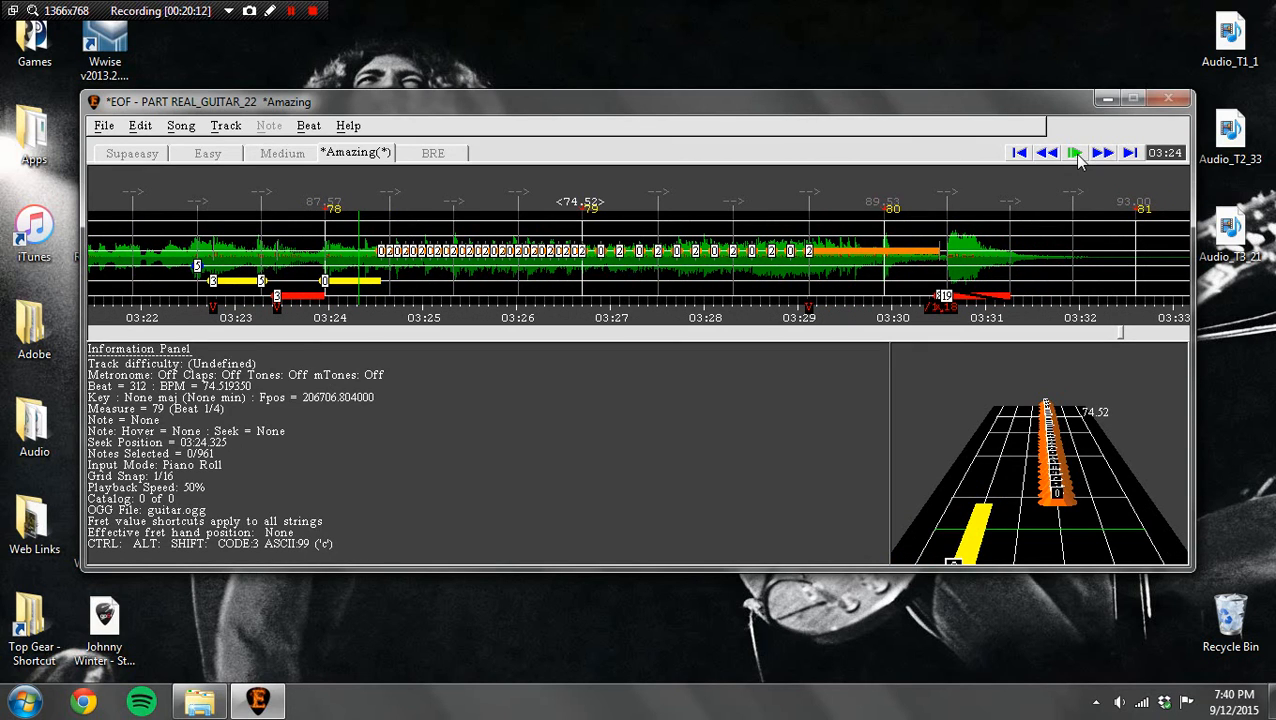
{"action": "left_click", "coordinate": [1048, 154]}
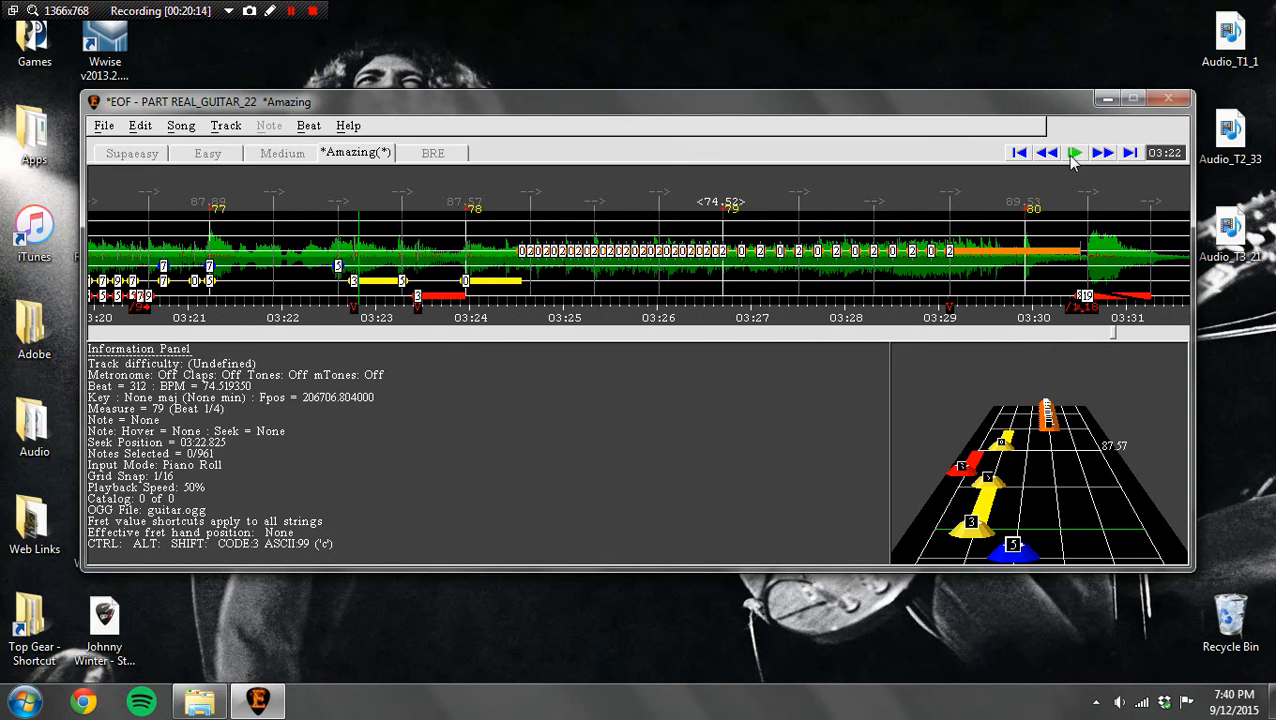
{"action": "left_click", "coordinate": [1072, 157]}
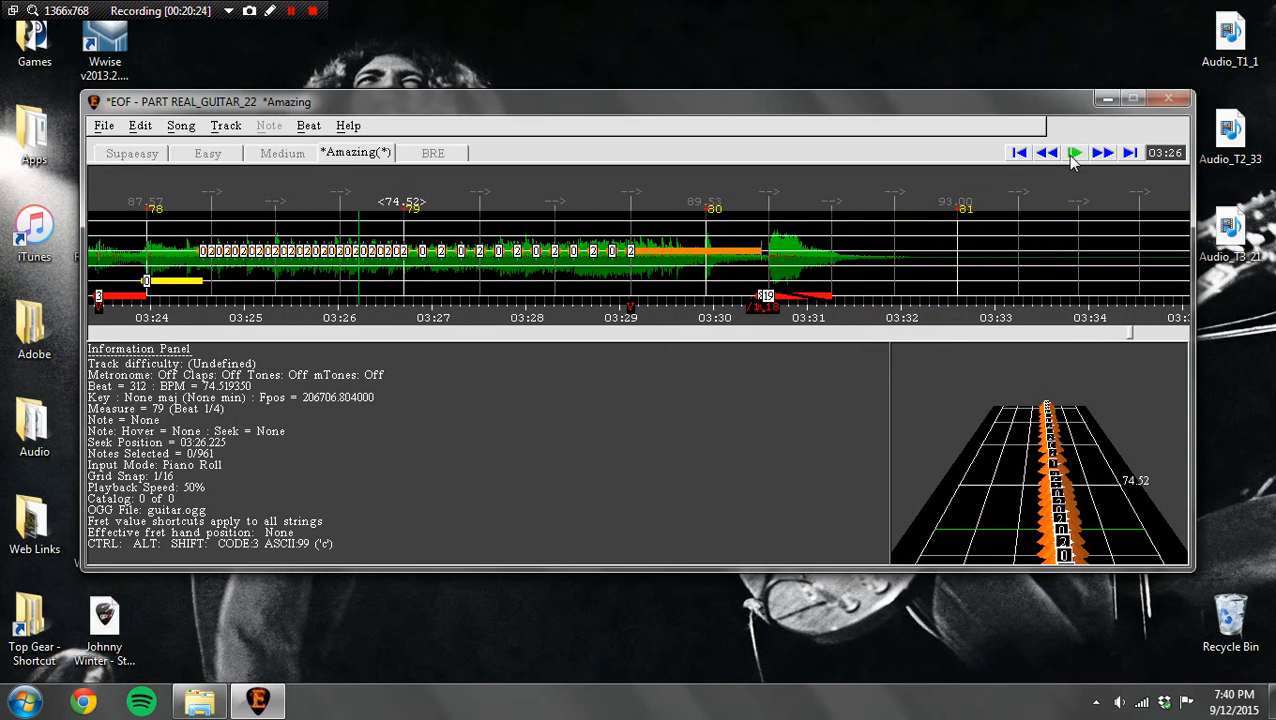
Step: Move the measure 78 marker to about 3:23.95, measure 79 to 3:26.60 and the second beat of measure 80 to 3:30.62
{"action": "left_click", "coordinate": [148, 207]}
{"action": "left_click_drag", "start_coordinate": [148, 207], "coordinate": [146, 207]}
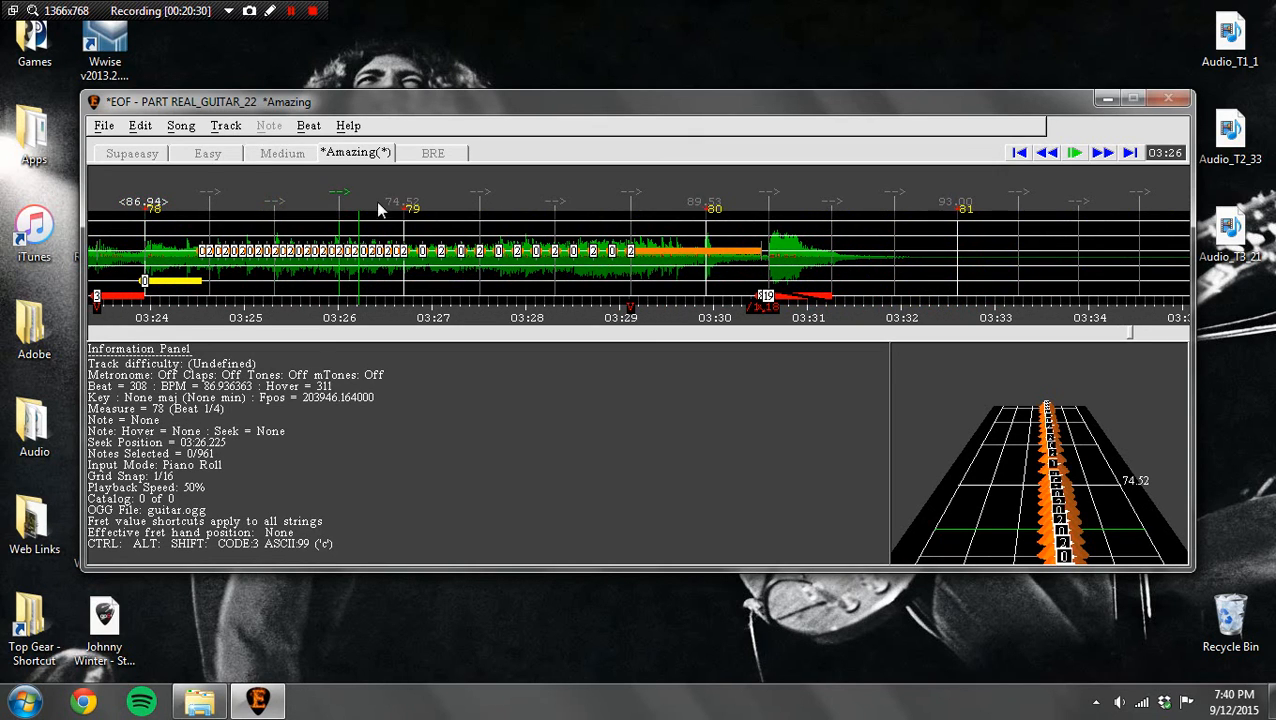
{"action": "left_click_drag", "start_coordinate": [403, 207], "coordinate": [392, 208]}
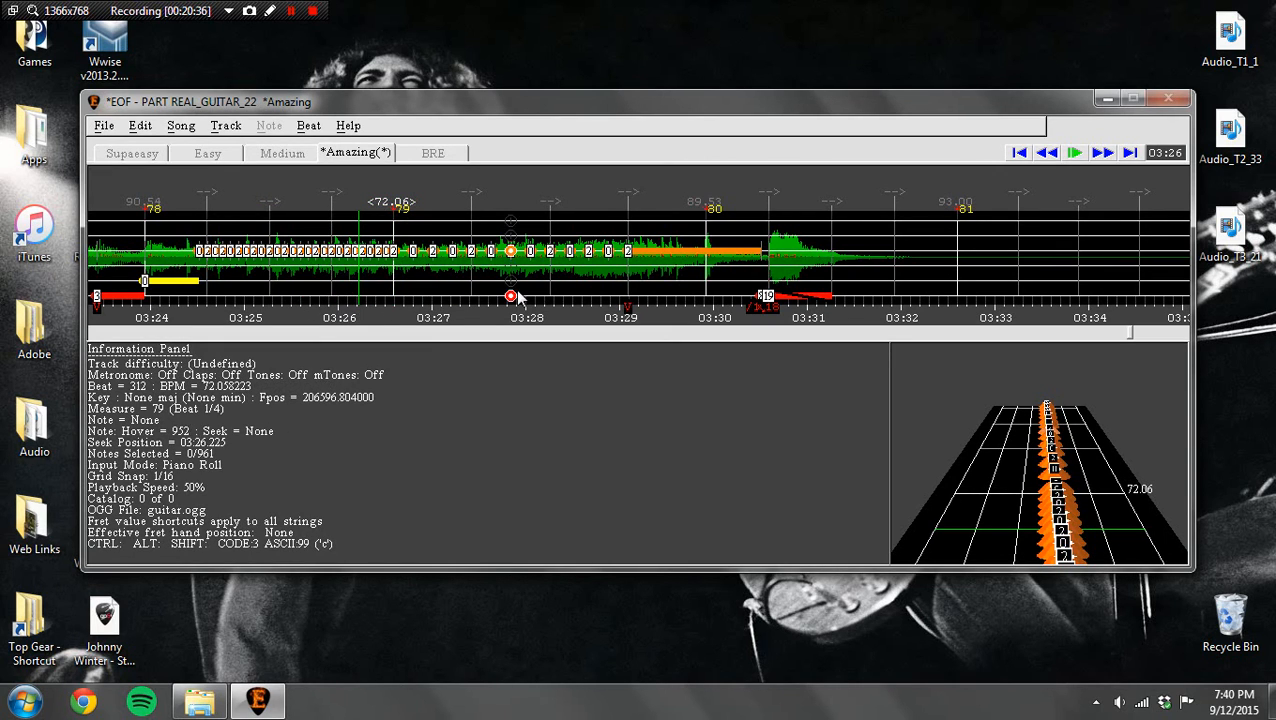
{"action": "left_click", "coordinate": [768, 199]}
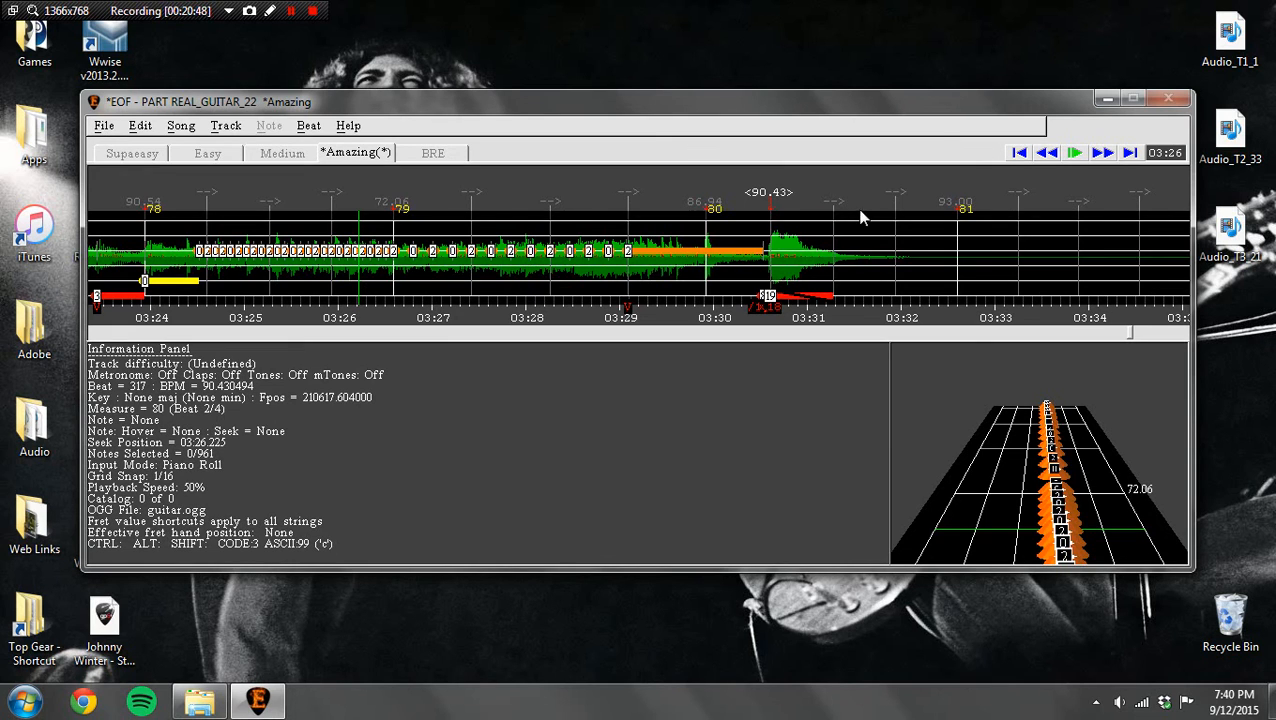
Step: Set the playback rate to 100% and play the guitar track from about 2:38
{"action": "left_click", "coordinate": [1053, 156]}
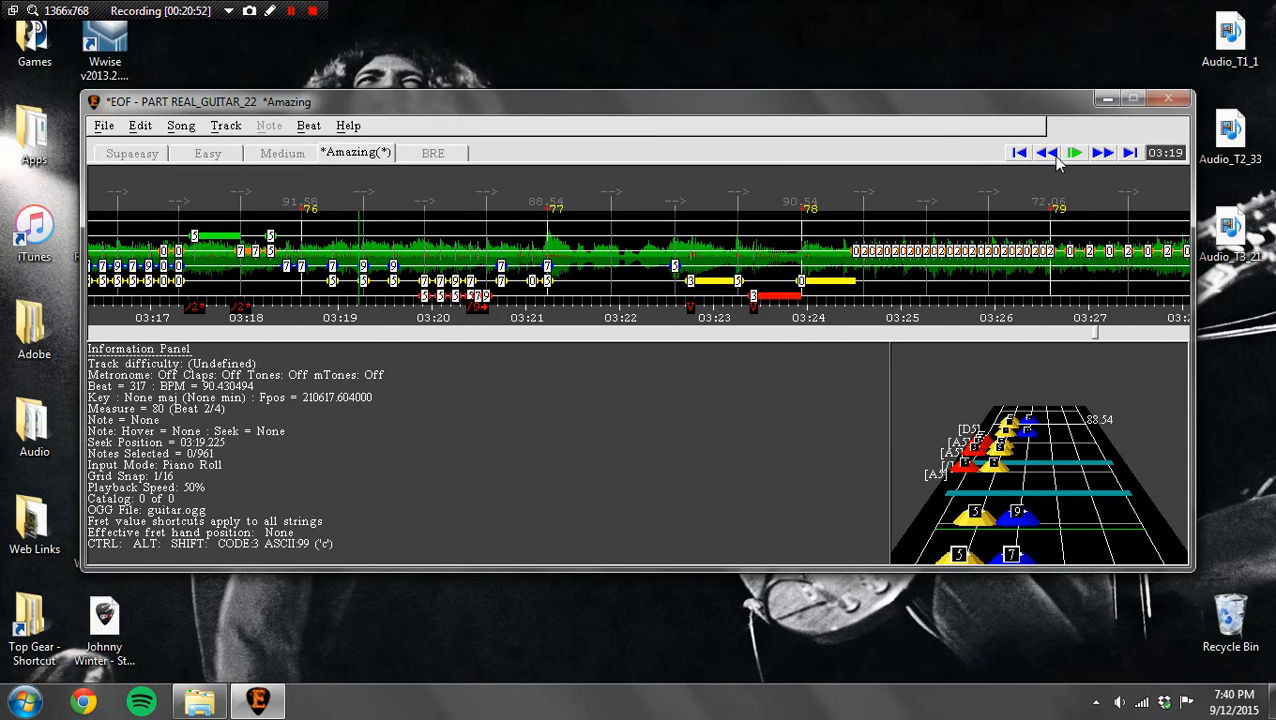
{"action": "left_click_drag", "start_coordinate": [1053, 156], "coordinate": [1053, 156]}
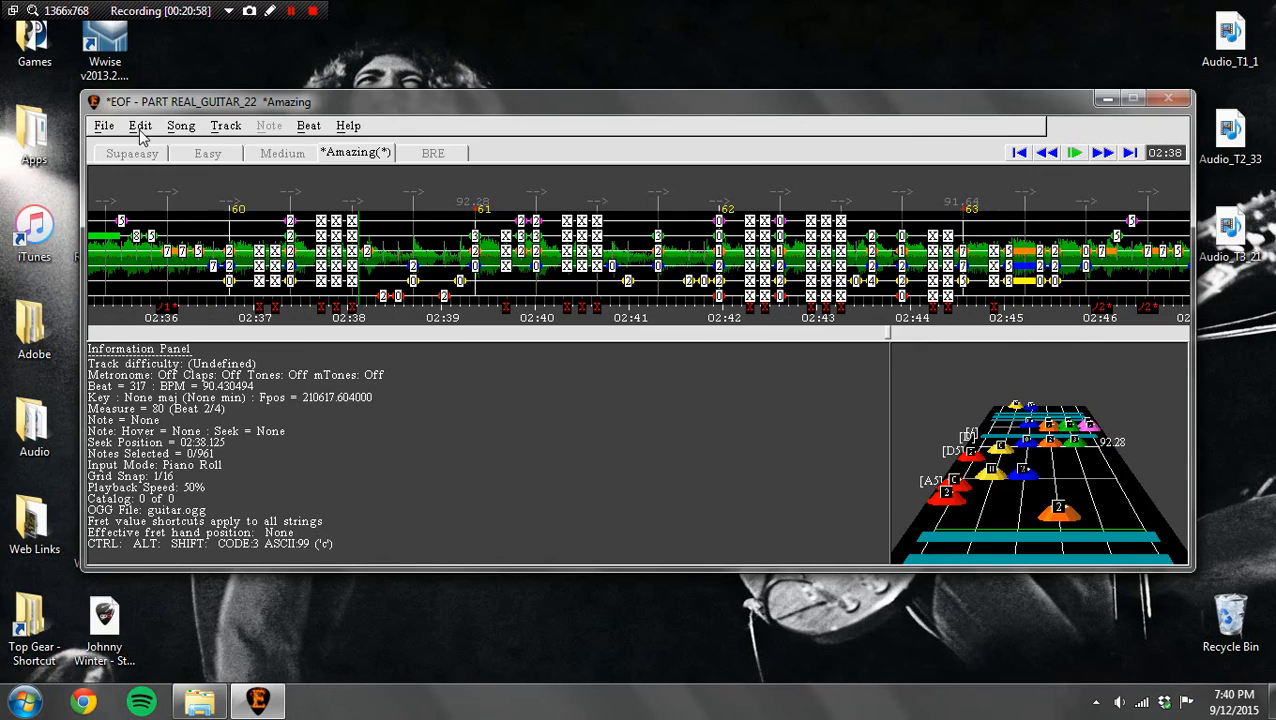
{"action": "left_click", "coordinate": [140, 128]}
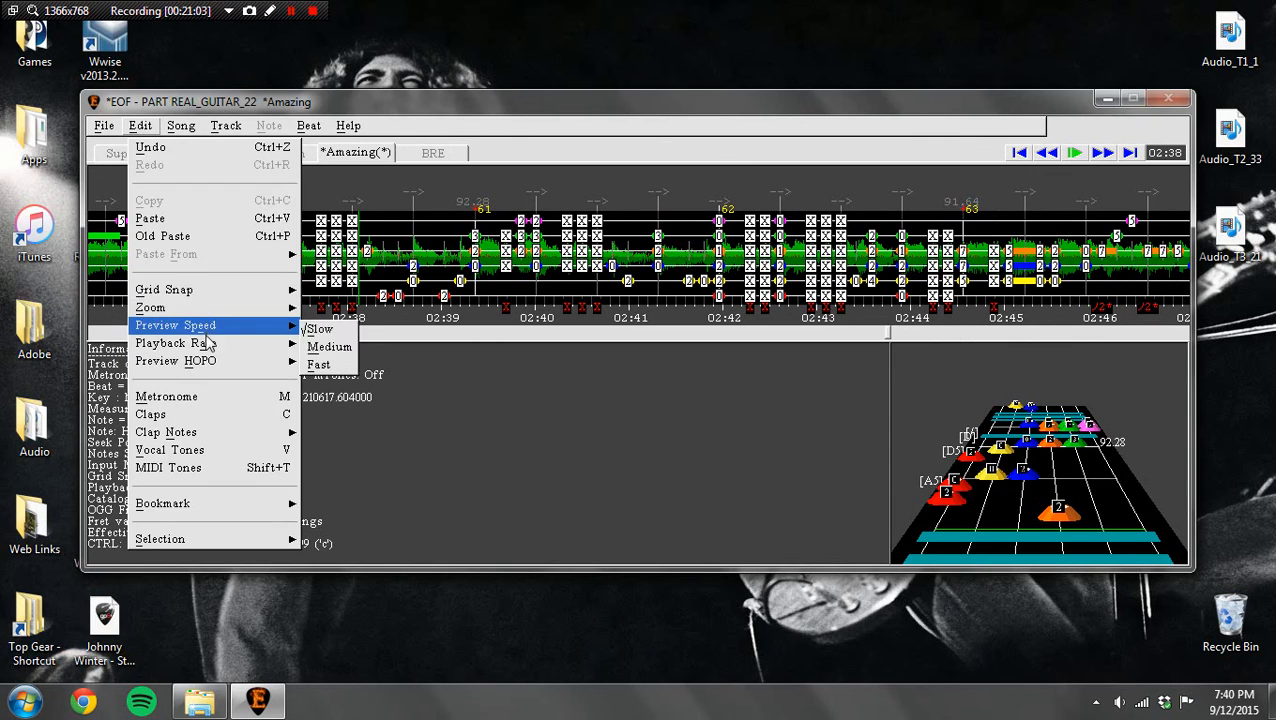
{"action": "mouse_move", "coordinate": [208, 343]}
{"action": "left_click", "coordinate": [320, 365]}
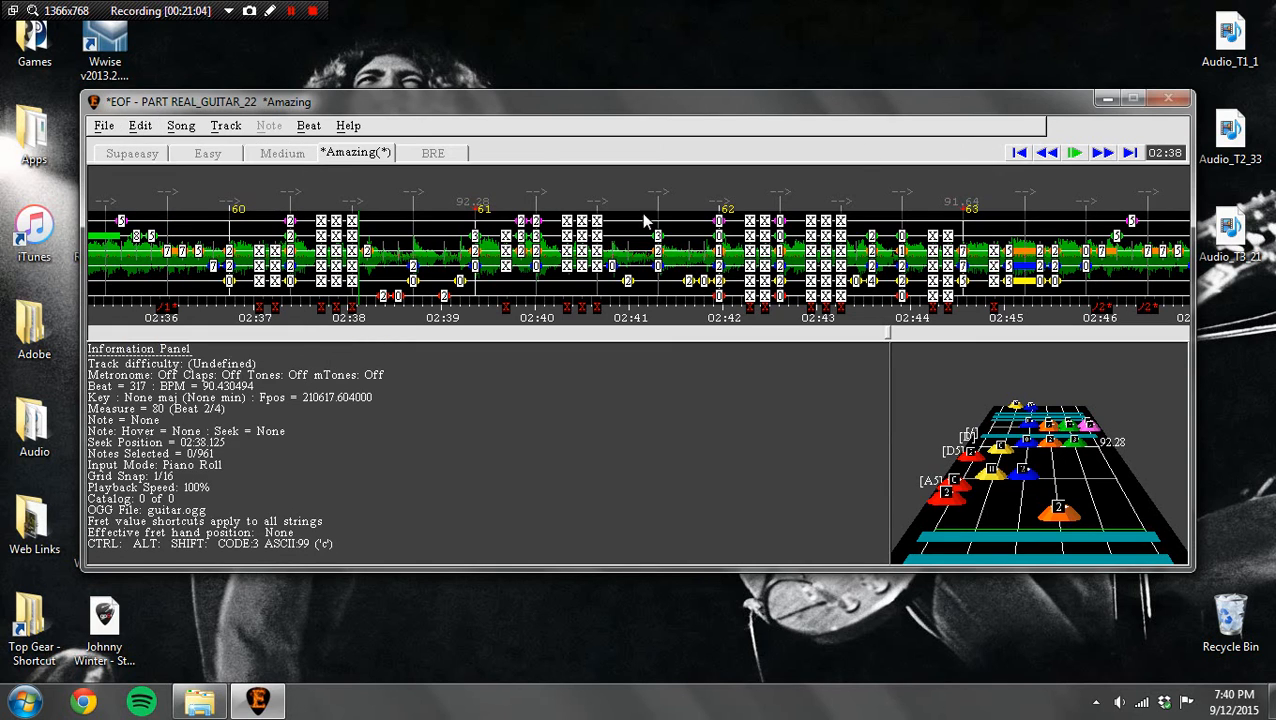
{"action": "left_click", "coordinate": [1074, 153]}
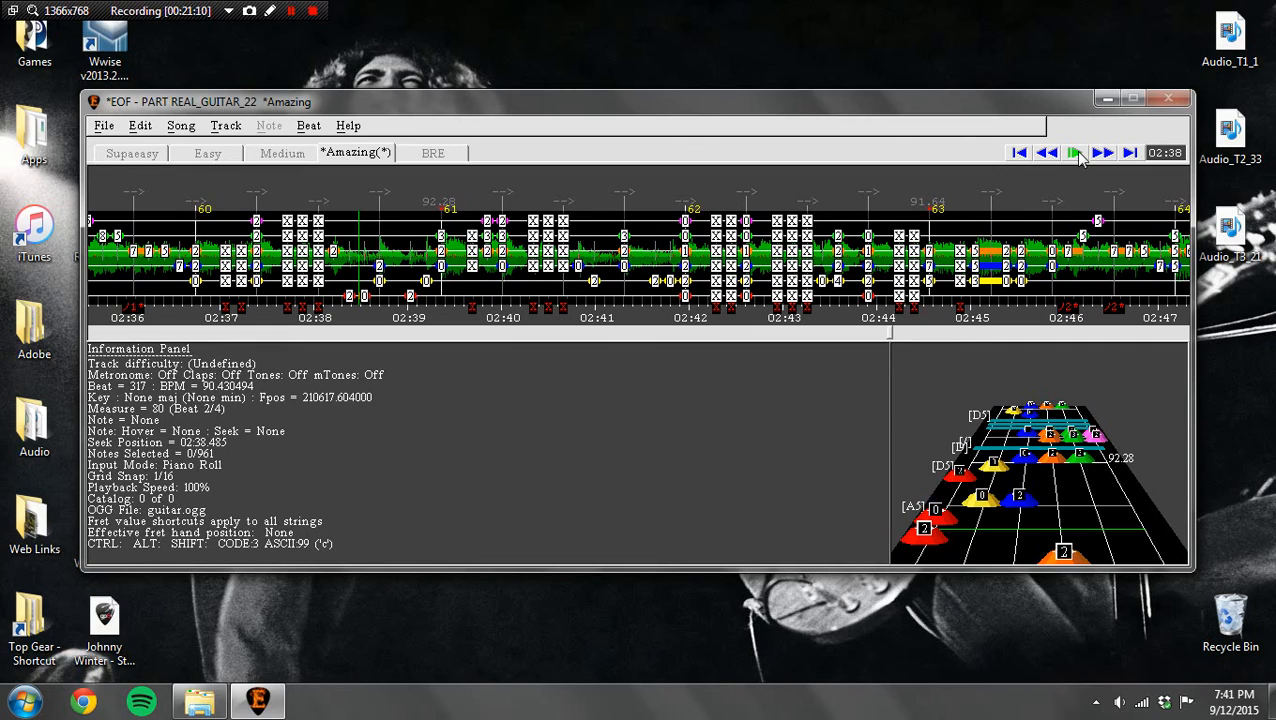
{"action": "left_click", "coordinate": [1079, 153]}
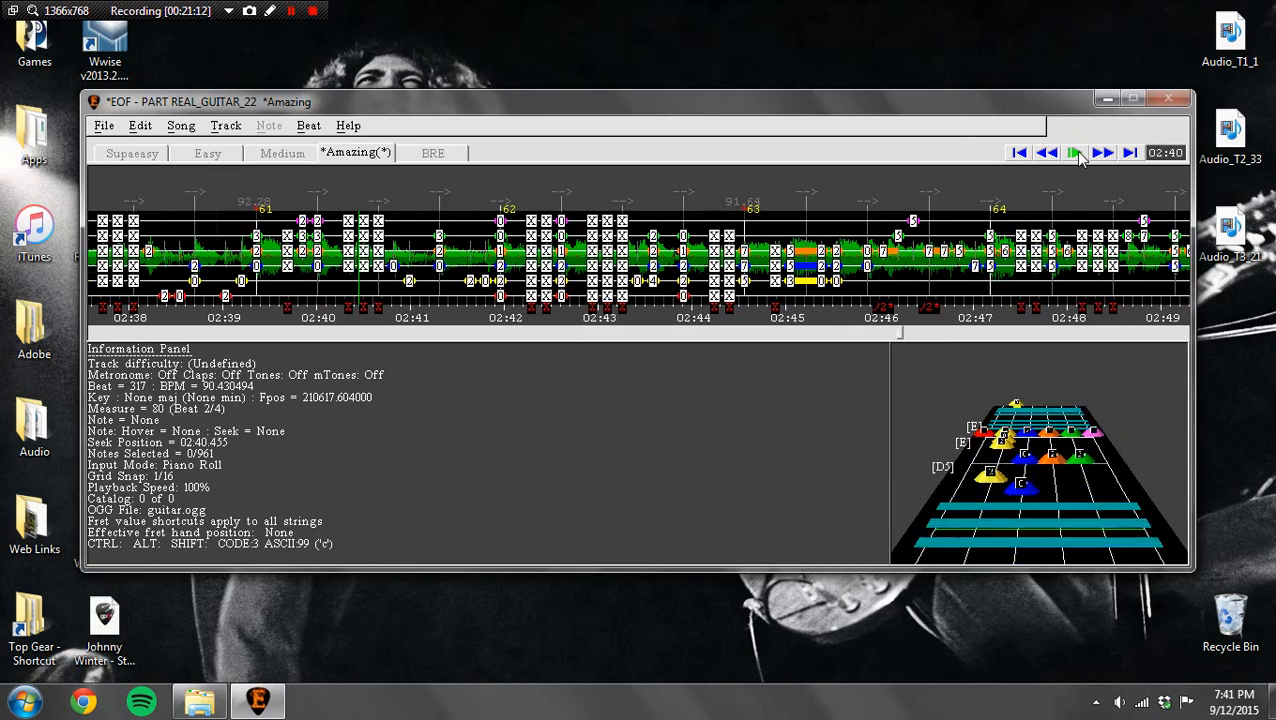